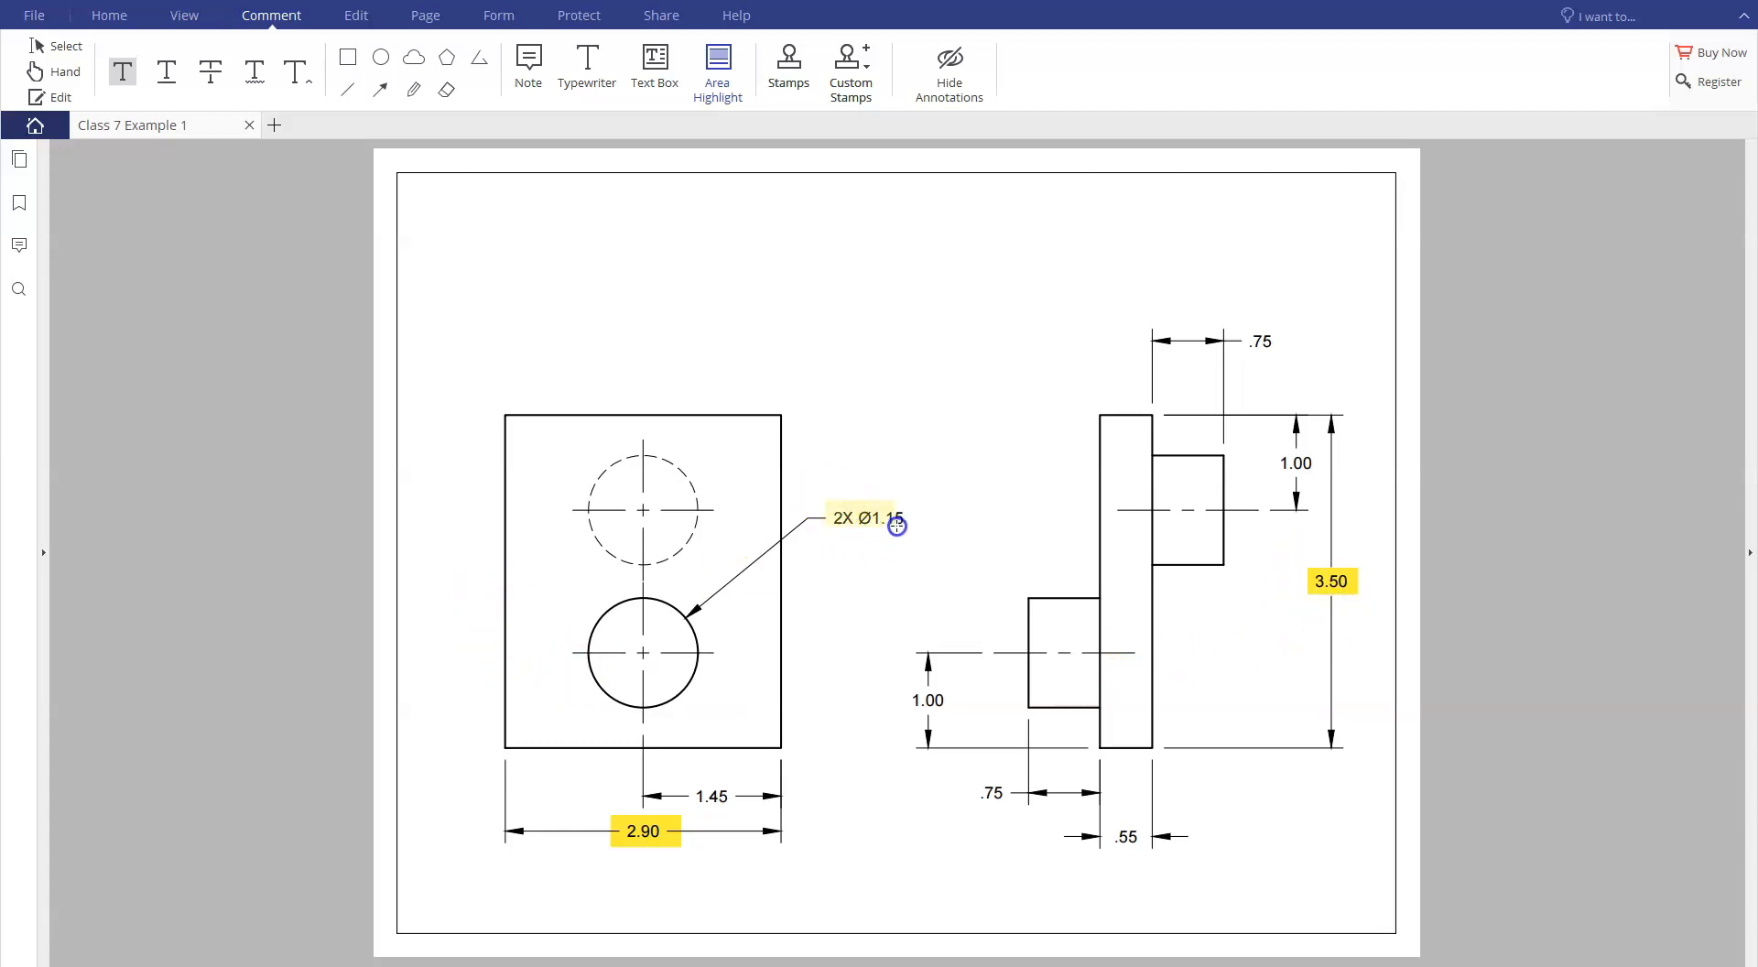
Step: Highlight the 2X Ø1.15 callout and the outer end edges of both cylindrical bosses in the side view
{"action": "left_click_drag", "start_coordinate": [915, 529], "coordinate": [895, 511]}
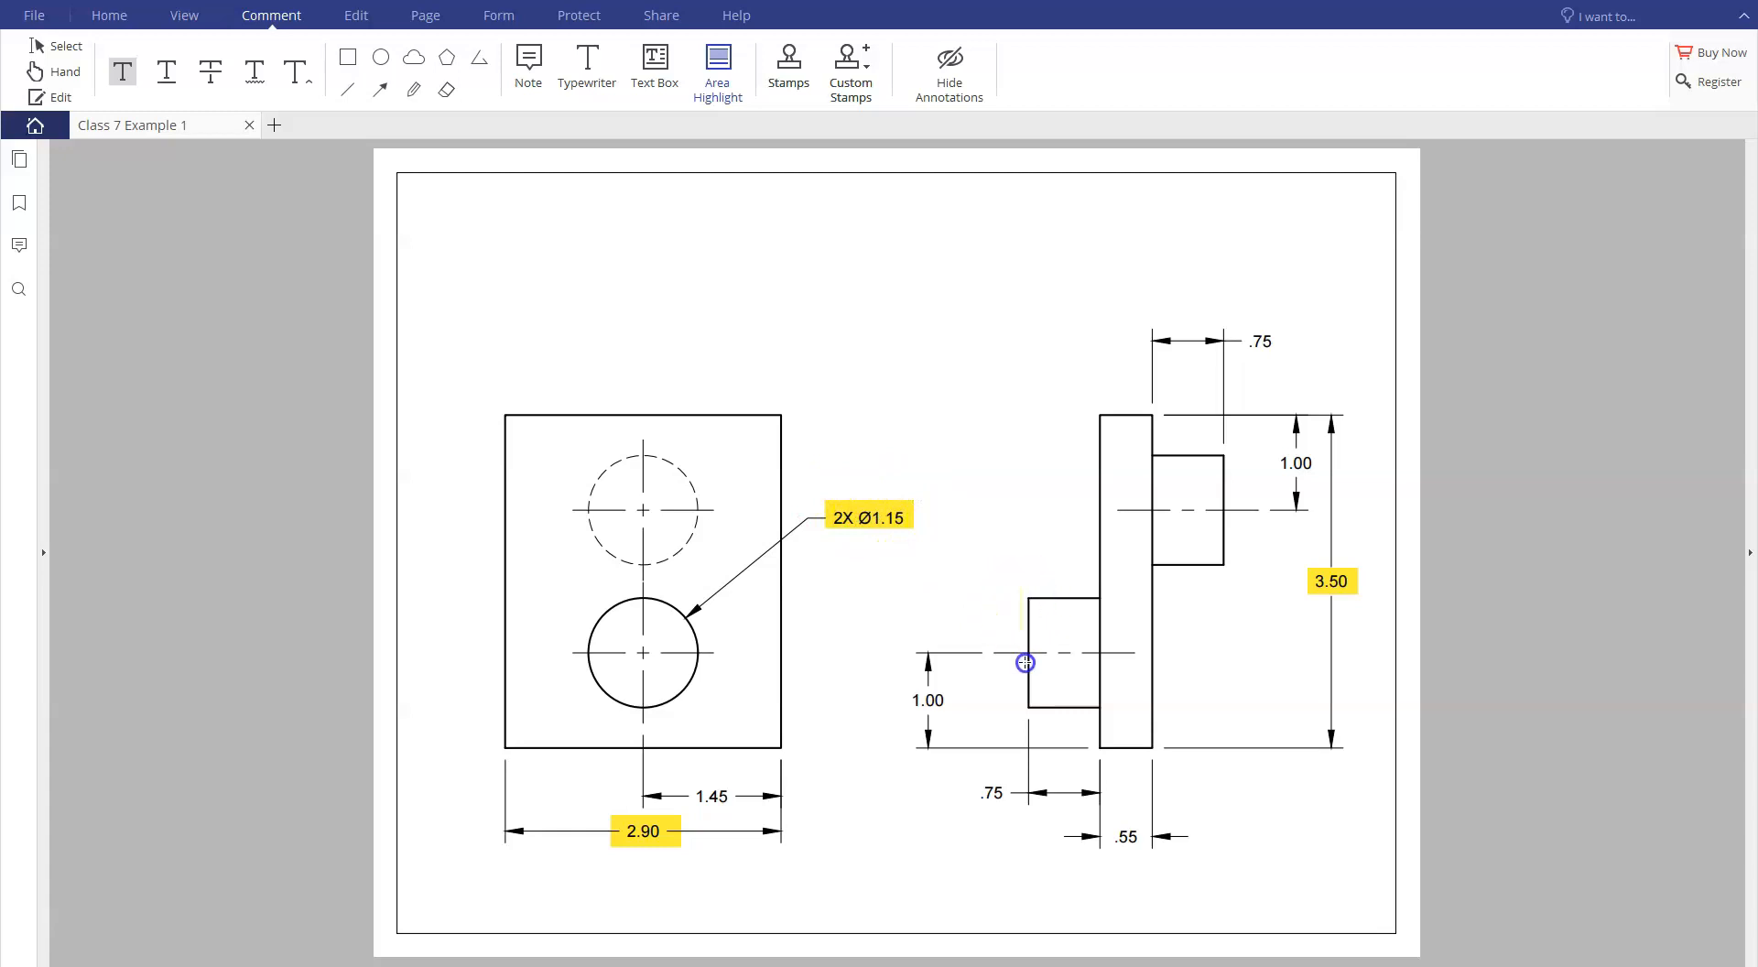
{"action": "left_click_drag", "start_coordinate": [1035, 712], "coordinate": [1035, 714]}
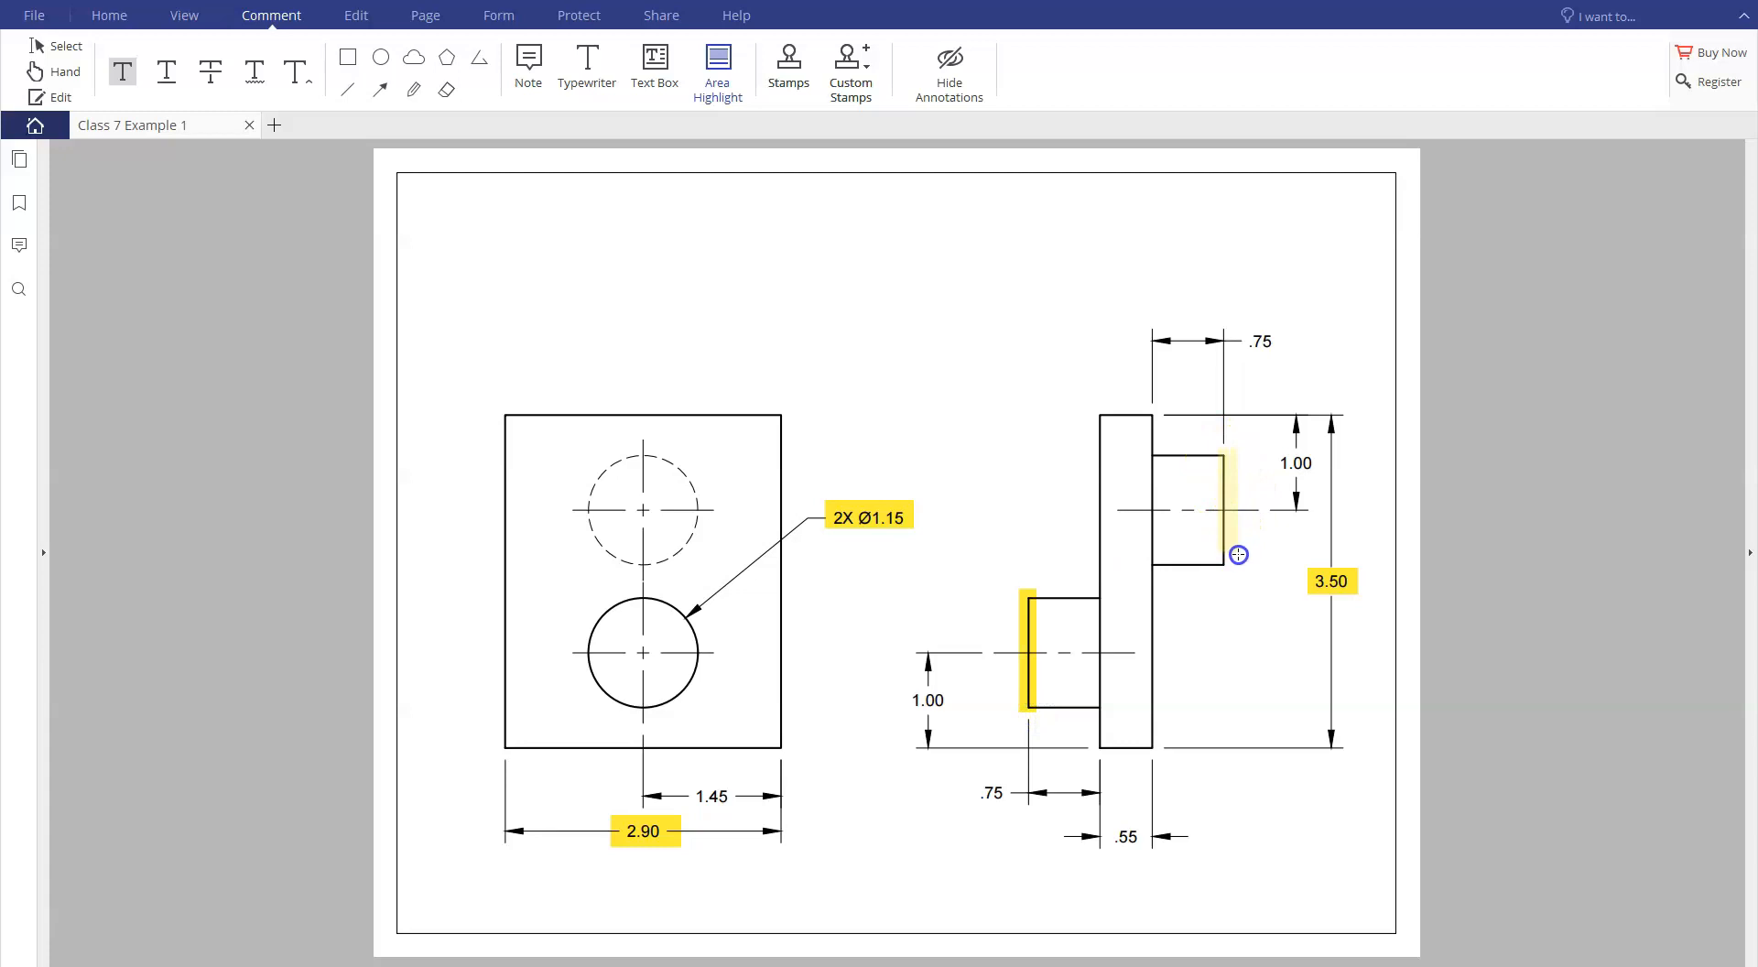
{"action": "left_click_drag", "start_coordinate": [1235, 566], "coordinate": [1235, 566]}
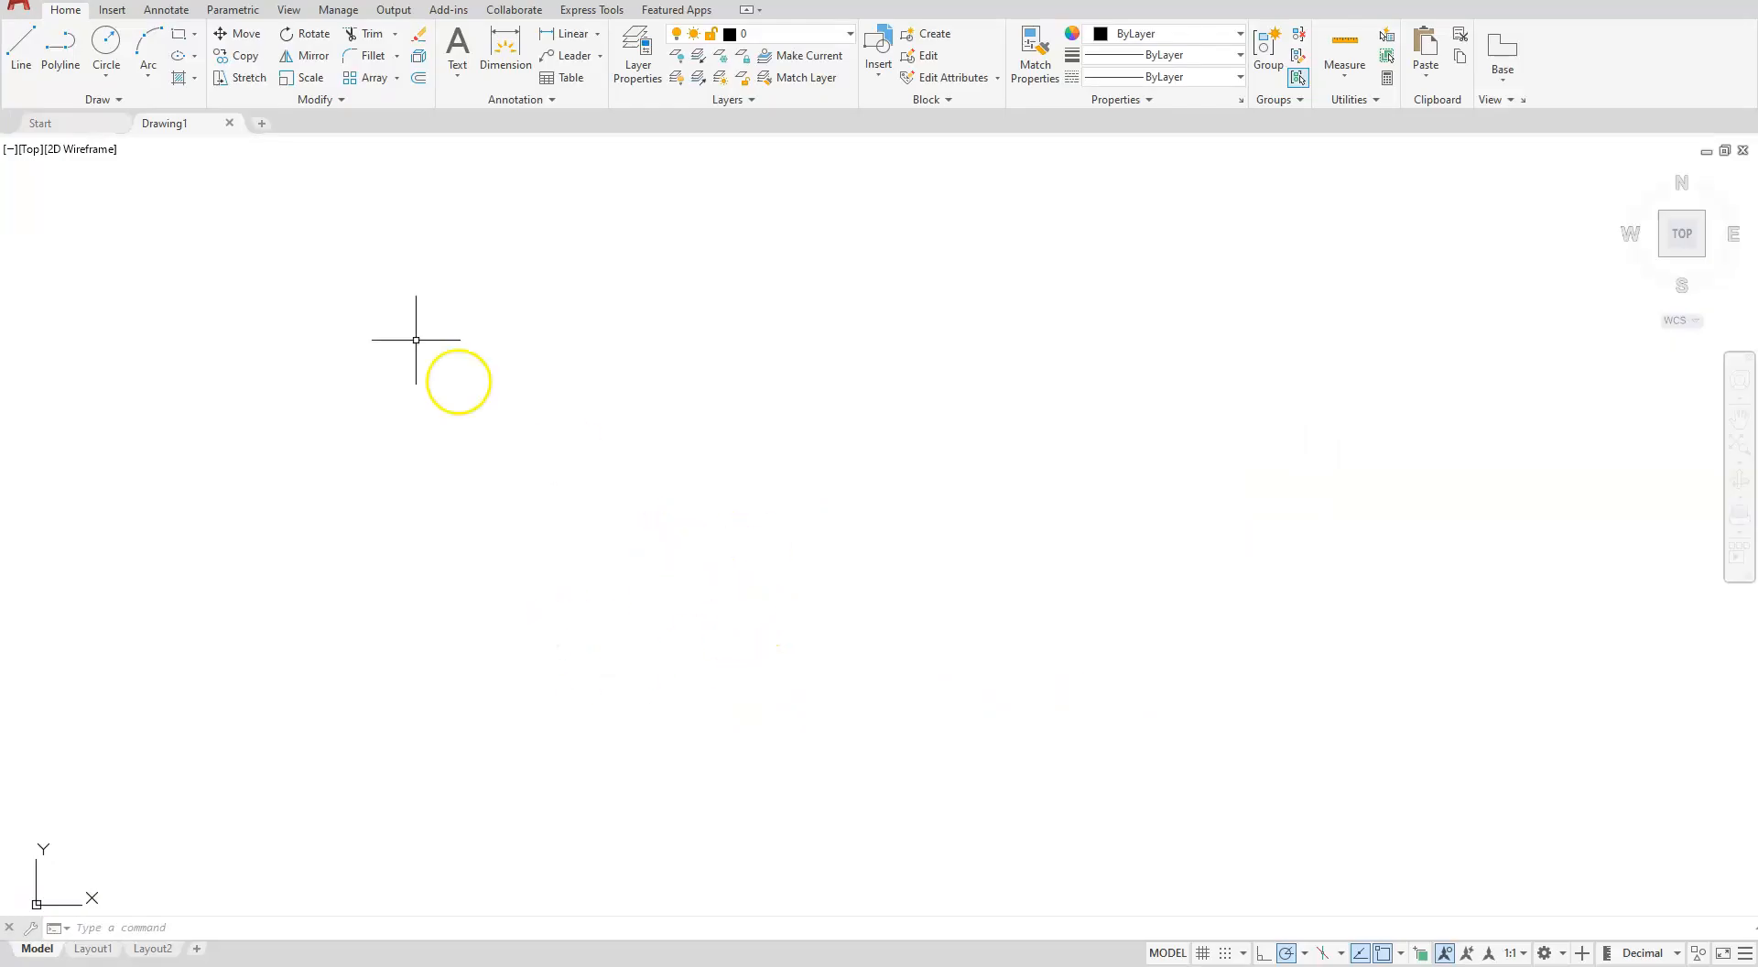
Step: Draw a rectangle 2.9 wide and 3.5 high in the empty drawing as the plate's front view
{"action": "left_click", "coordinate": [178, 41]}
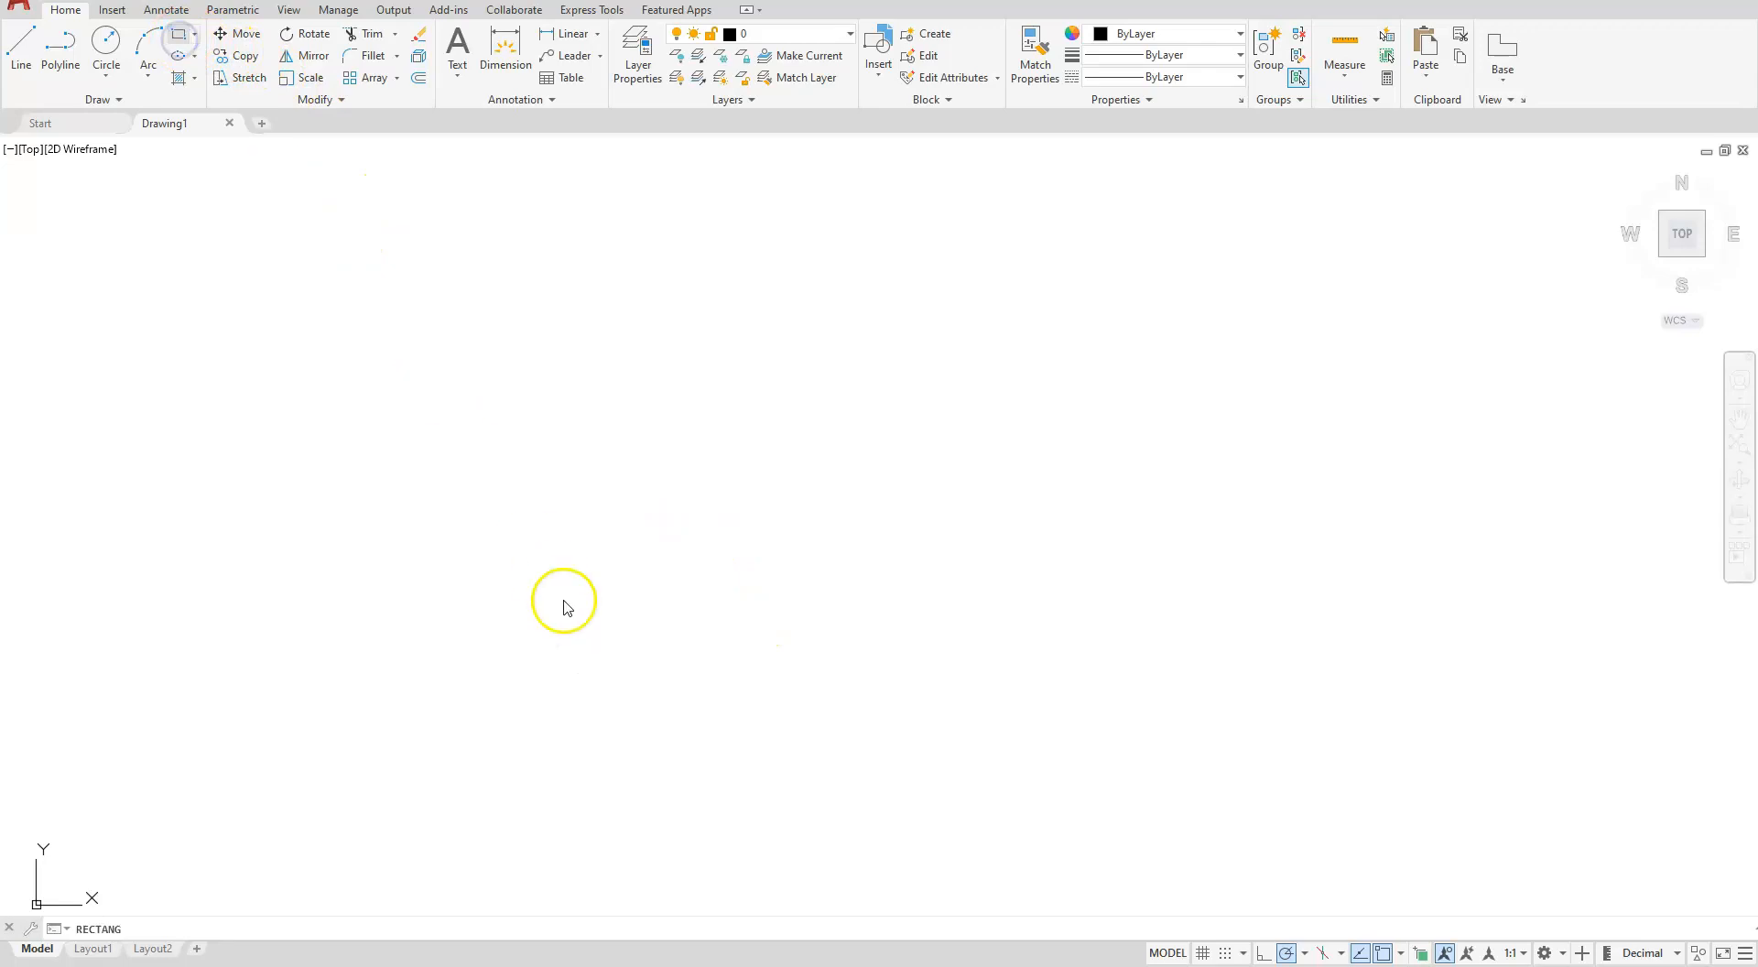
{"action": "left_click", "coordinate": [600, 707]}
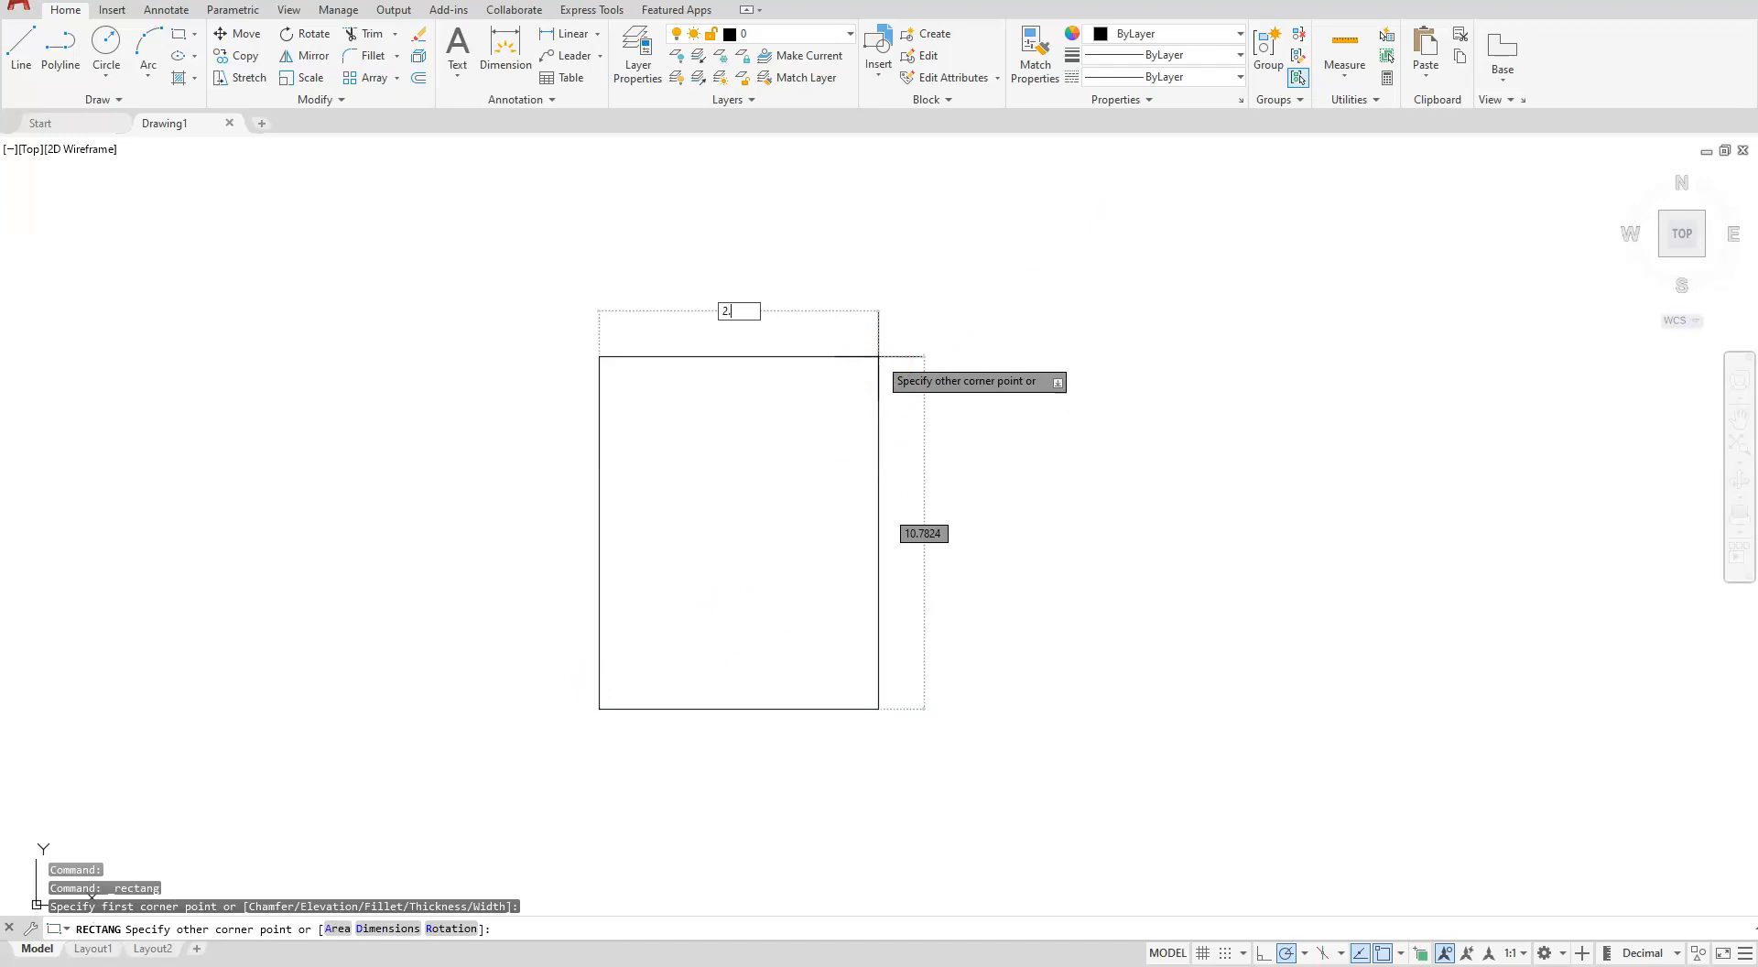
{"action": "type", "text": "2.9"}
{"action": "key", "text": "Tab"}
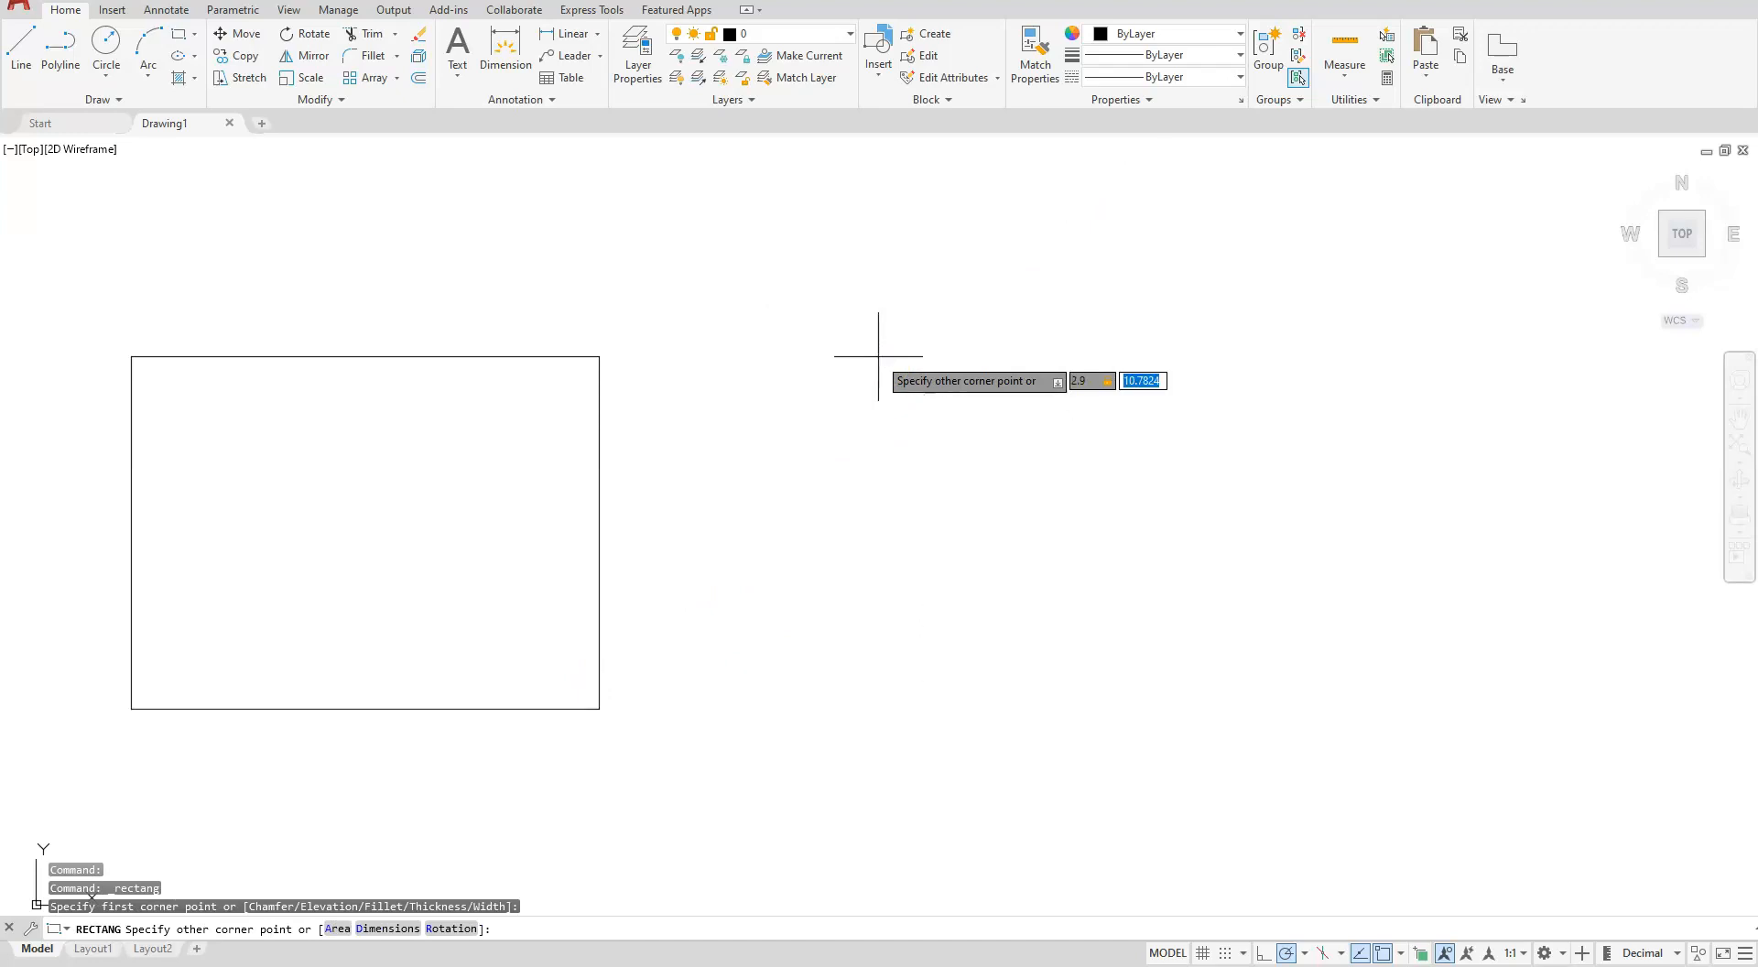
{"action": "type", "text": "3.5"}
{"action": "key", "text": "Return"}
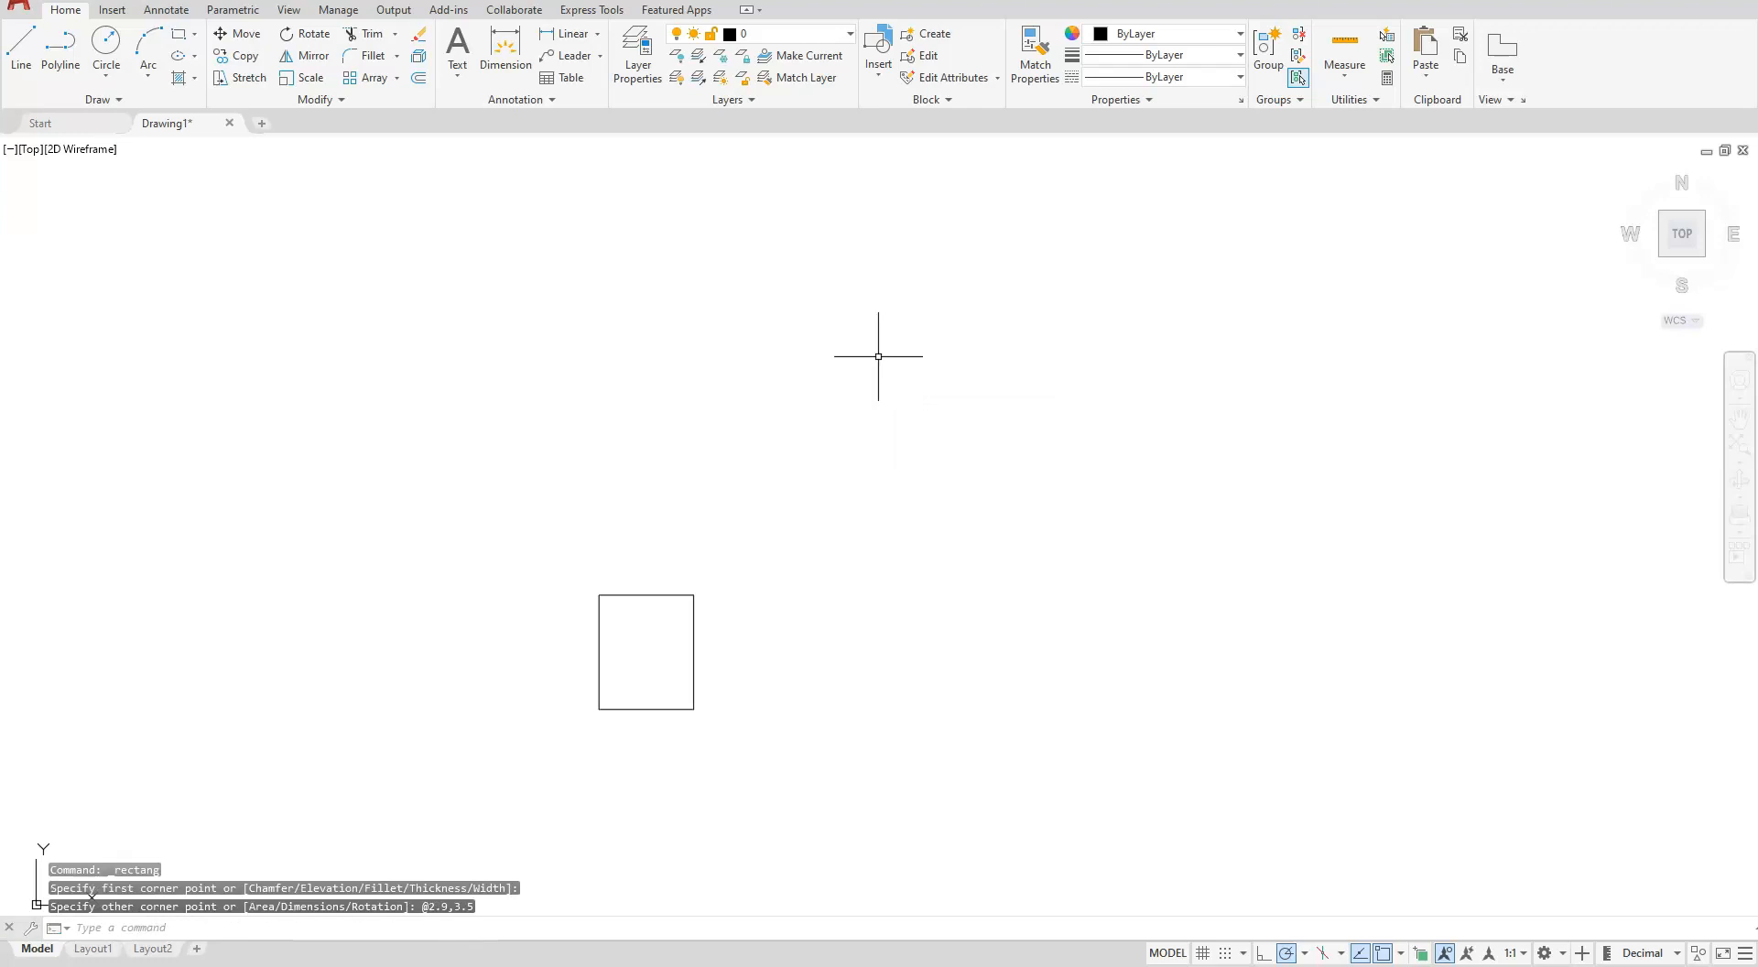
Step: Draw a 1.15 diameter circle centred 1 unit directly above the midpoint of the rectangle's bottom edge
{"action": "scroll", "coordinate": [596, 695], "scroll_direction": "up", "scroll_amount": 6}
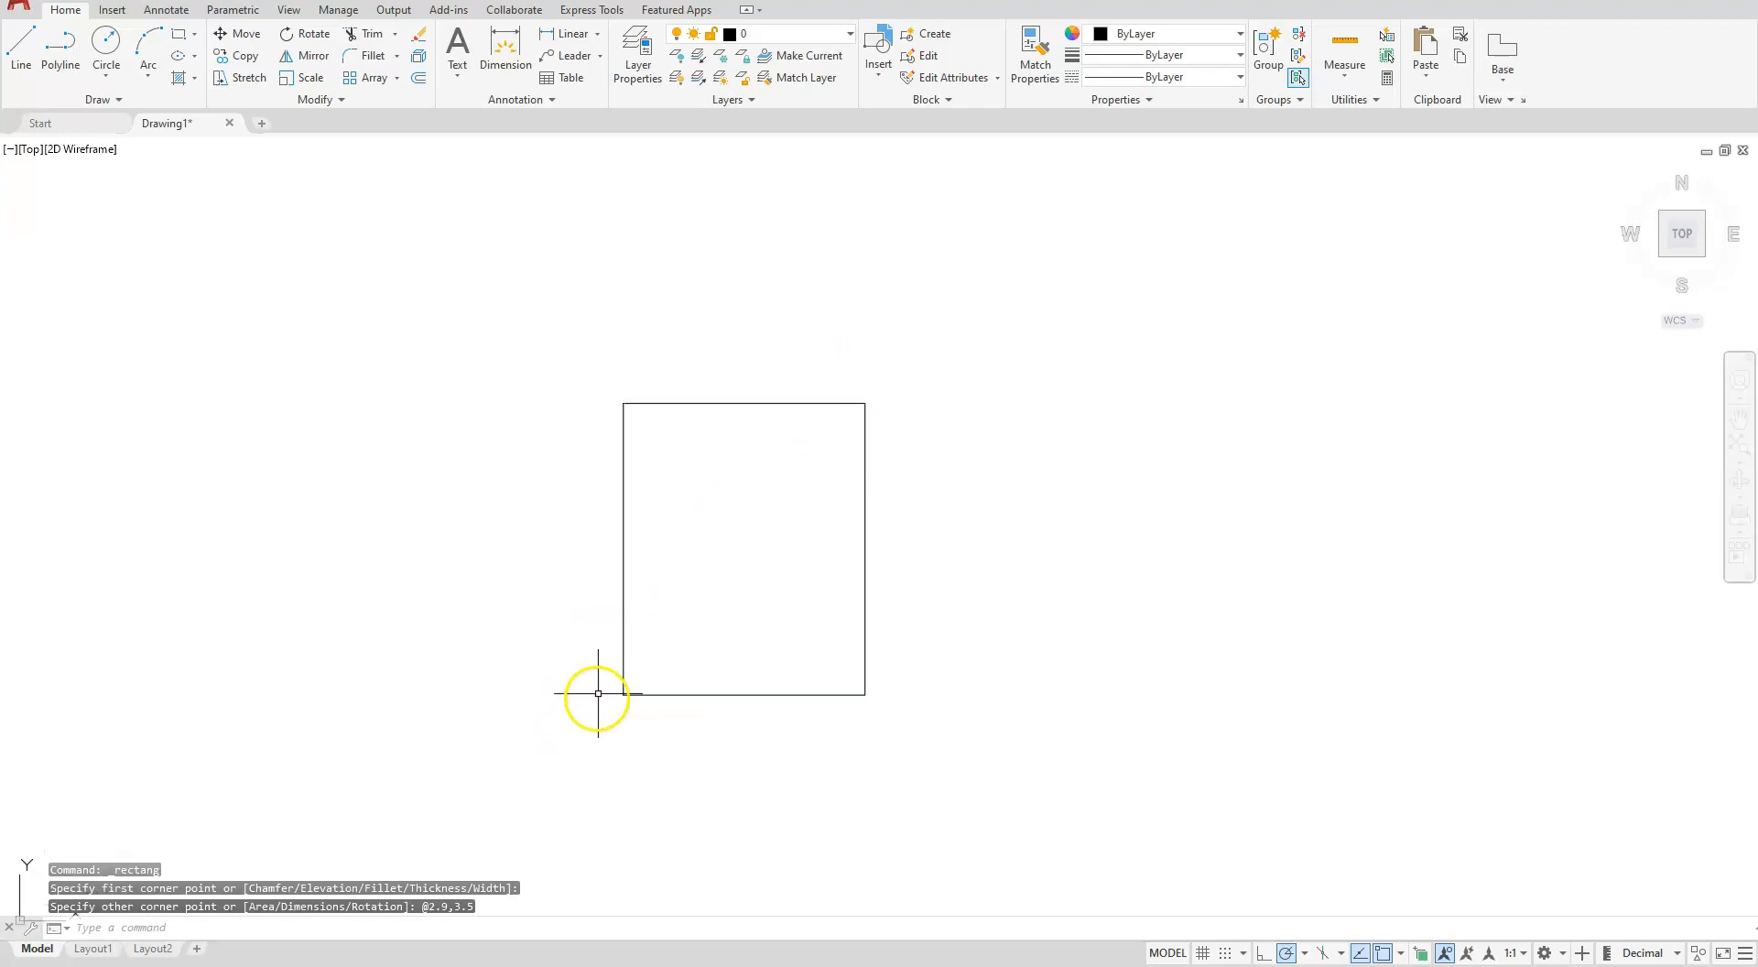
{"action": "middle_click_drag", "start_coordinate": [876, 582], "coordinate": [832, 673]}
{"action": "scroll", "coordinate": [801, 664], "scroll_direction": "up", "scroll_amount": 2}
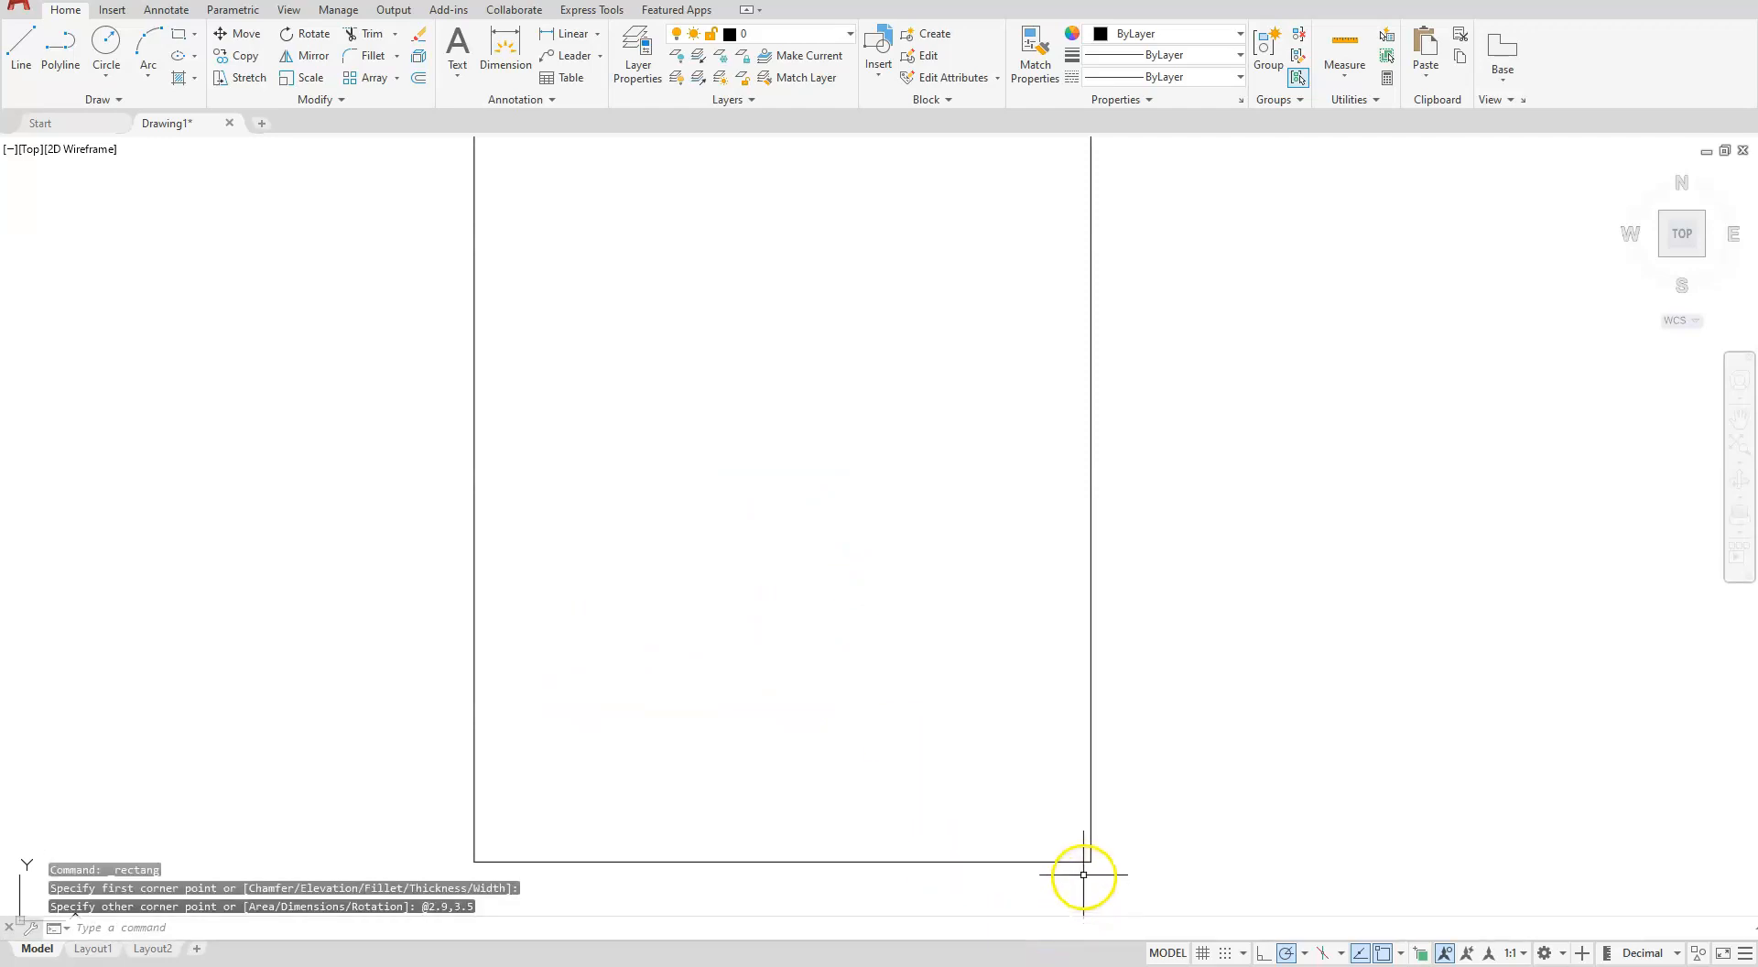
{"action": "left_click", "coordinate": [794, 864]}
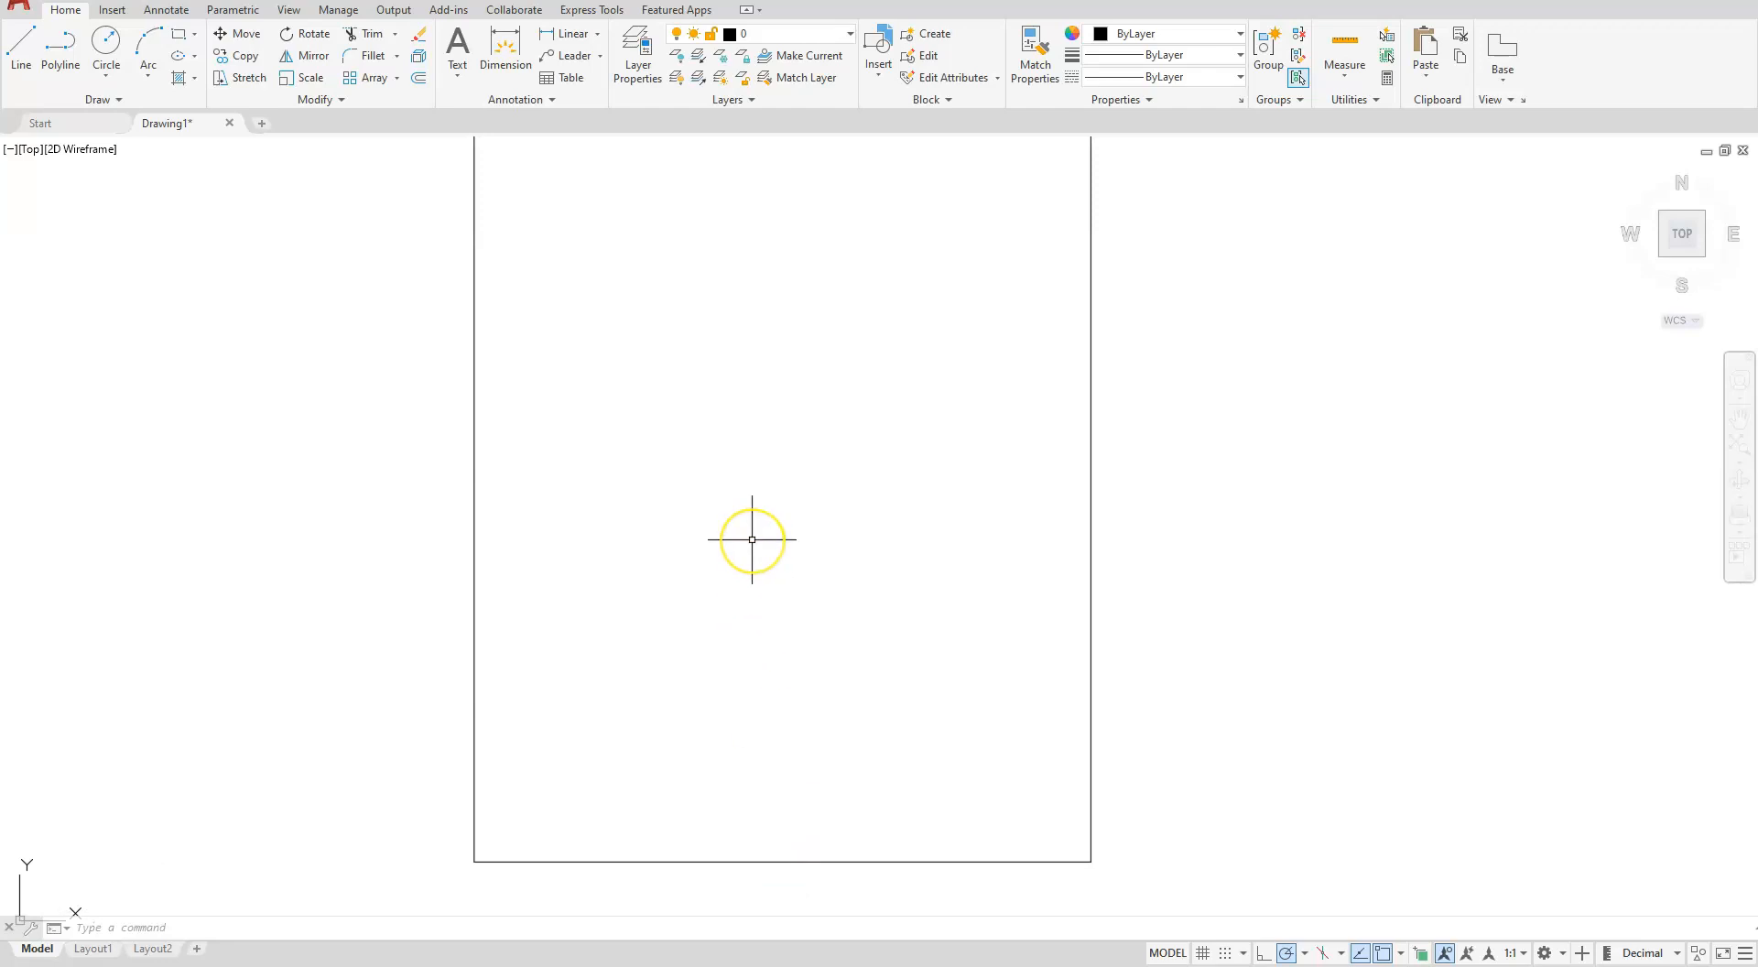
{"action": "left_click", "coordinate": [755, 934]}
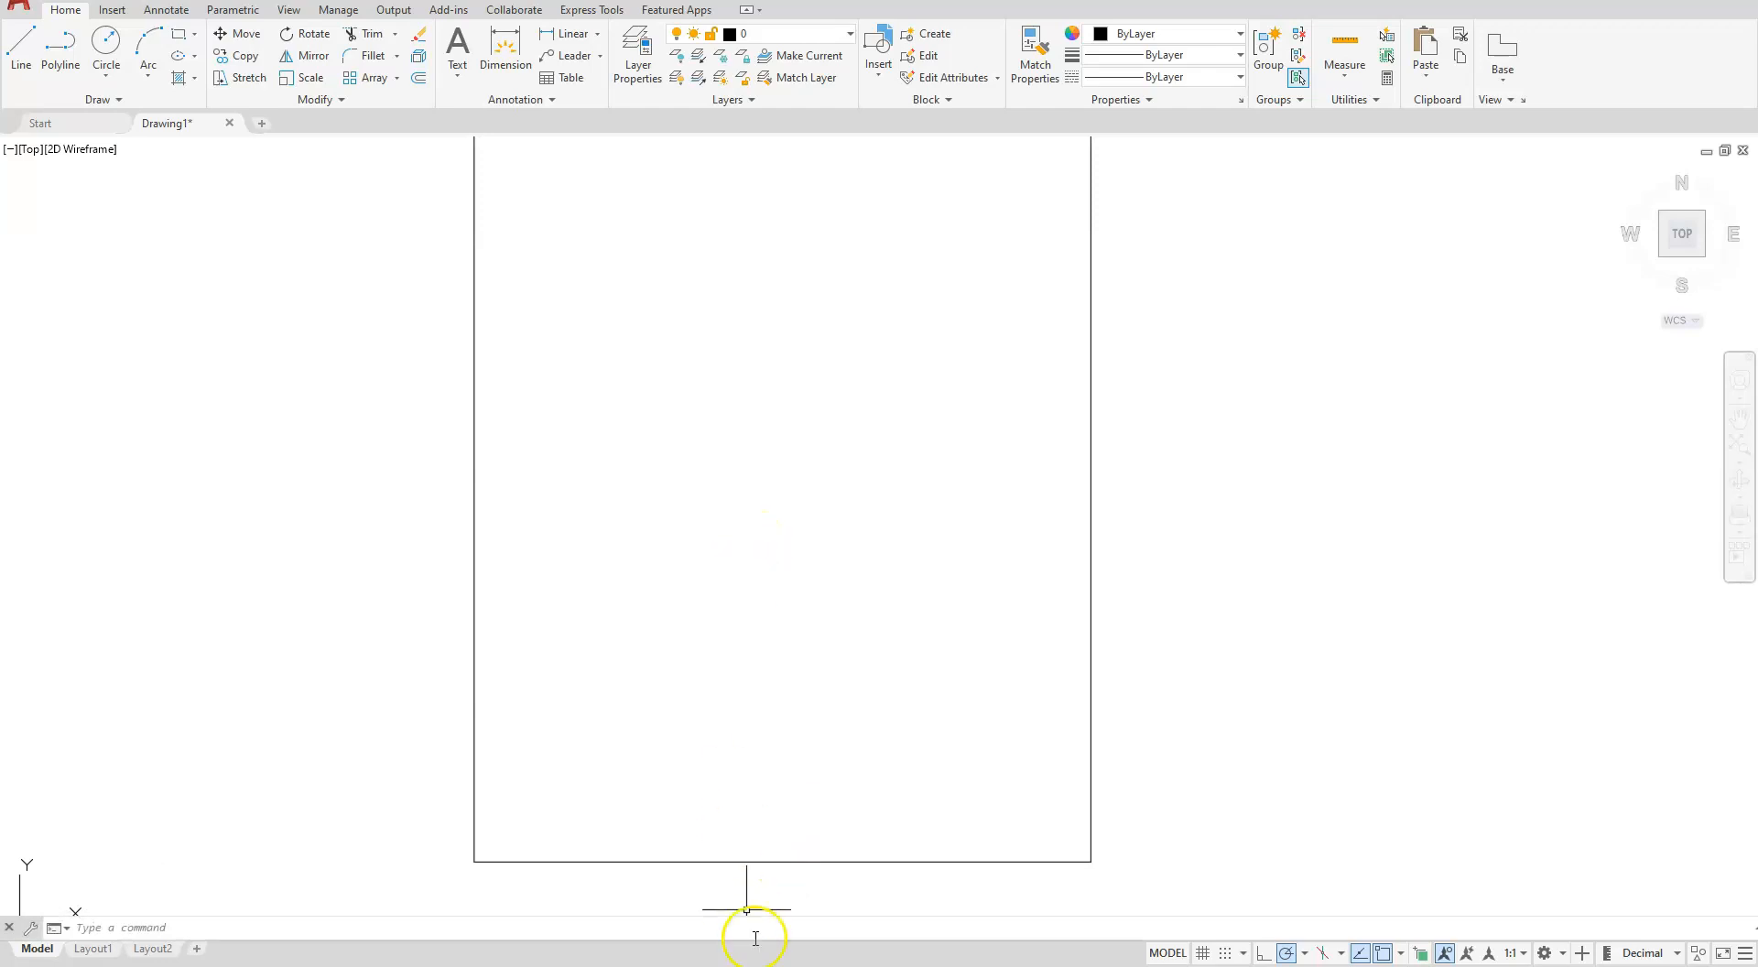
{"action": "left_click", "coordinate": [119, 68]}
{"action": "left_click", "coordinate": [119, 71]}
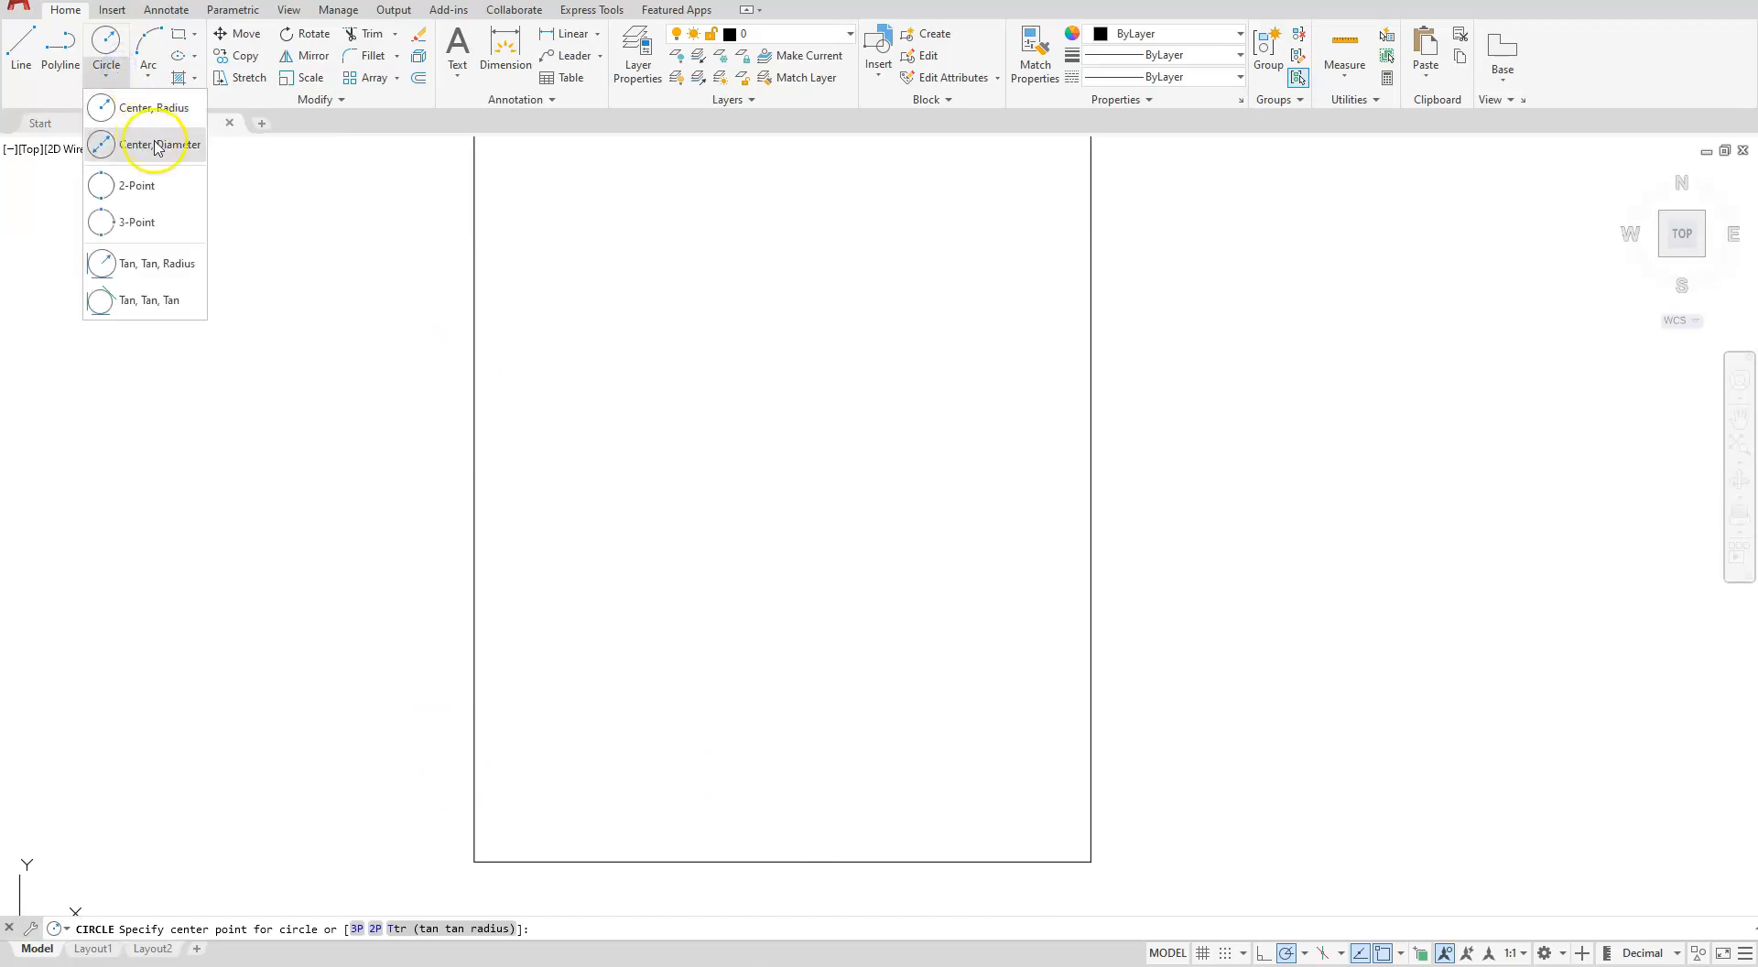
{"action": "left_click", "coordinate": [157, 149]}
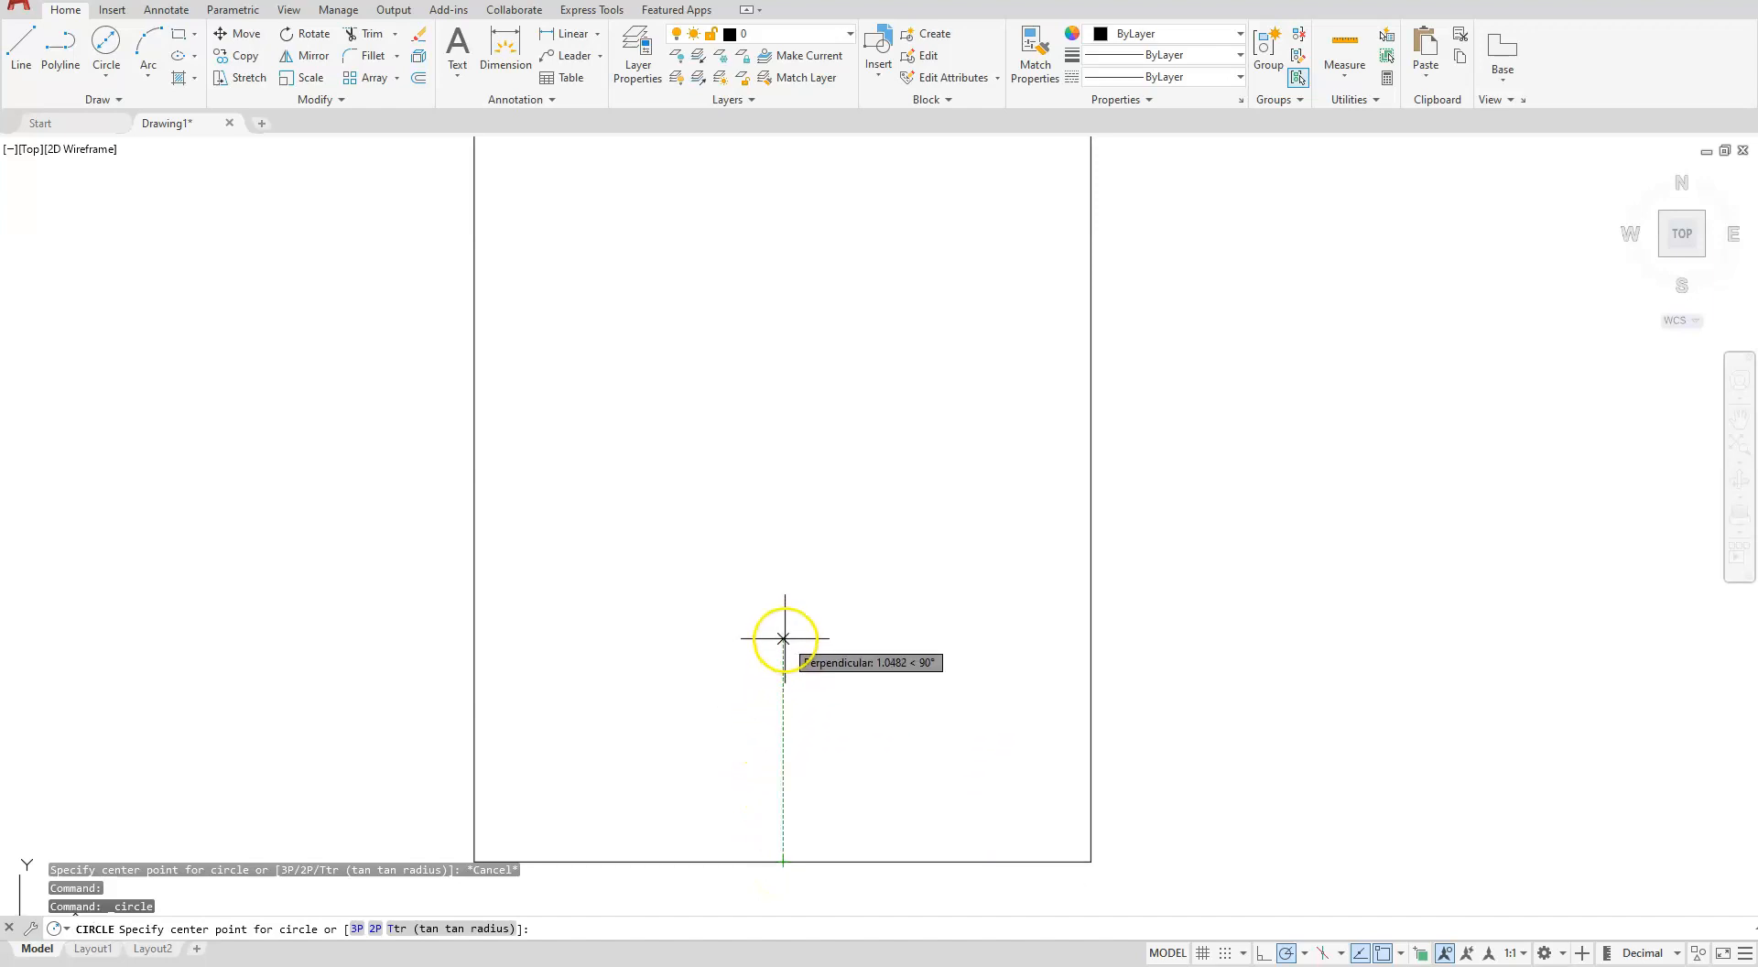
{"action": "type", "text": "1"}
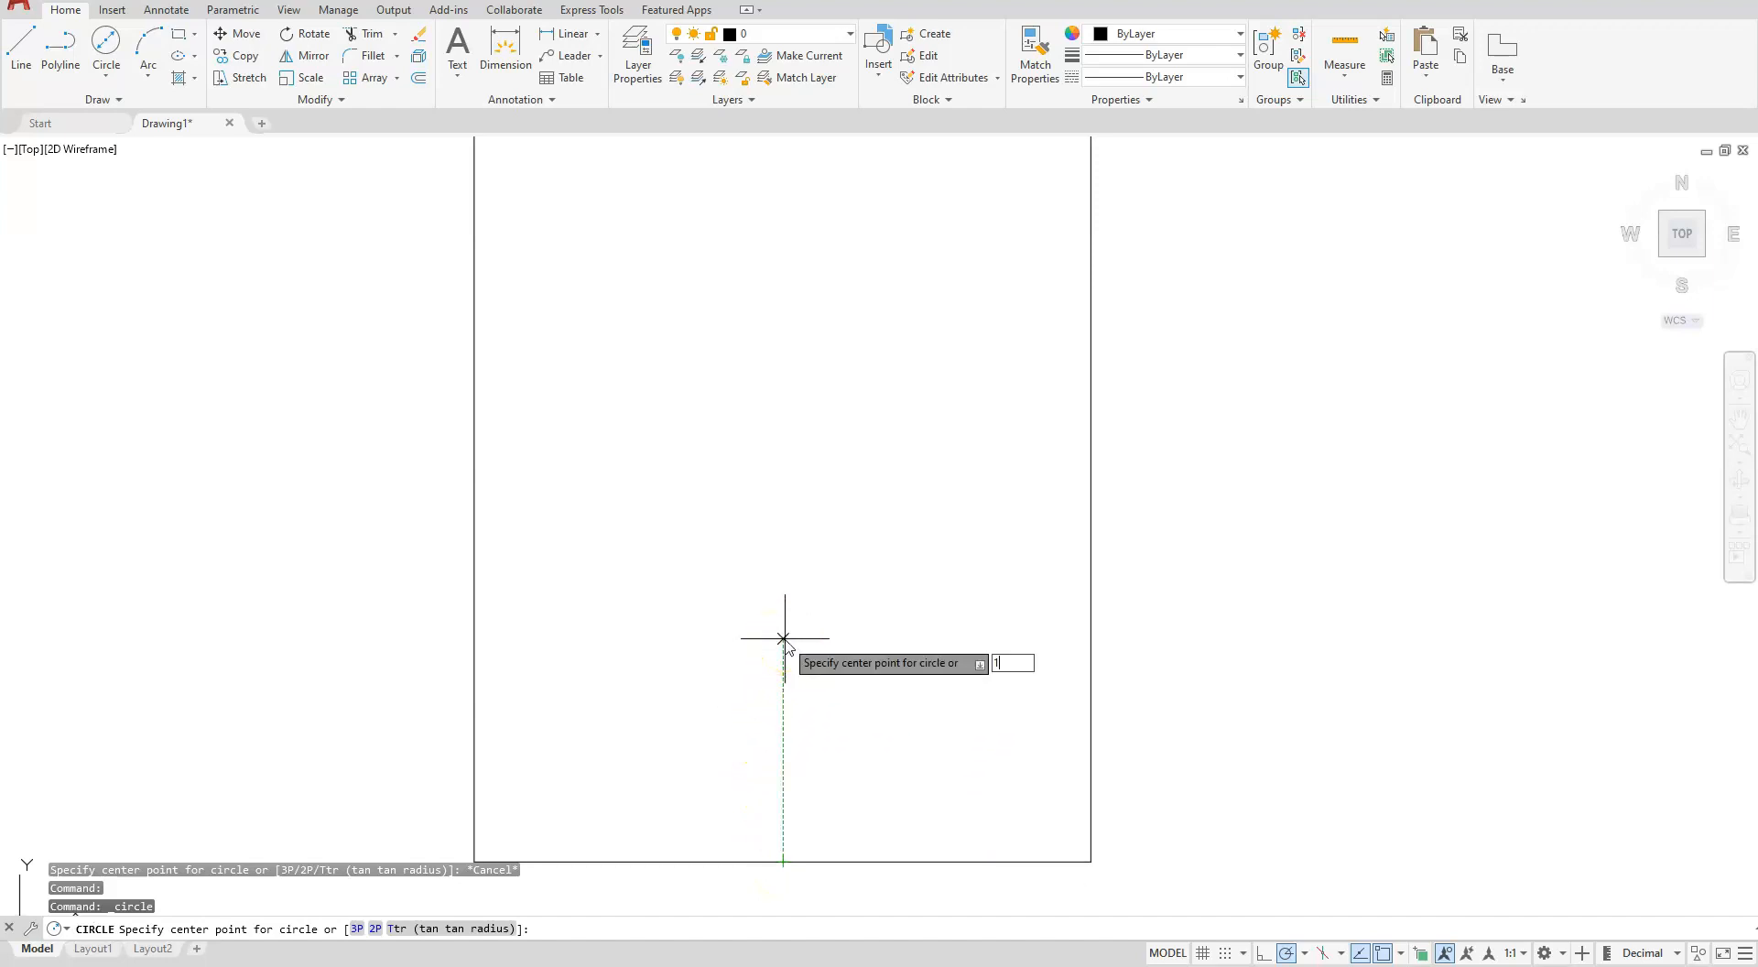
{"action": "key", "text": "Return"}
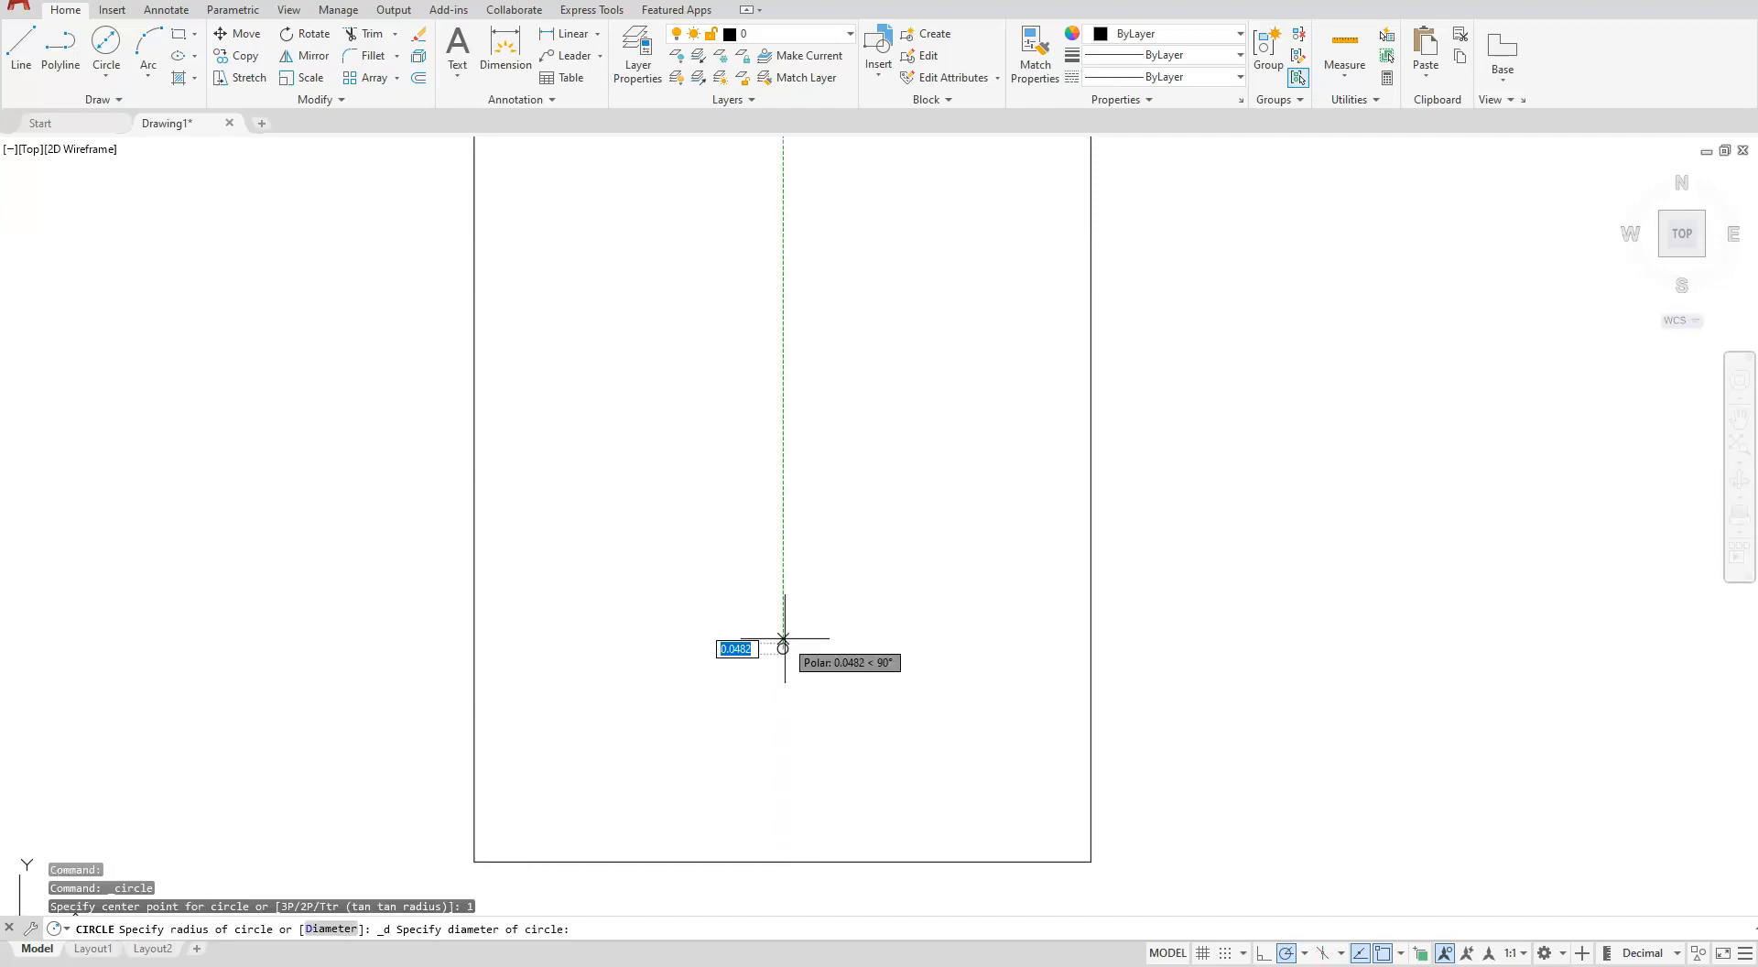
{"action": "type", "text": "1."}
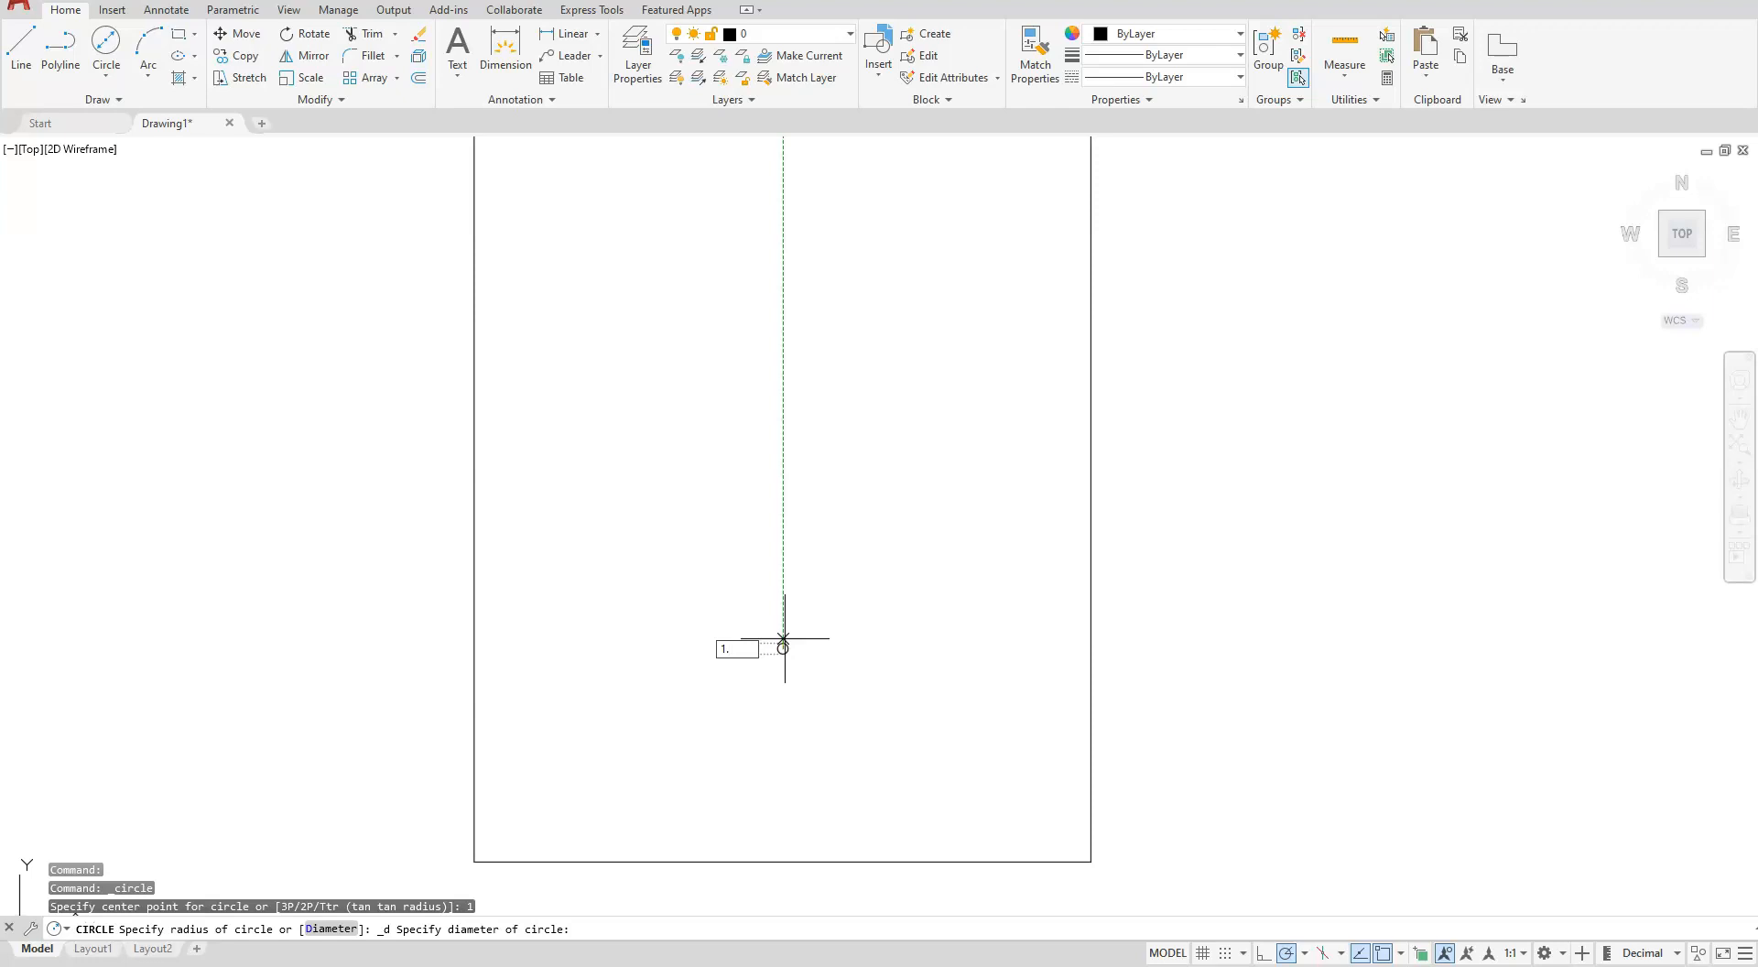
{"action": "key", "text": "Return"}
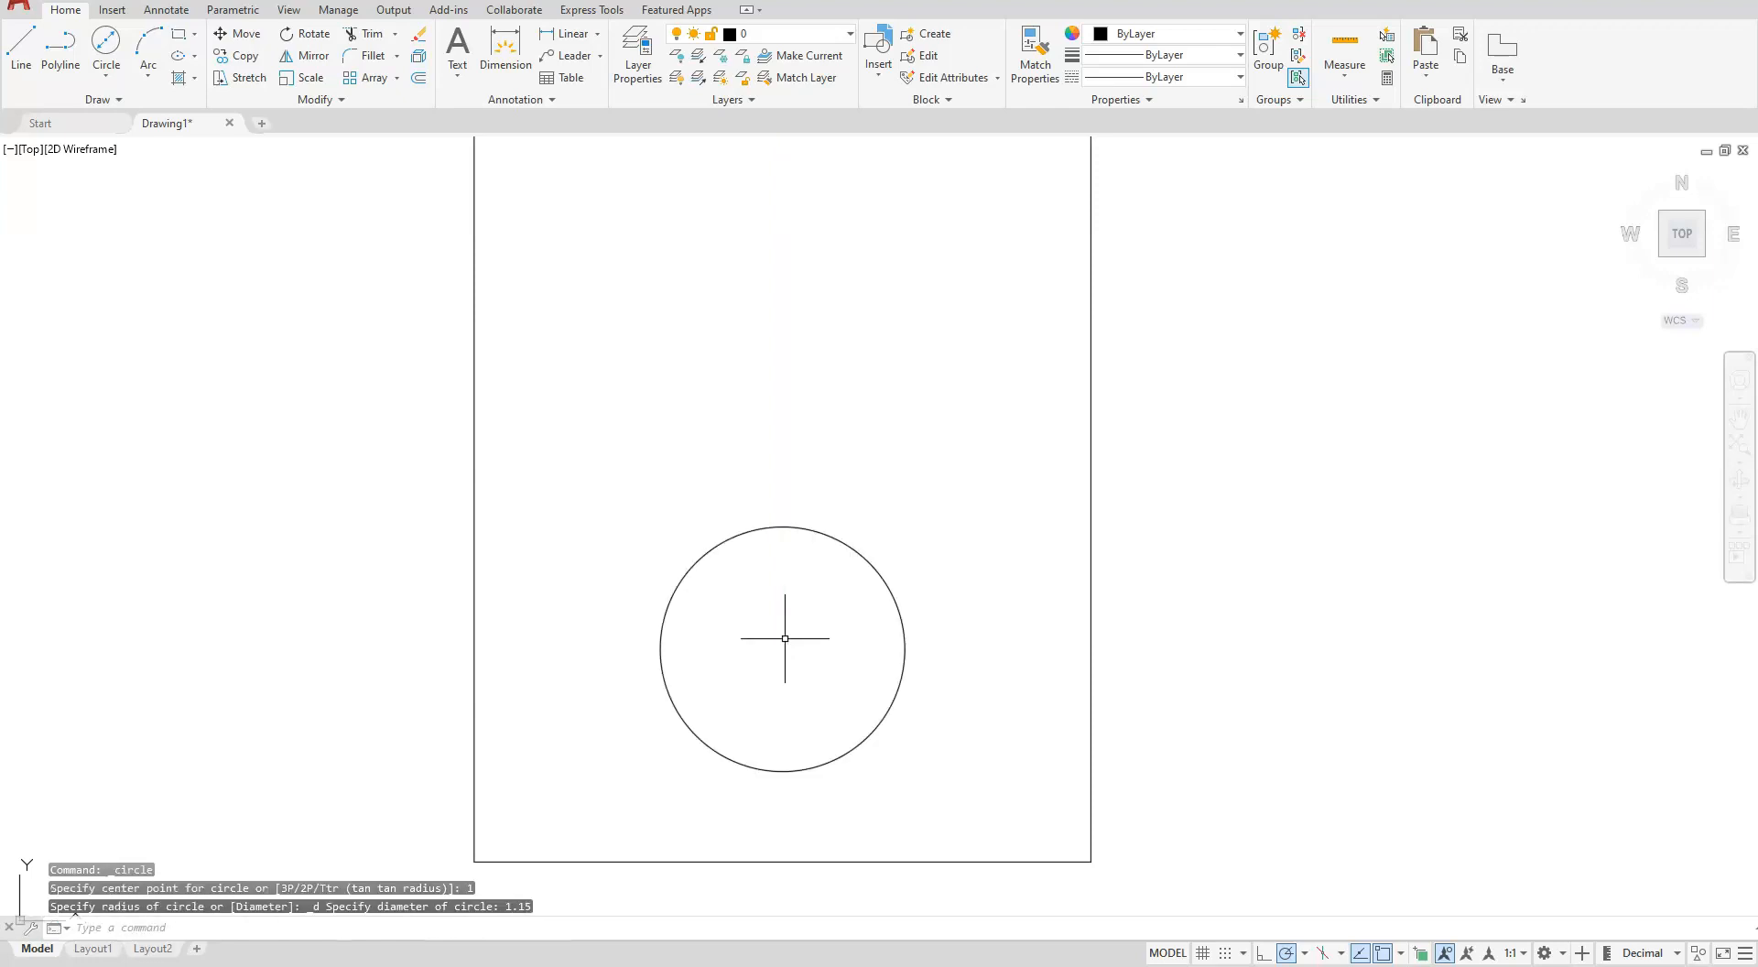
Step: Mirror the circle about the line through the midpoints of the rectangle's vertical sides, keeping the source circle
{"action": "scroll", "coordinate": [609, 553], "scroll_direction": "down", "scroll_amount": 3}
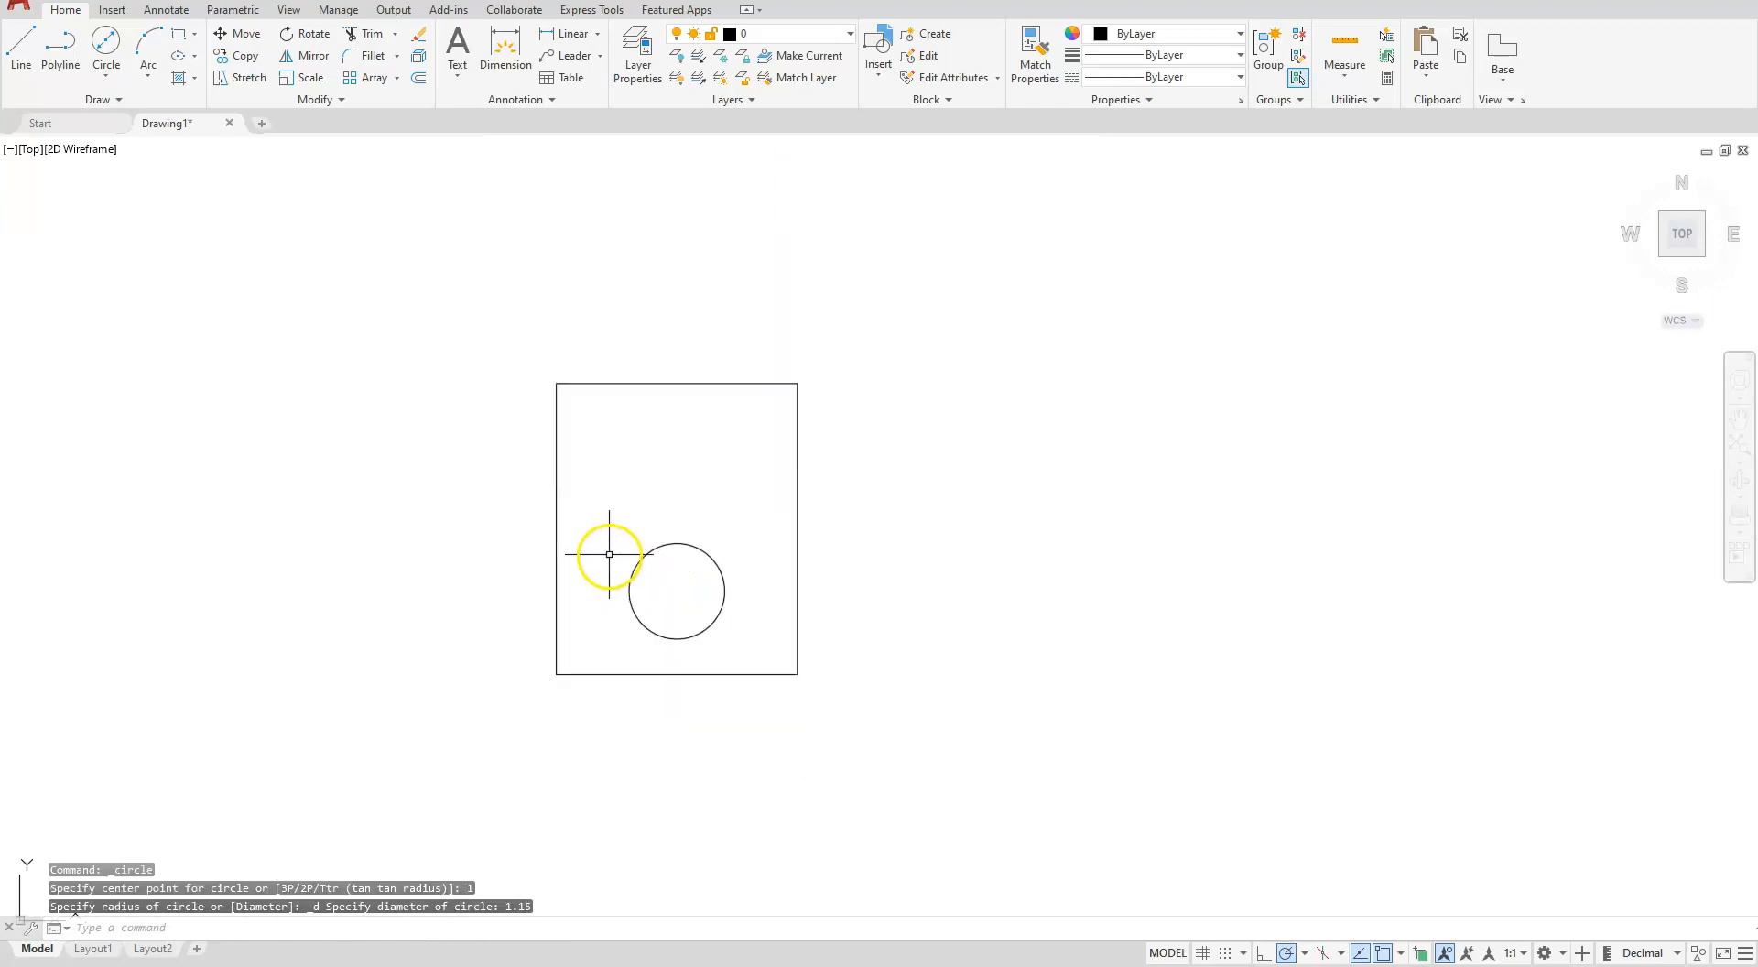
{"action": "scroll", "coordinate": [626, 462], "scroll_direction": "up", "scroll_amount": 4}
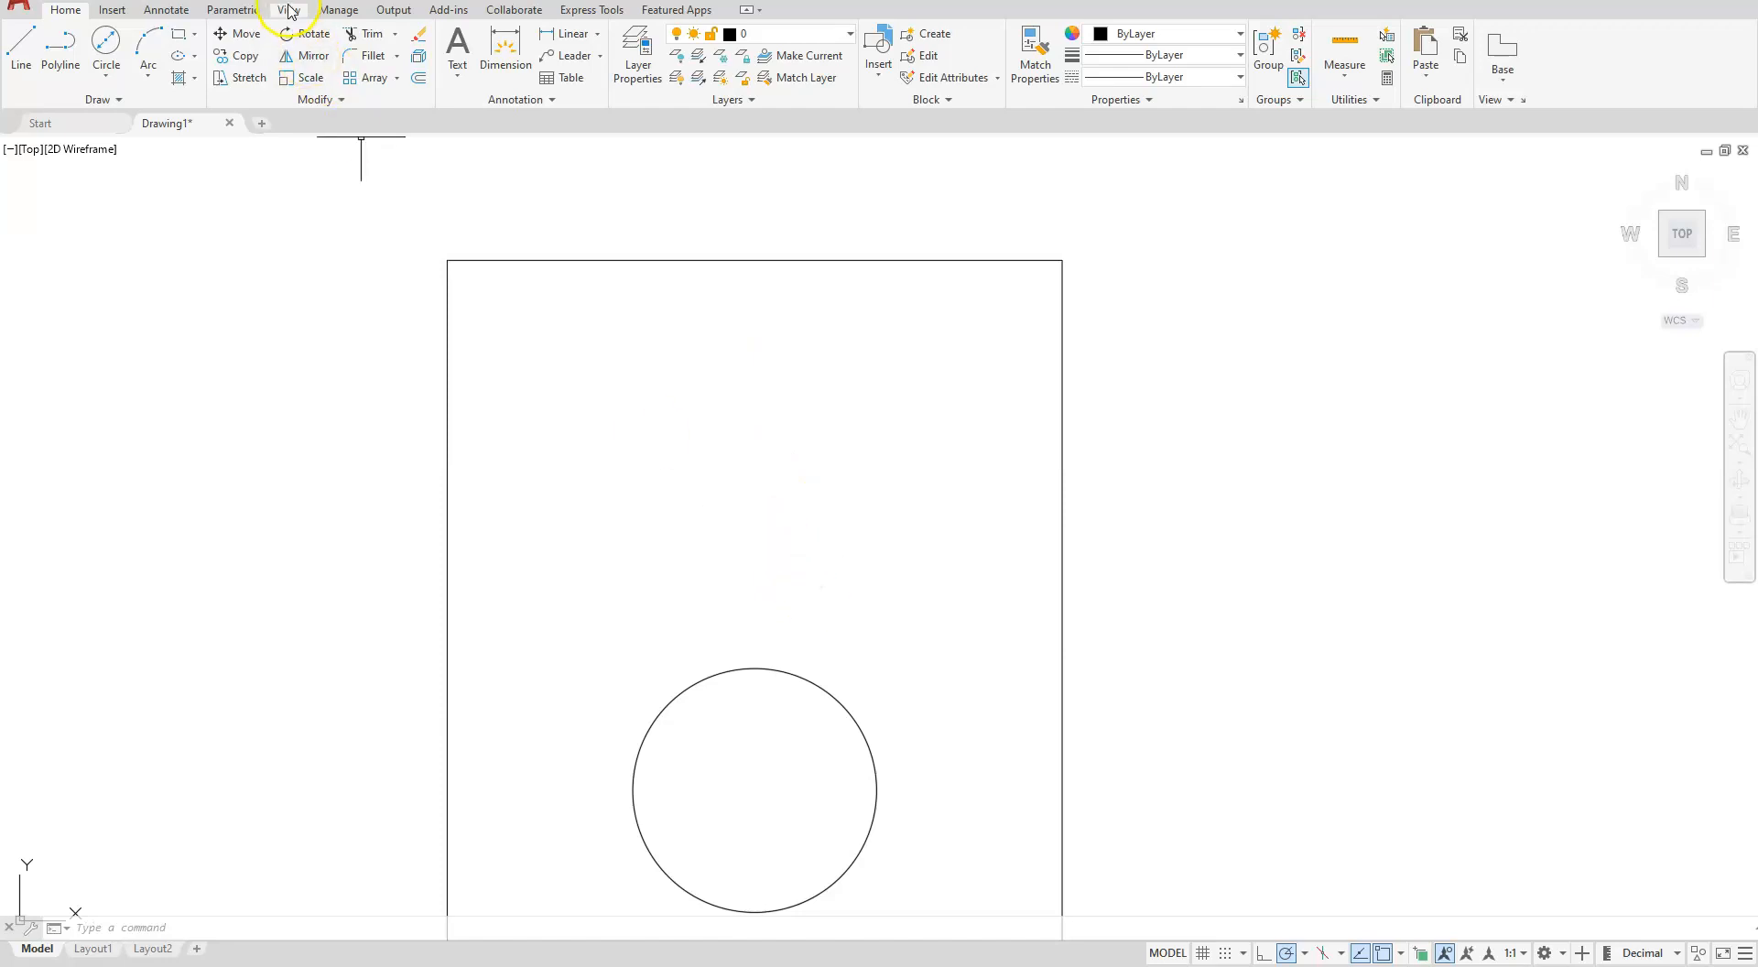
{"action": "left_click", "coordinate": [305, 56]}
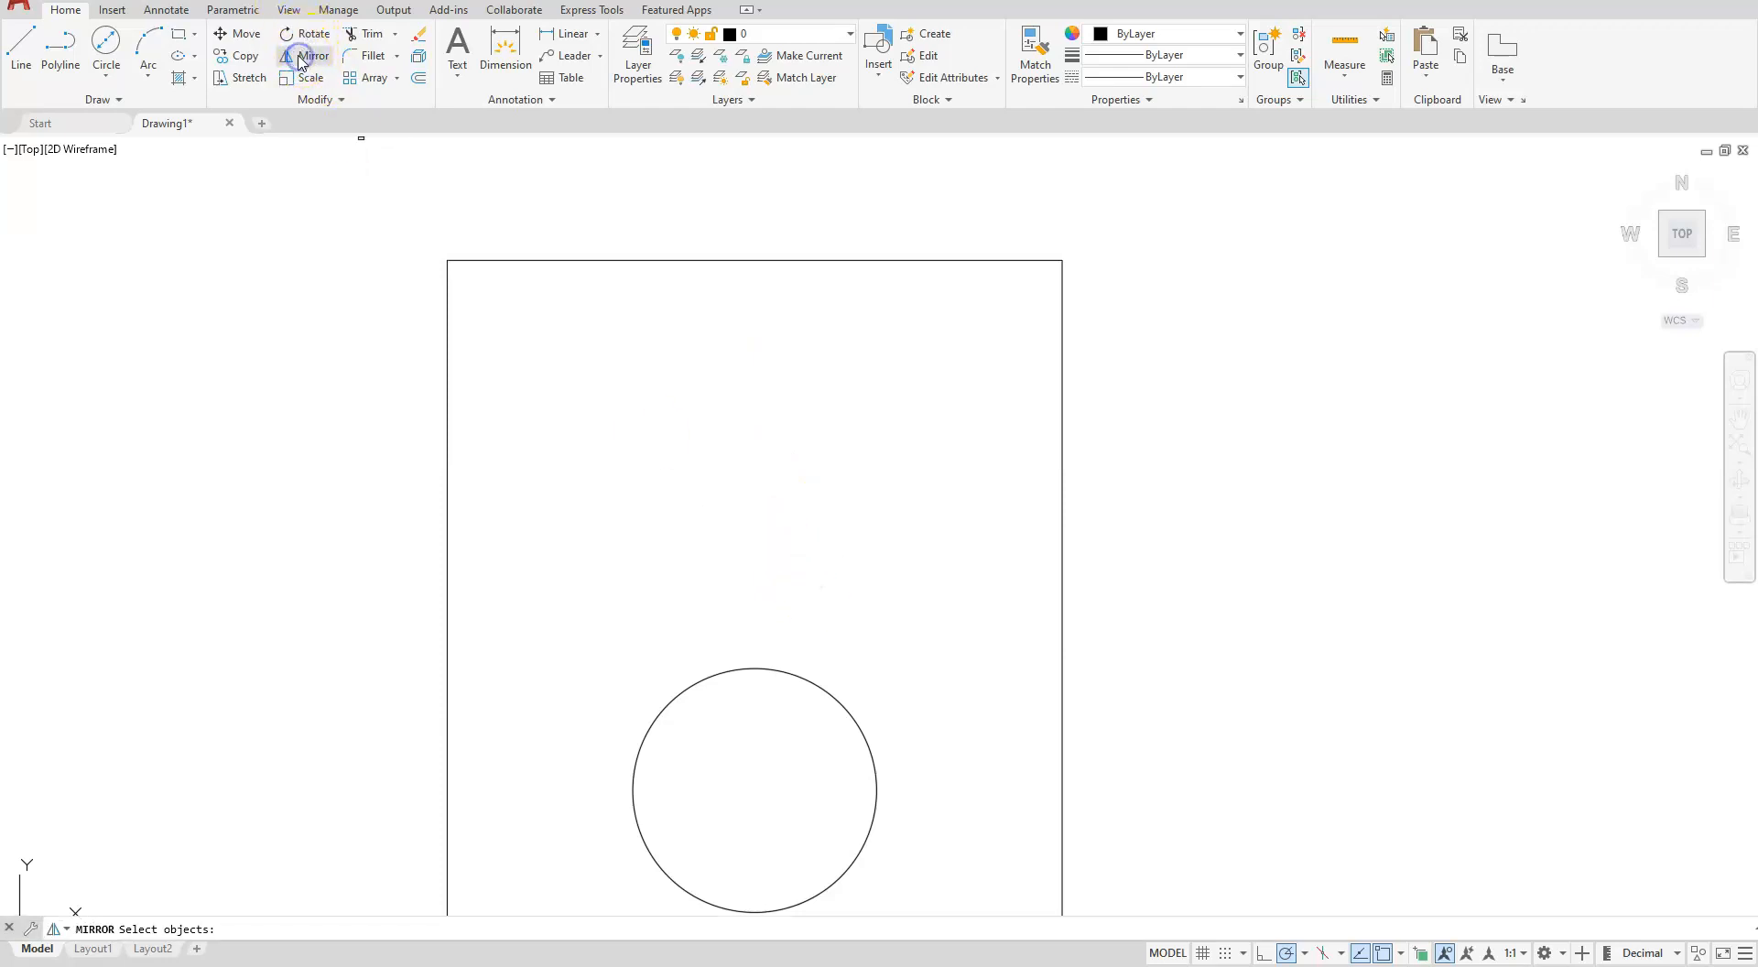
{"action": "left_click", "coordinate": [856, 722]}
{"action": "key", "text": "Return"}
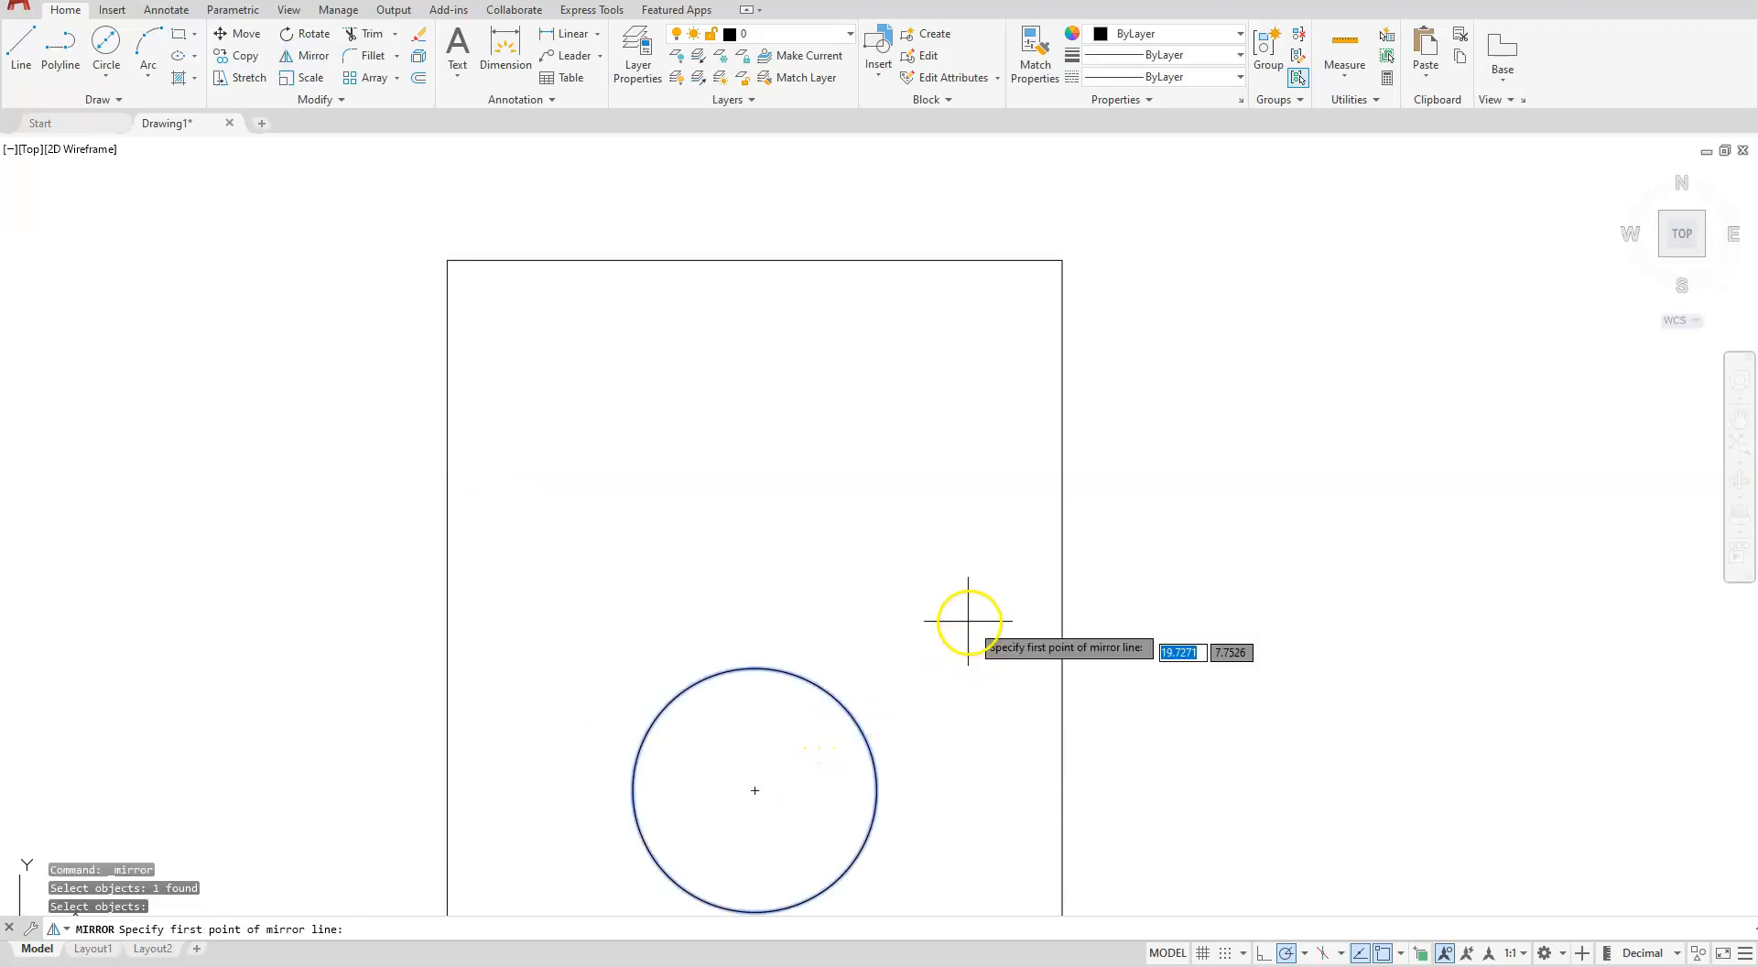
{"action": "left_click", "coordinate": [1062, 631]}
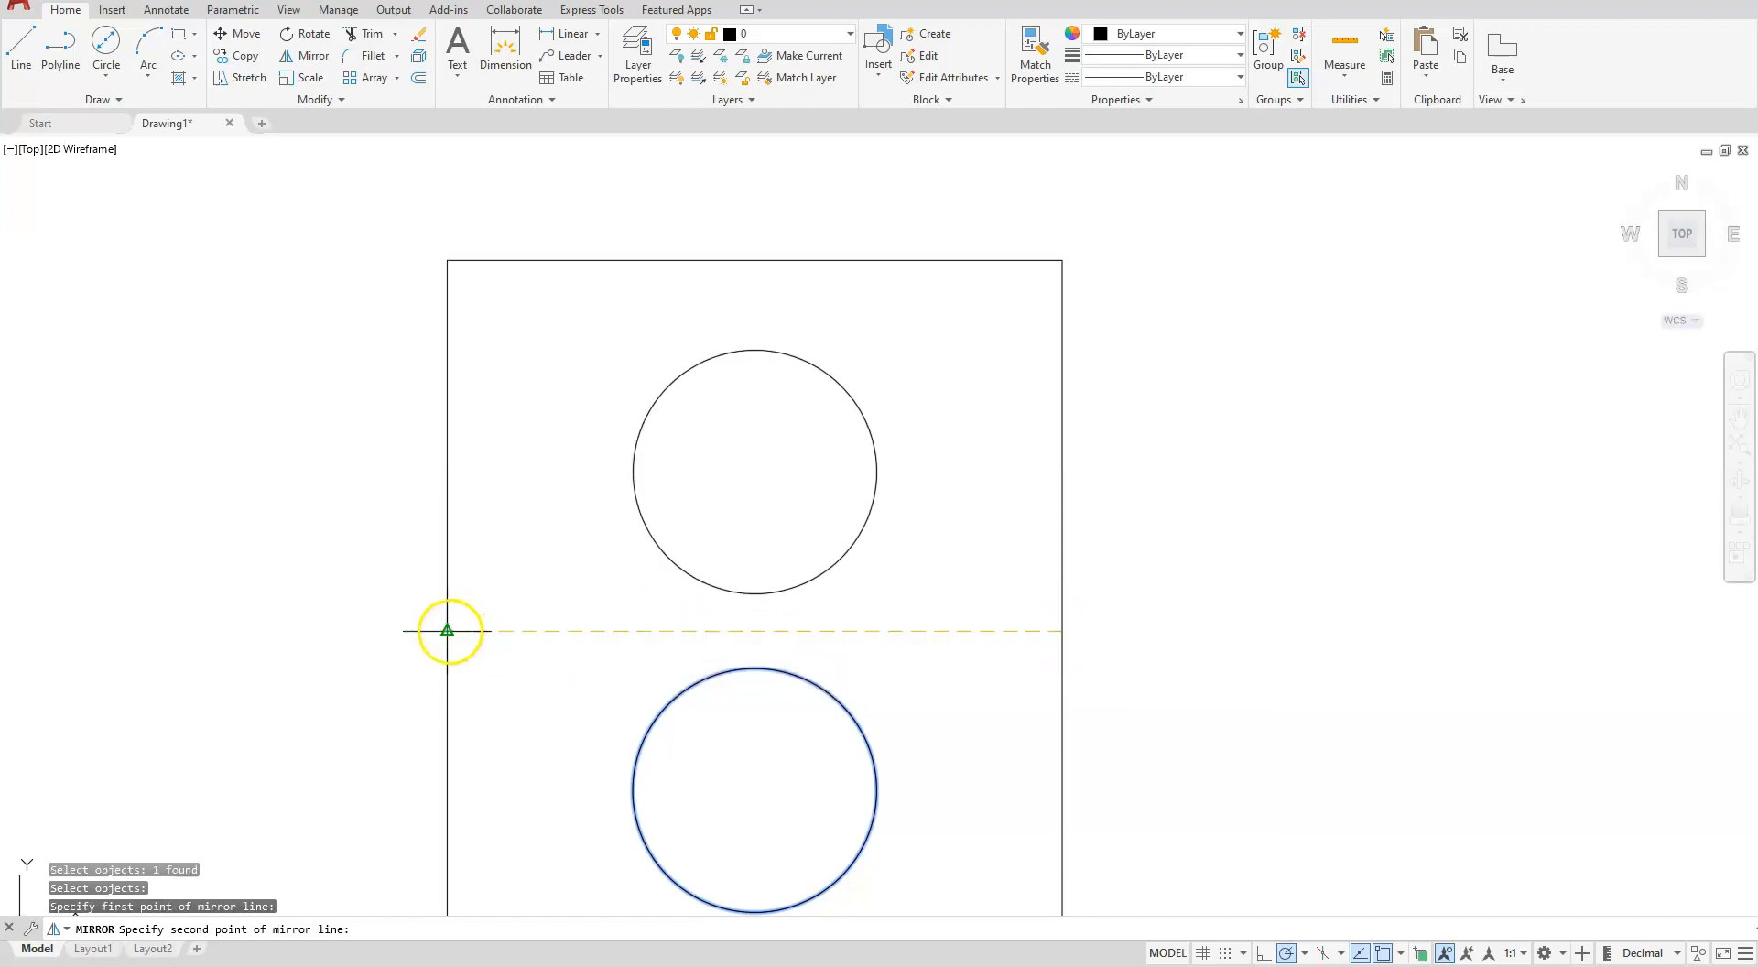
{"action": "left_click", "coordinate": [446, 631]}
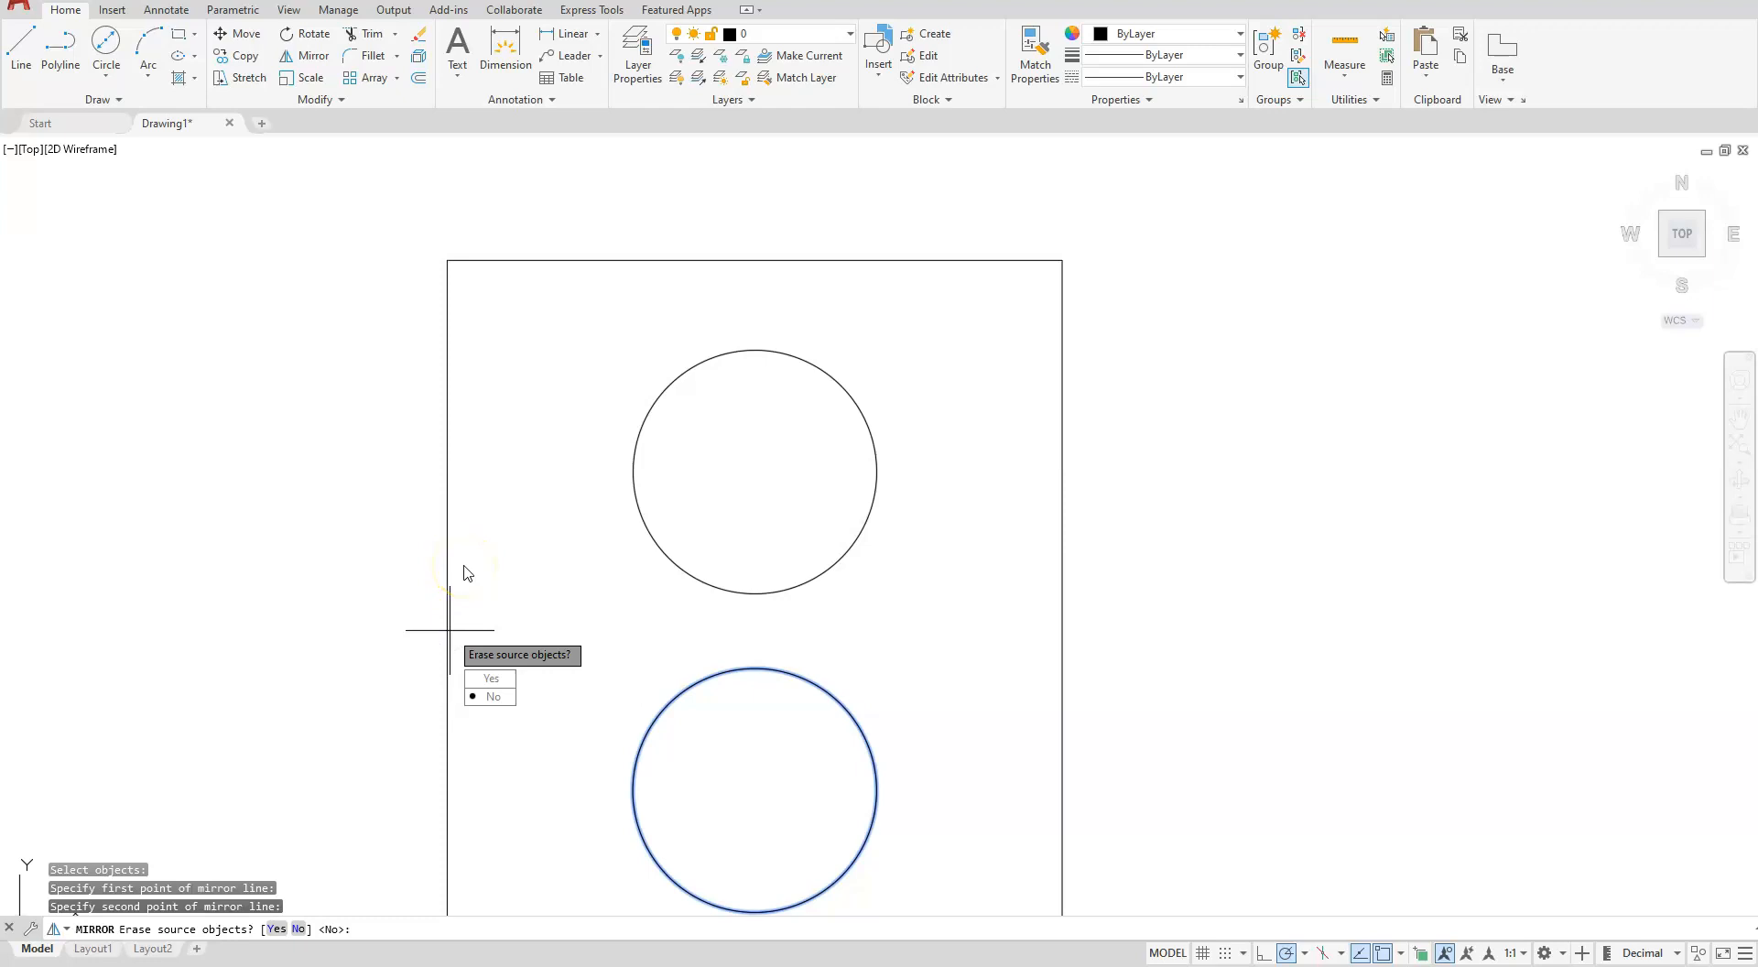
{"action": "key", "text": "Return"}
{"action": "scroll", "coordinate": [449, 630], "scroll_direction": "down", "scroll_amount": 4}
{"action": "left_click", "coordinate": [618, 575]}
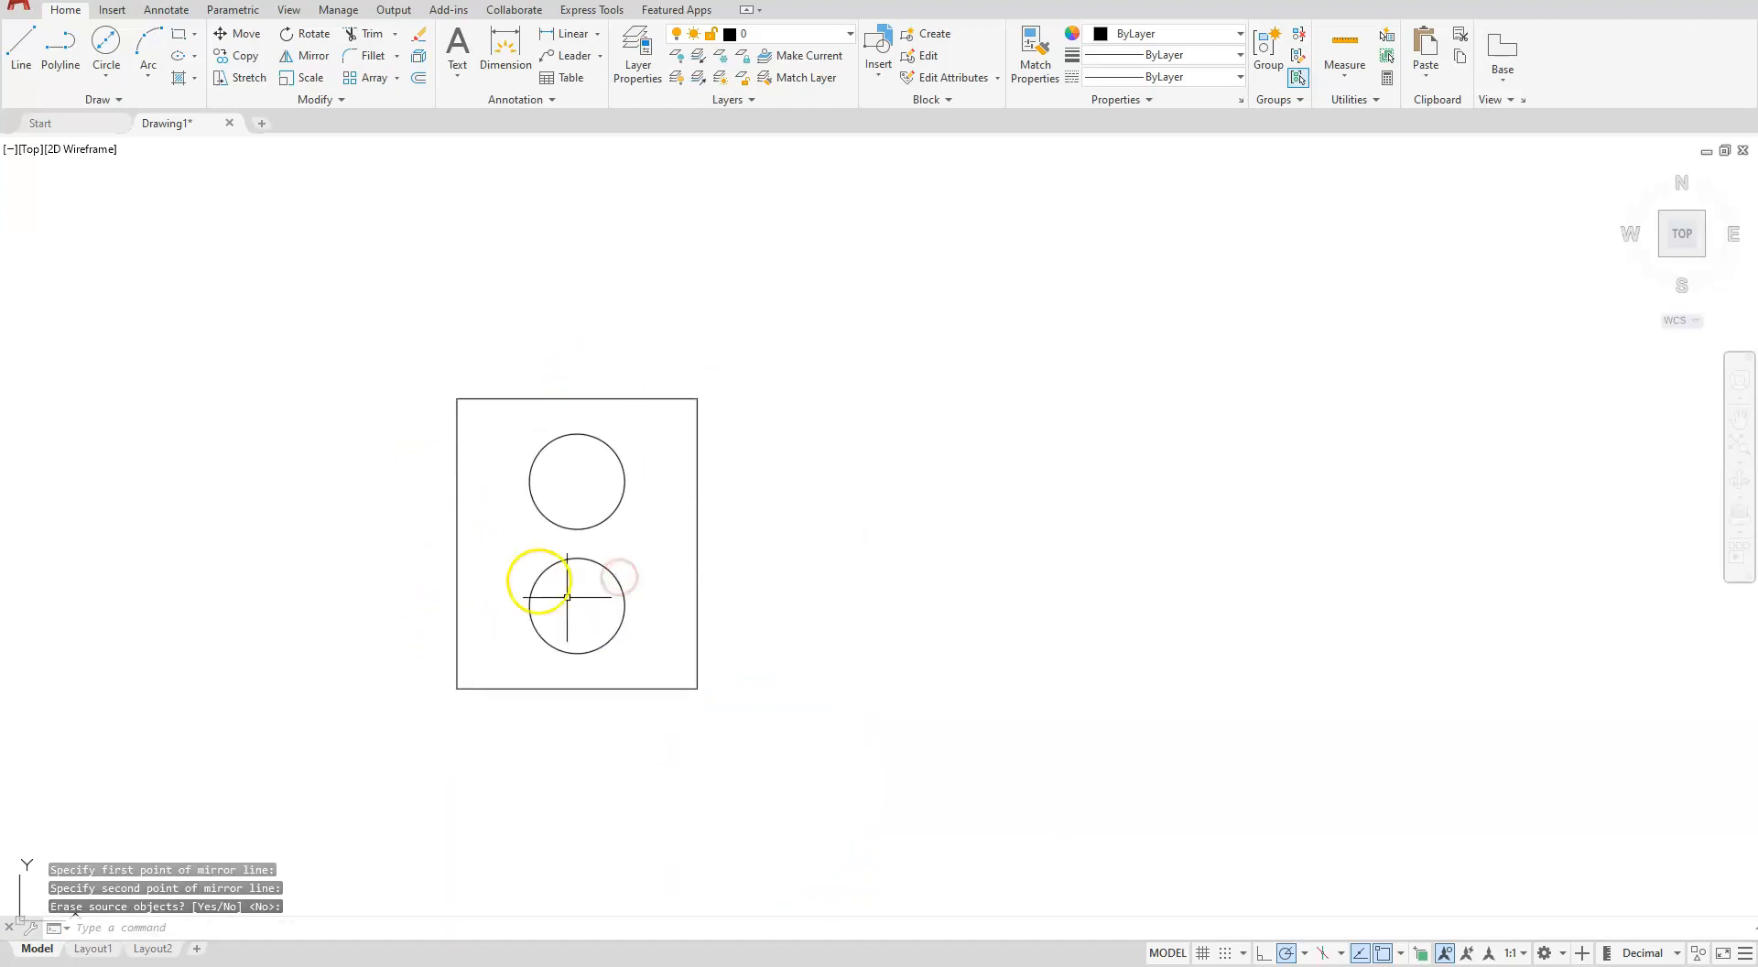
Step: Draw horizontal construction lines through the rectangle's lower-right and upper-right corners
{"action": "middle_click_drag", "start_coordinate": [807, 640], "coordinate": [821, 713]}
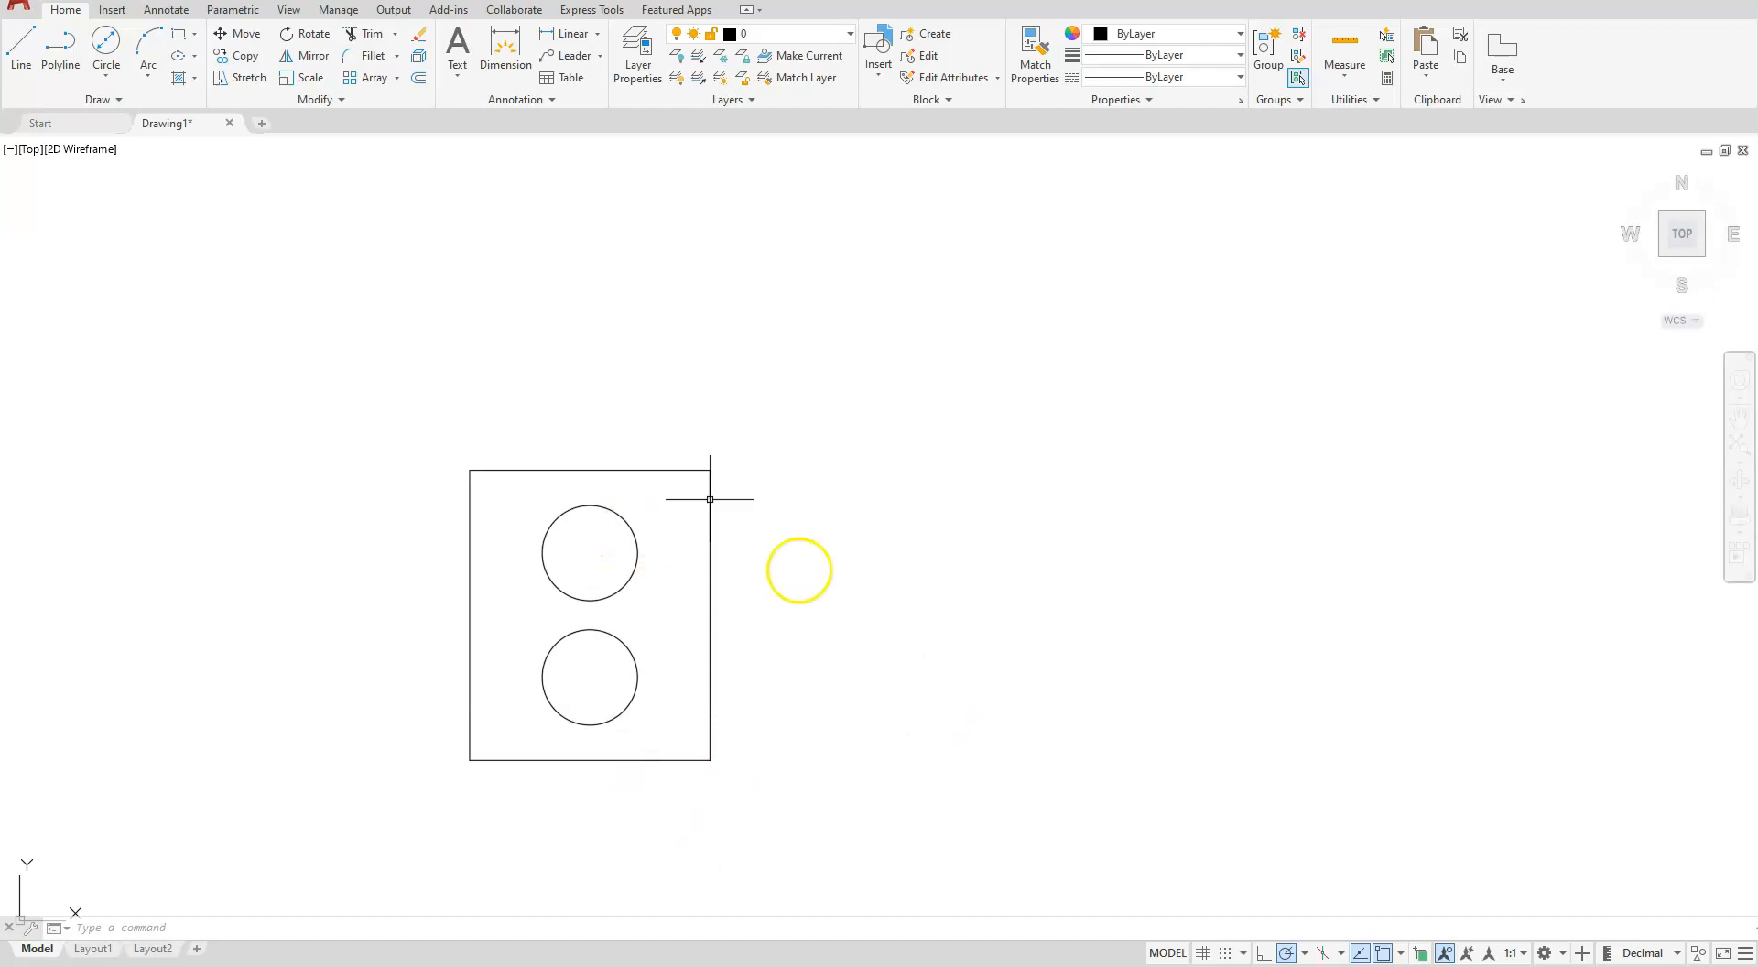
{"action": "left_click", "coordinate": [116, 103]}
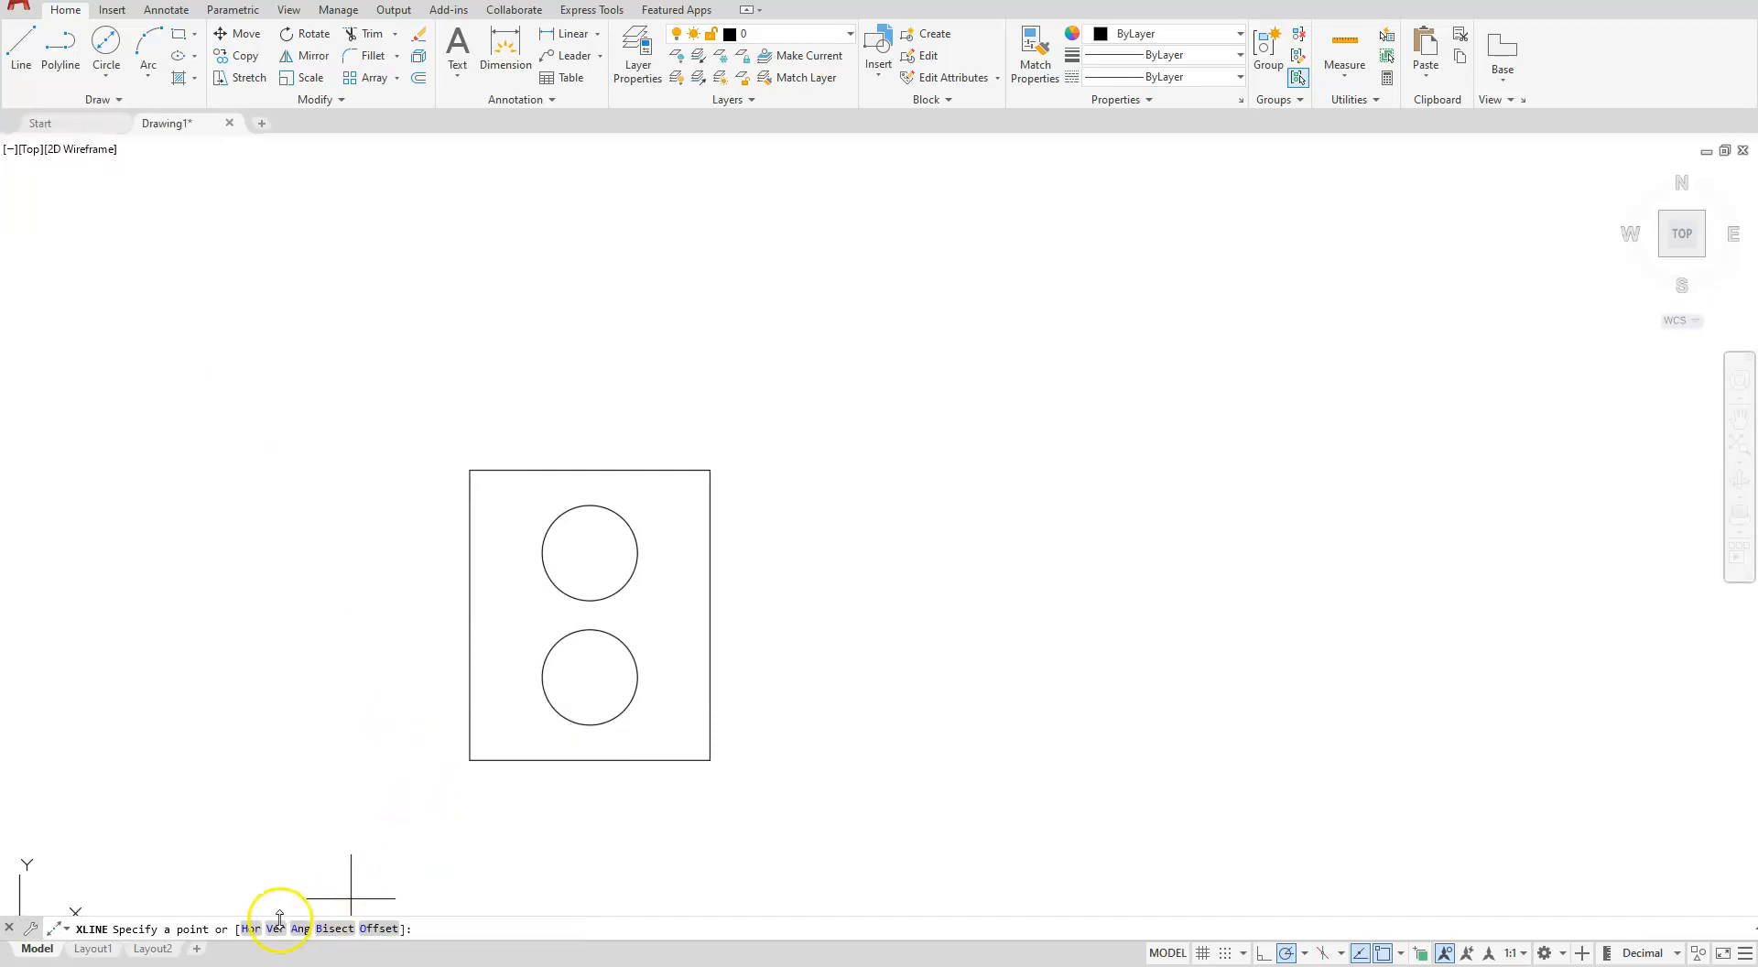
{"action": "left_click", "coordinate": [249, 928]}
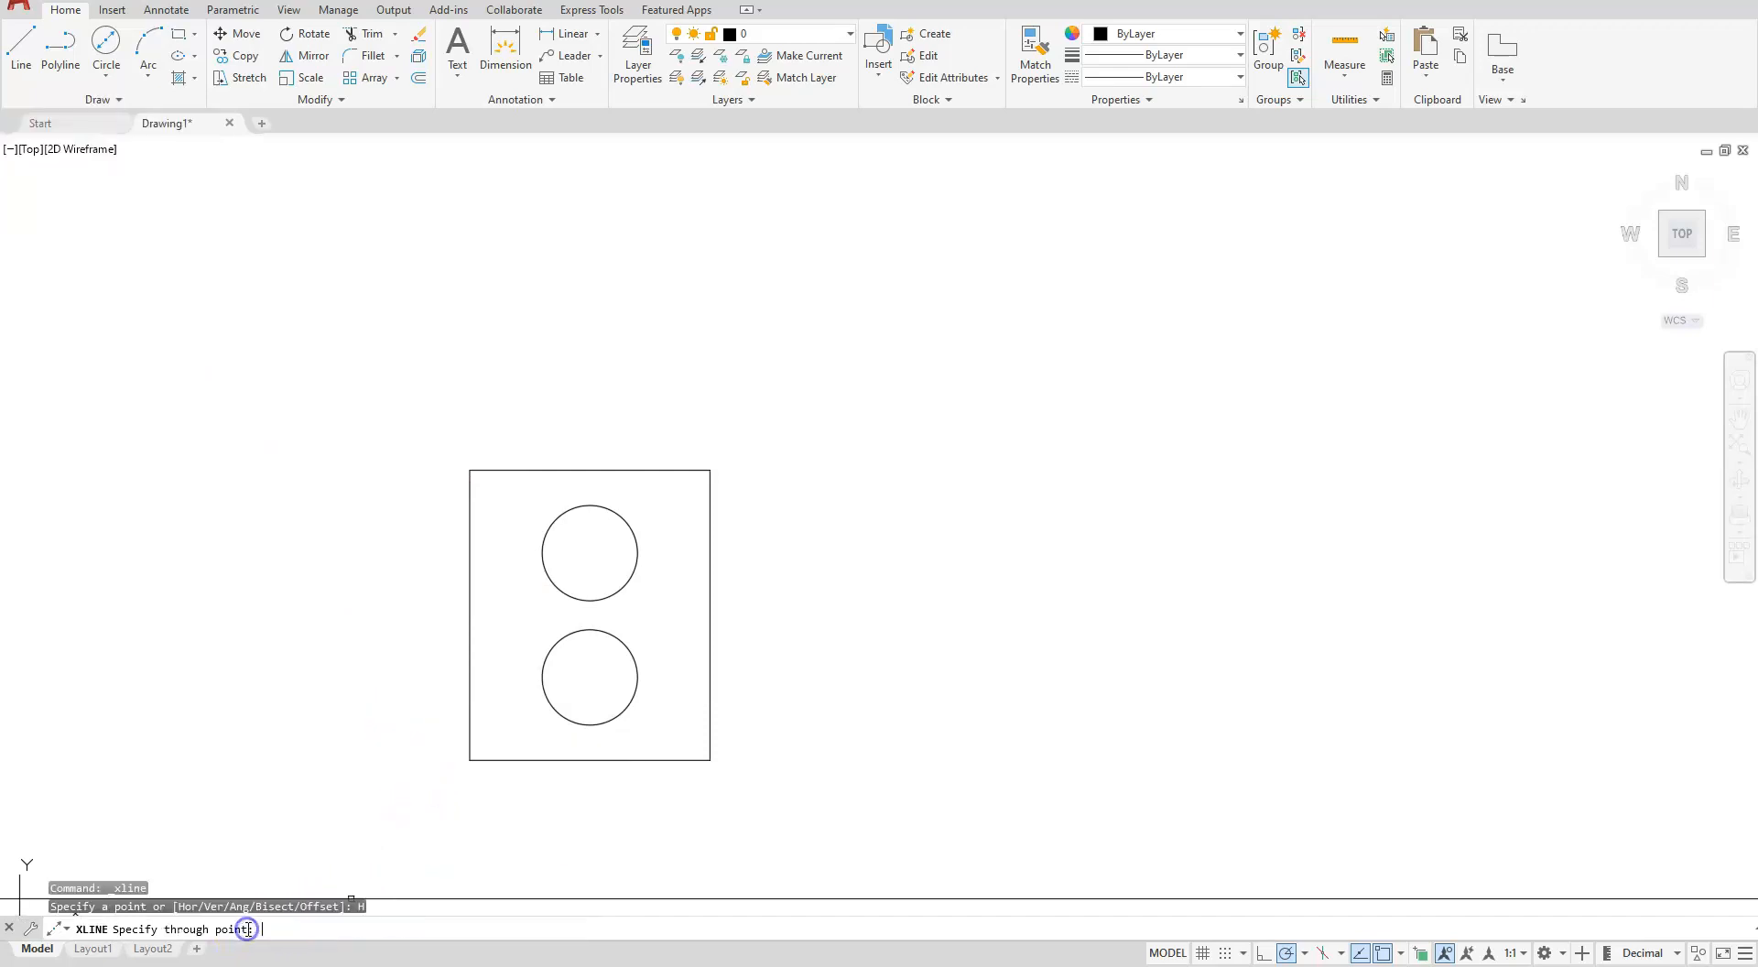
{"action": "left_click", "coordinate": [710, 759]}
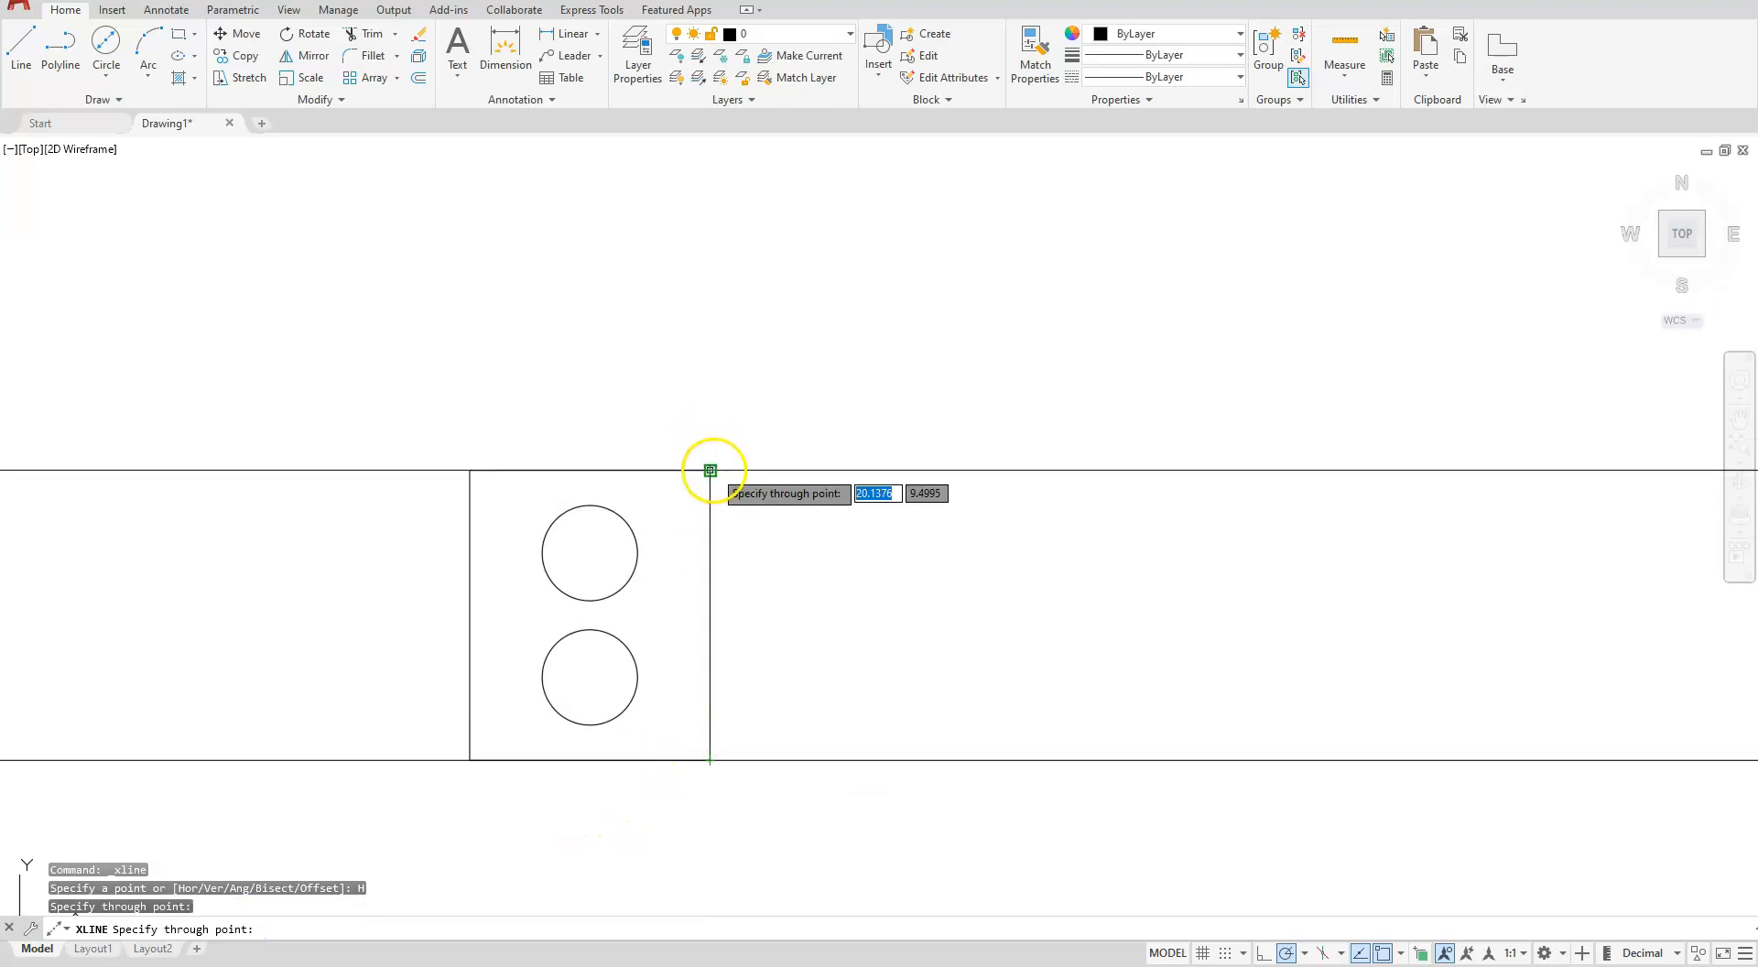
{"action": "left_click", "coordinate": [711, 471]}
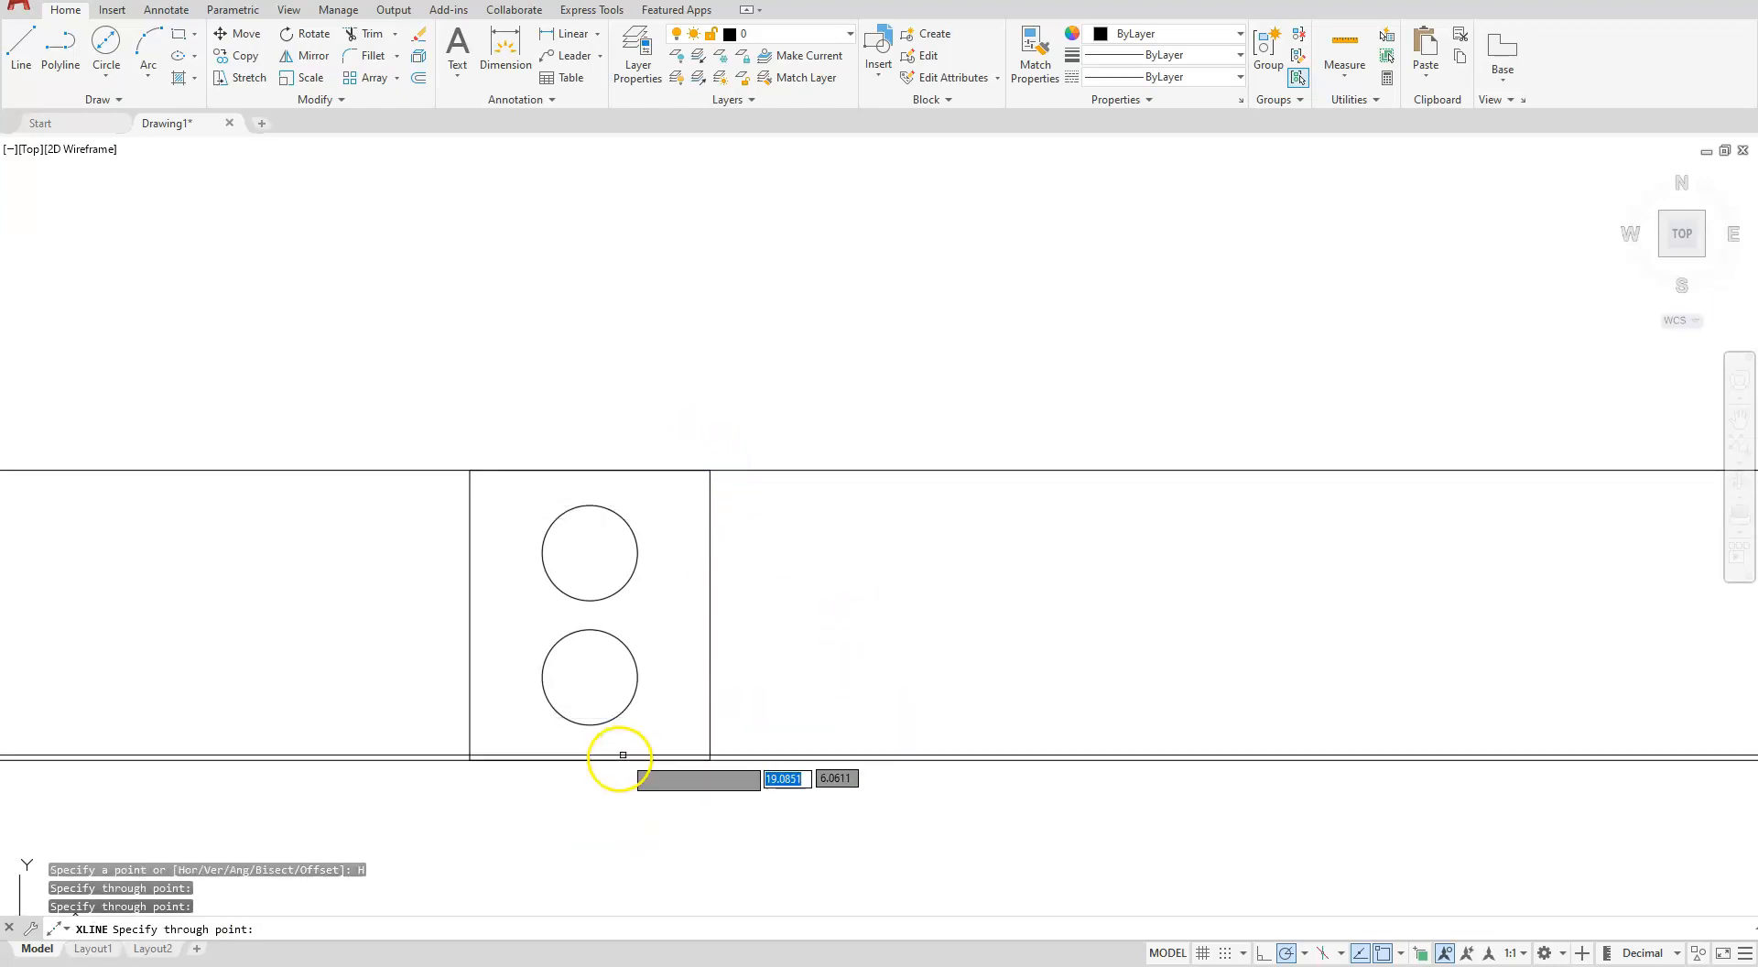
Step: Add horizontal construction lines through the top and bottom quadrant points of both circles
{"action": "left_click", "coordinate": [590, 724]}
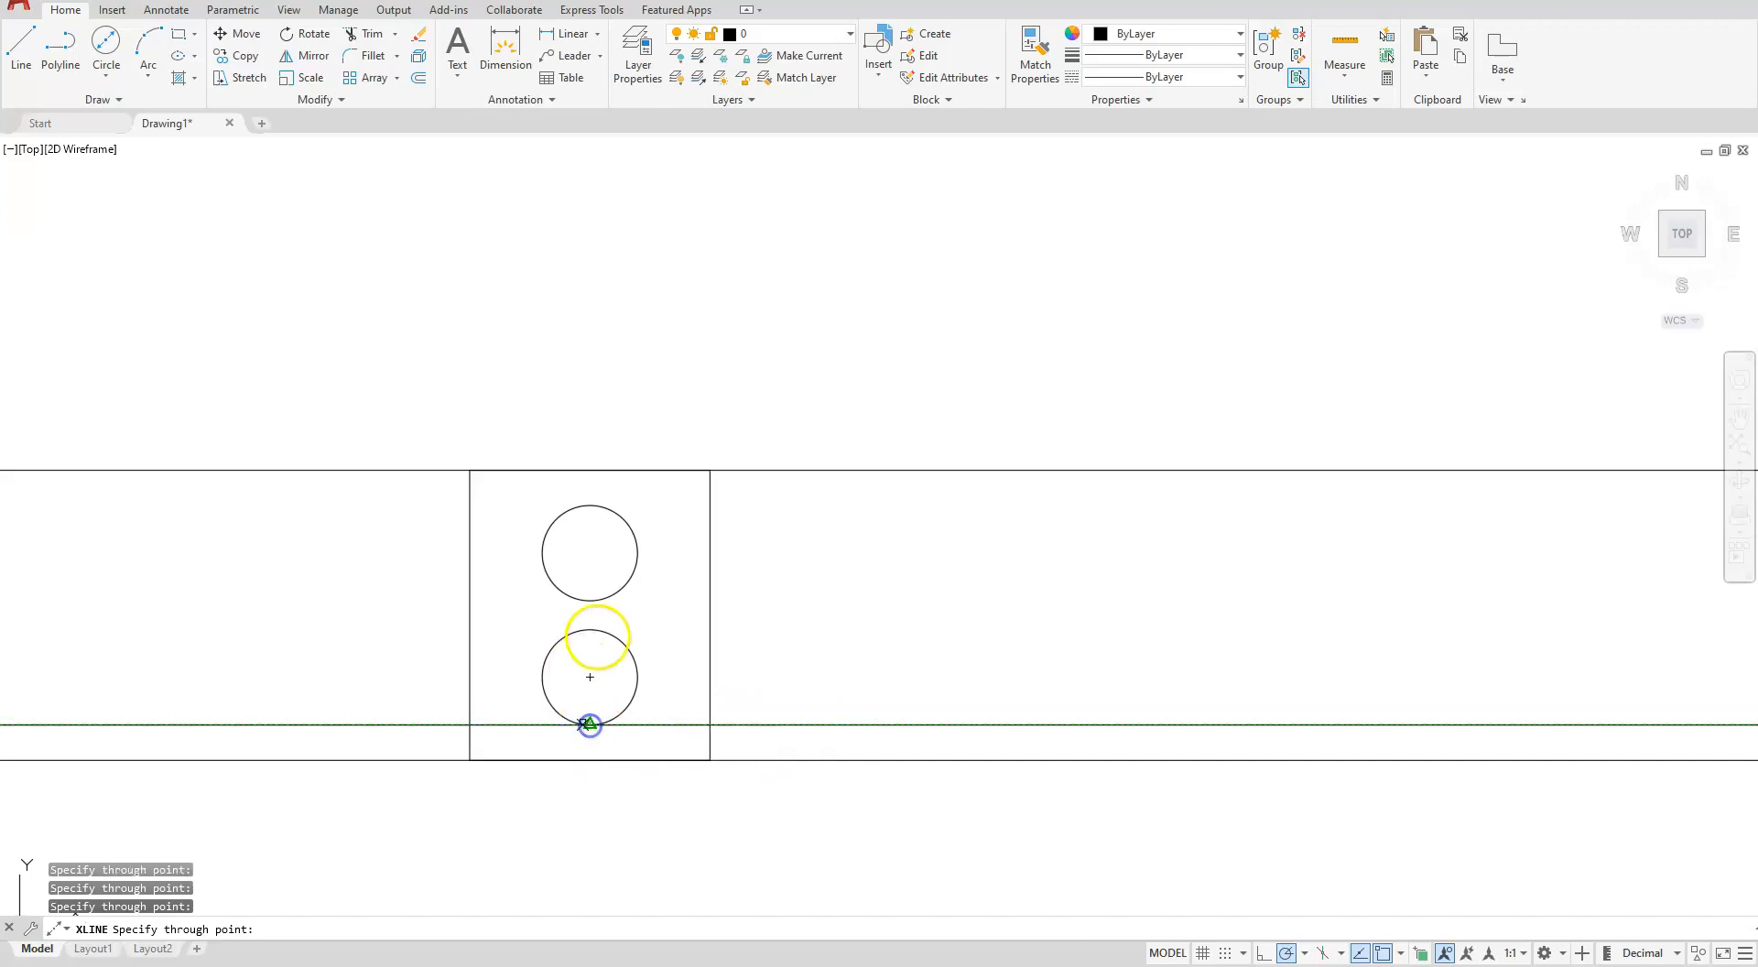
{"action": "left_click", "coordinate": [591, 629]}
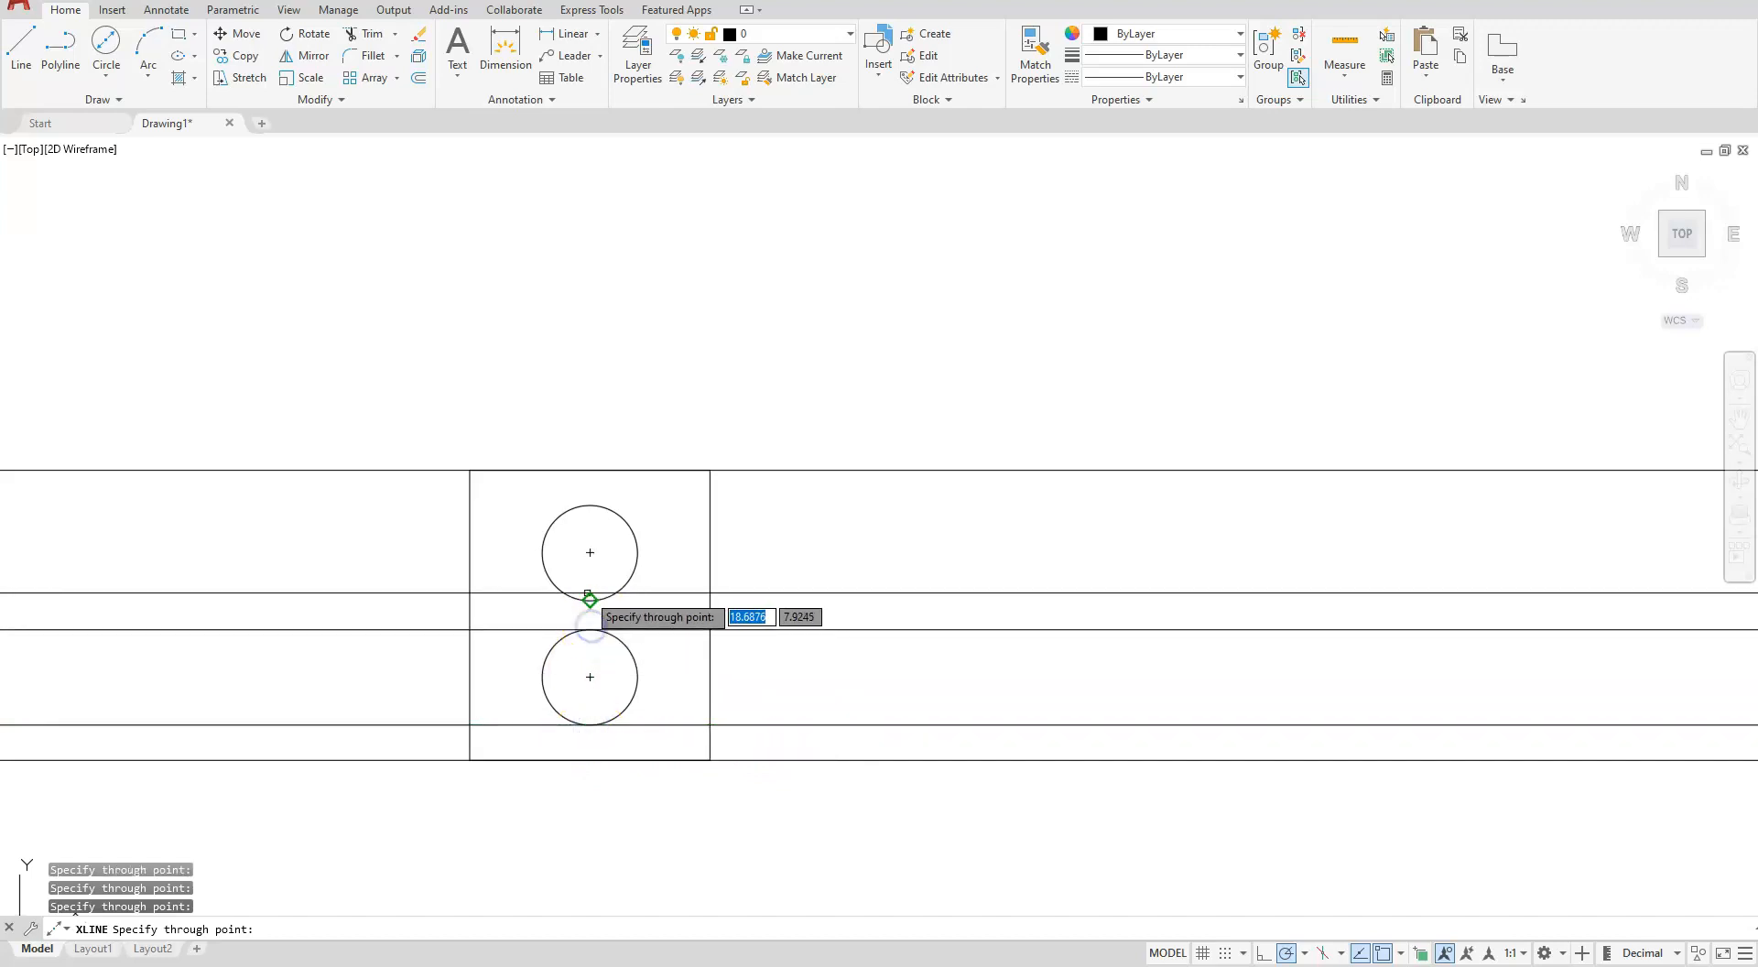
{"action": "left_click", "coordinate": [589, 600]}
{"action": "left_click", "coordinate": [589, 506]}
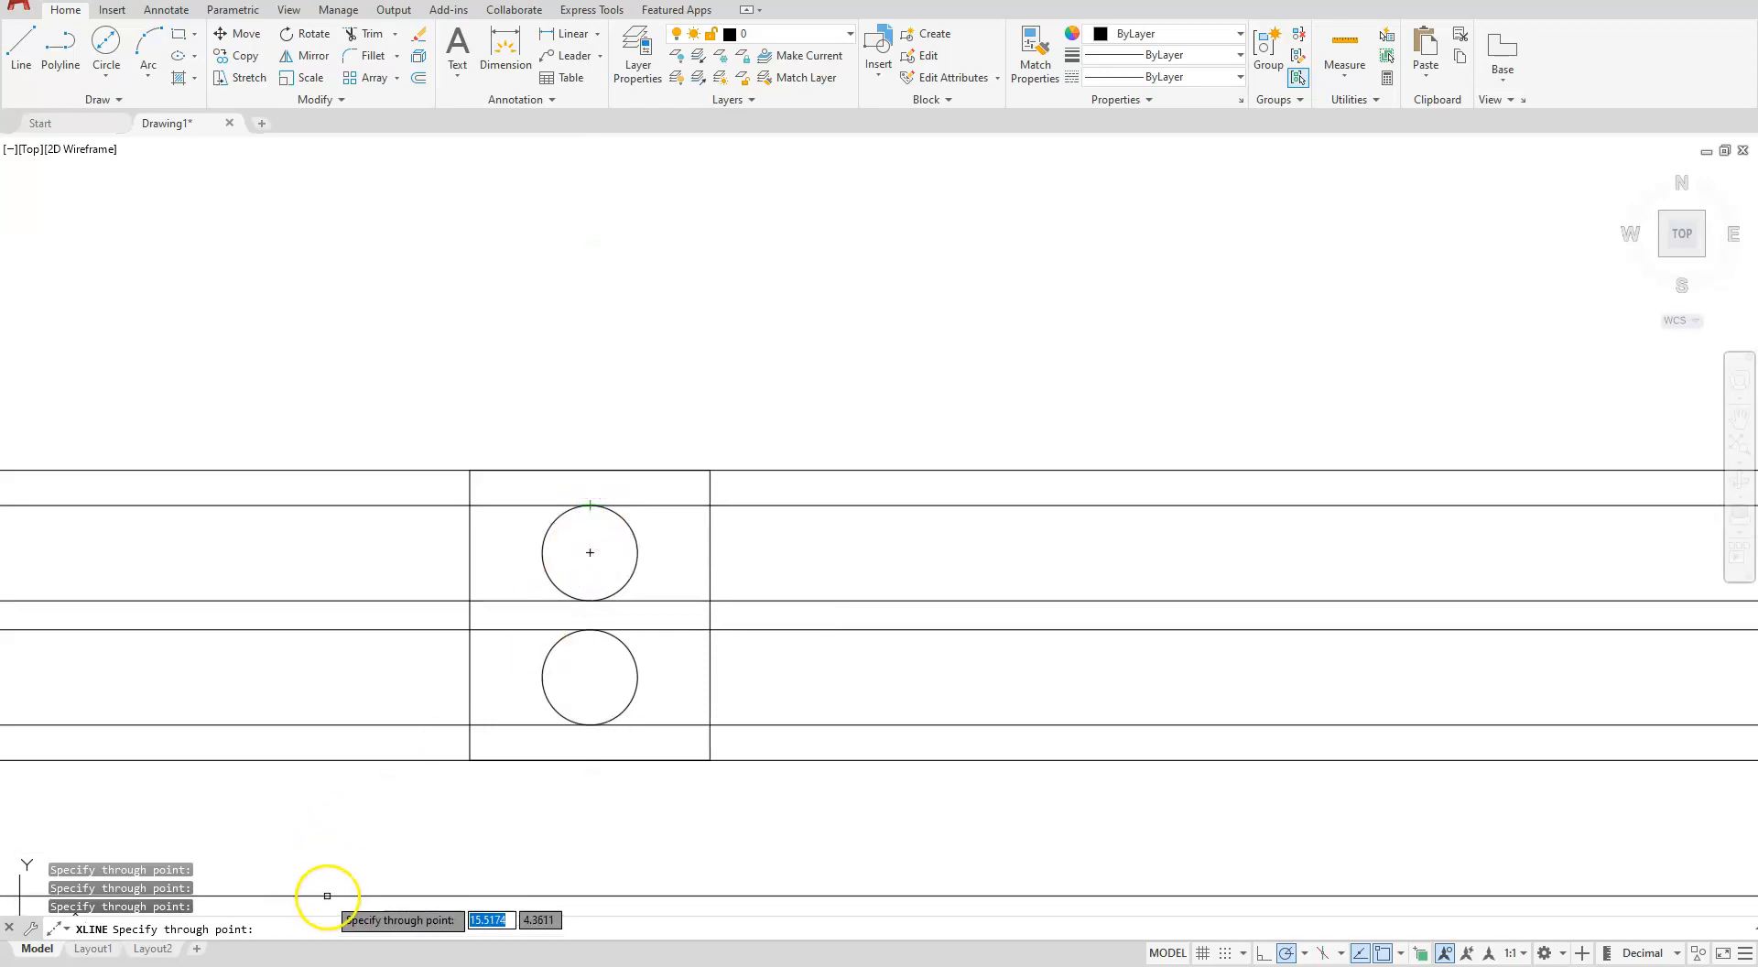
{"action": "key", "text": "Escape"}
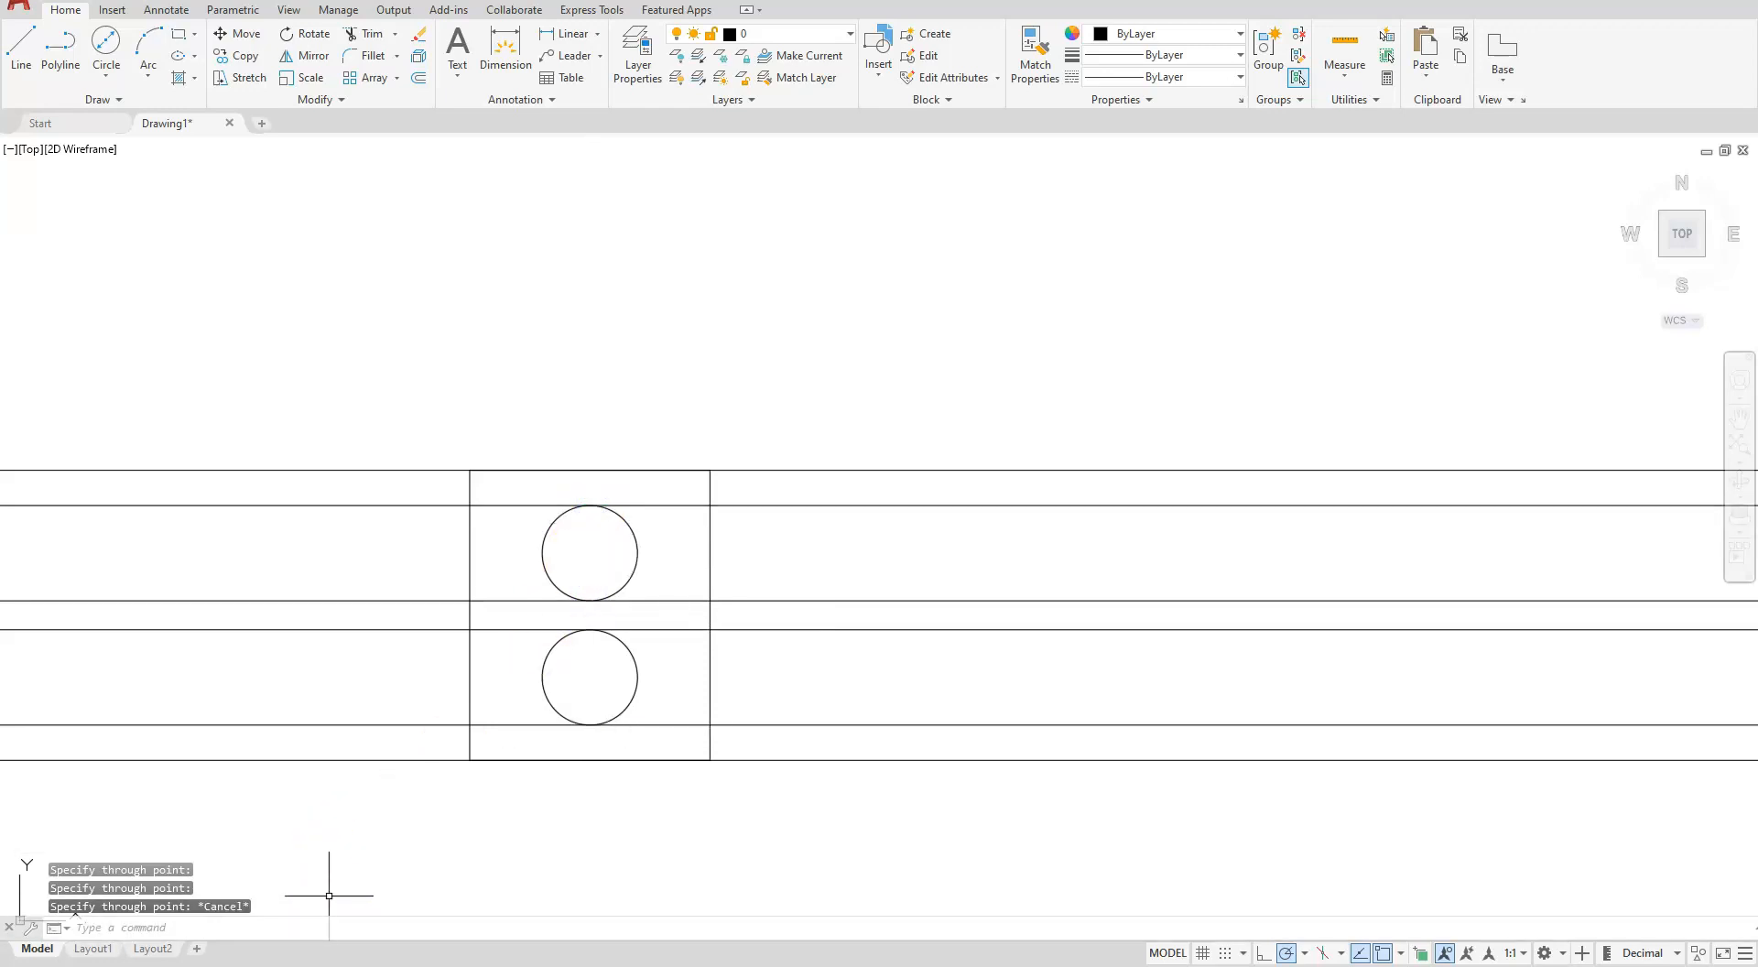
Step: Draw a vertical line with Ortho on, to the right of the front view, crossing all the horizontal construction lines
{"action": "left_click", "coordinate": [27, 44]}
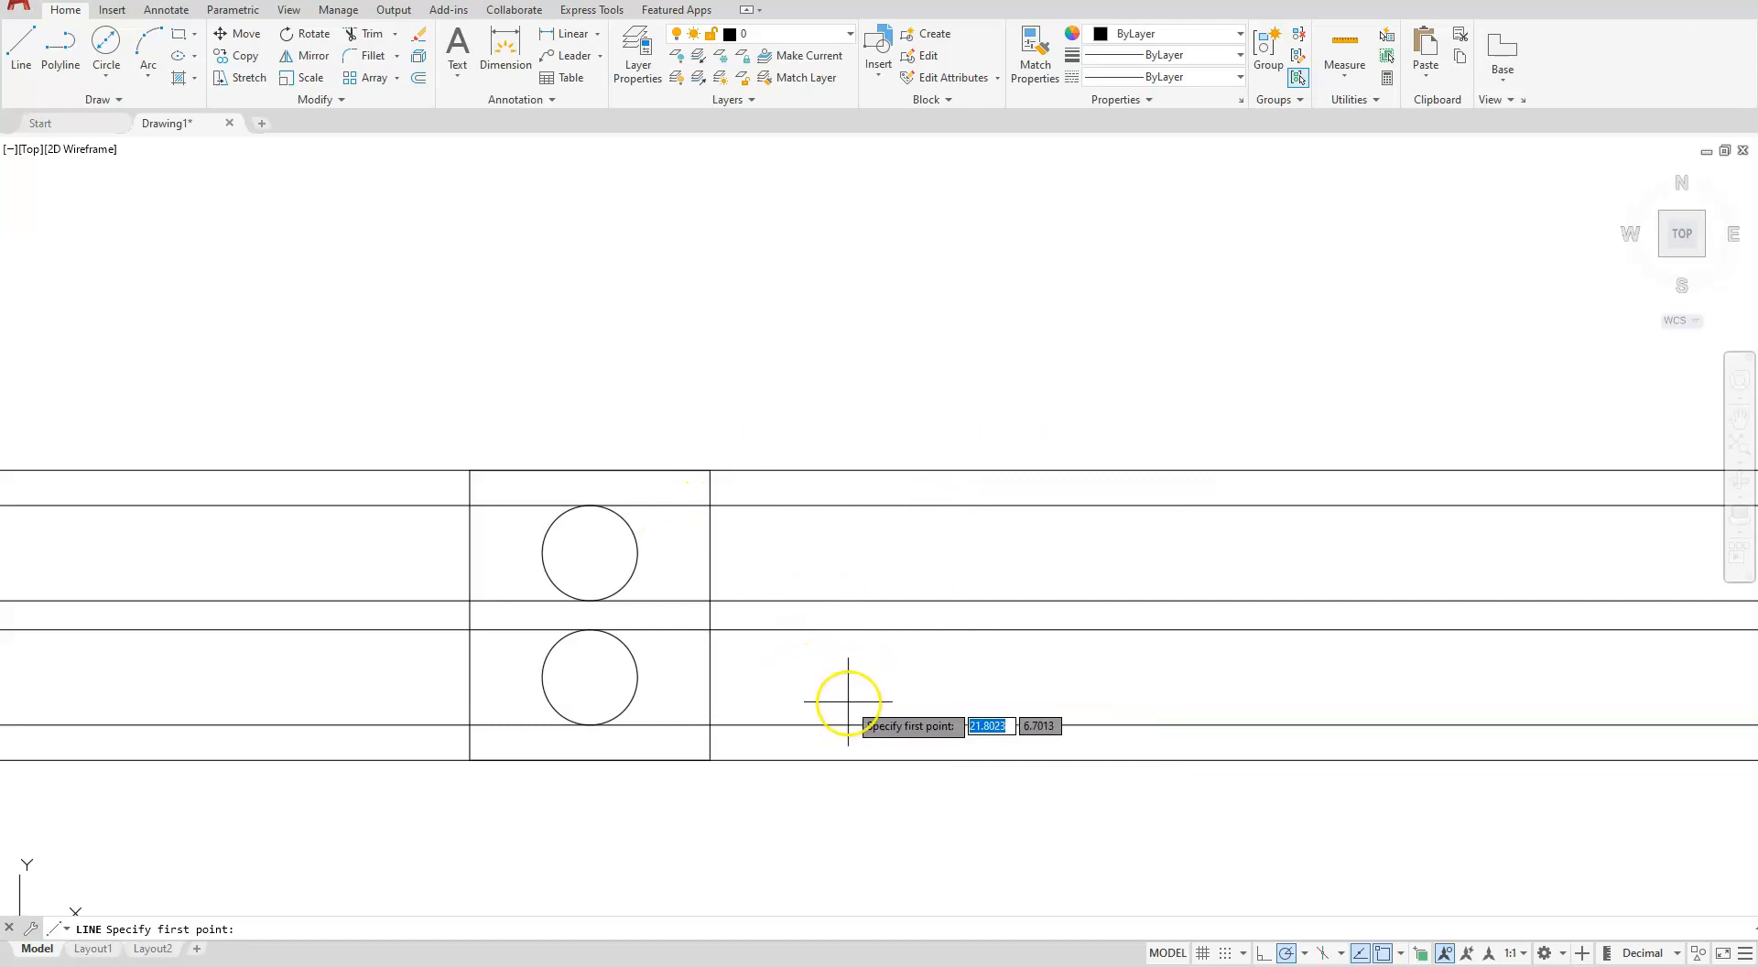
{"action": "left_click", "coordinate": [1023, 771]}
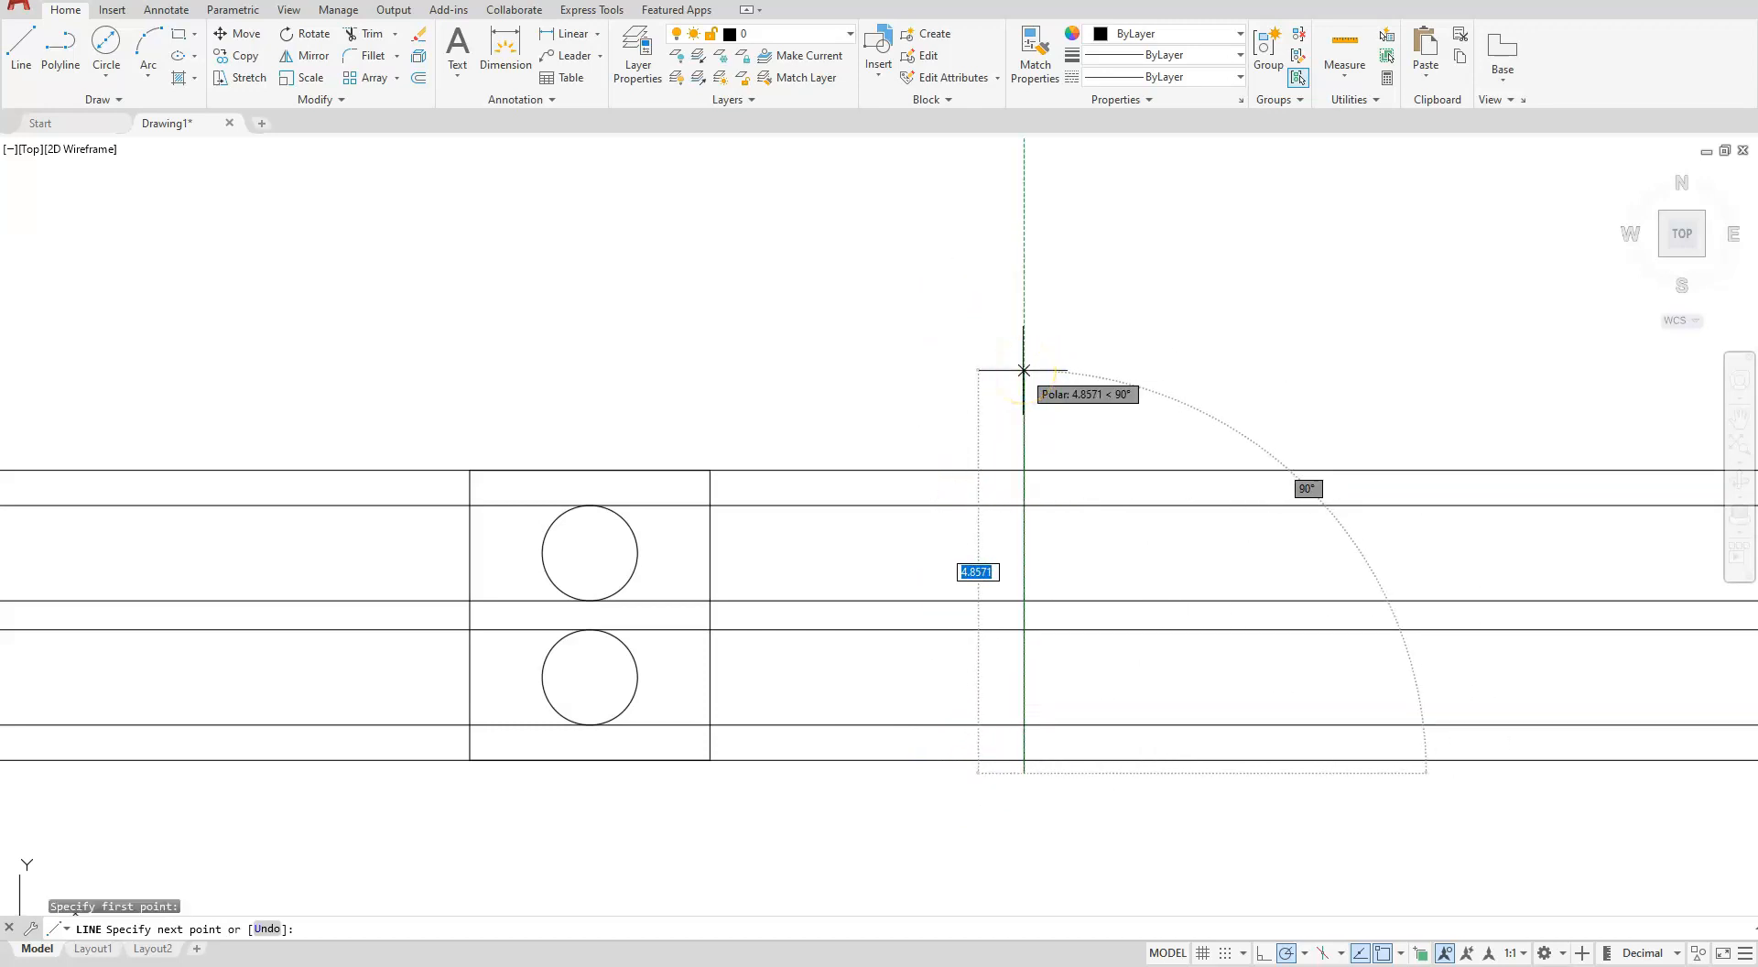
{"action": "left_click", "coordinate": [1261, 953]}
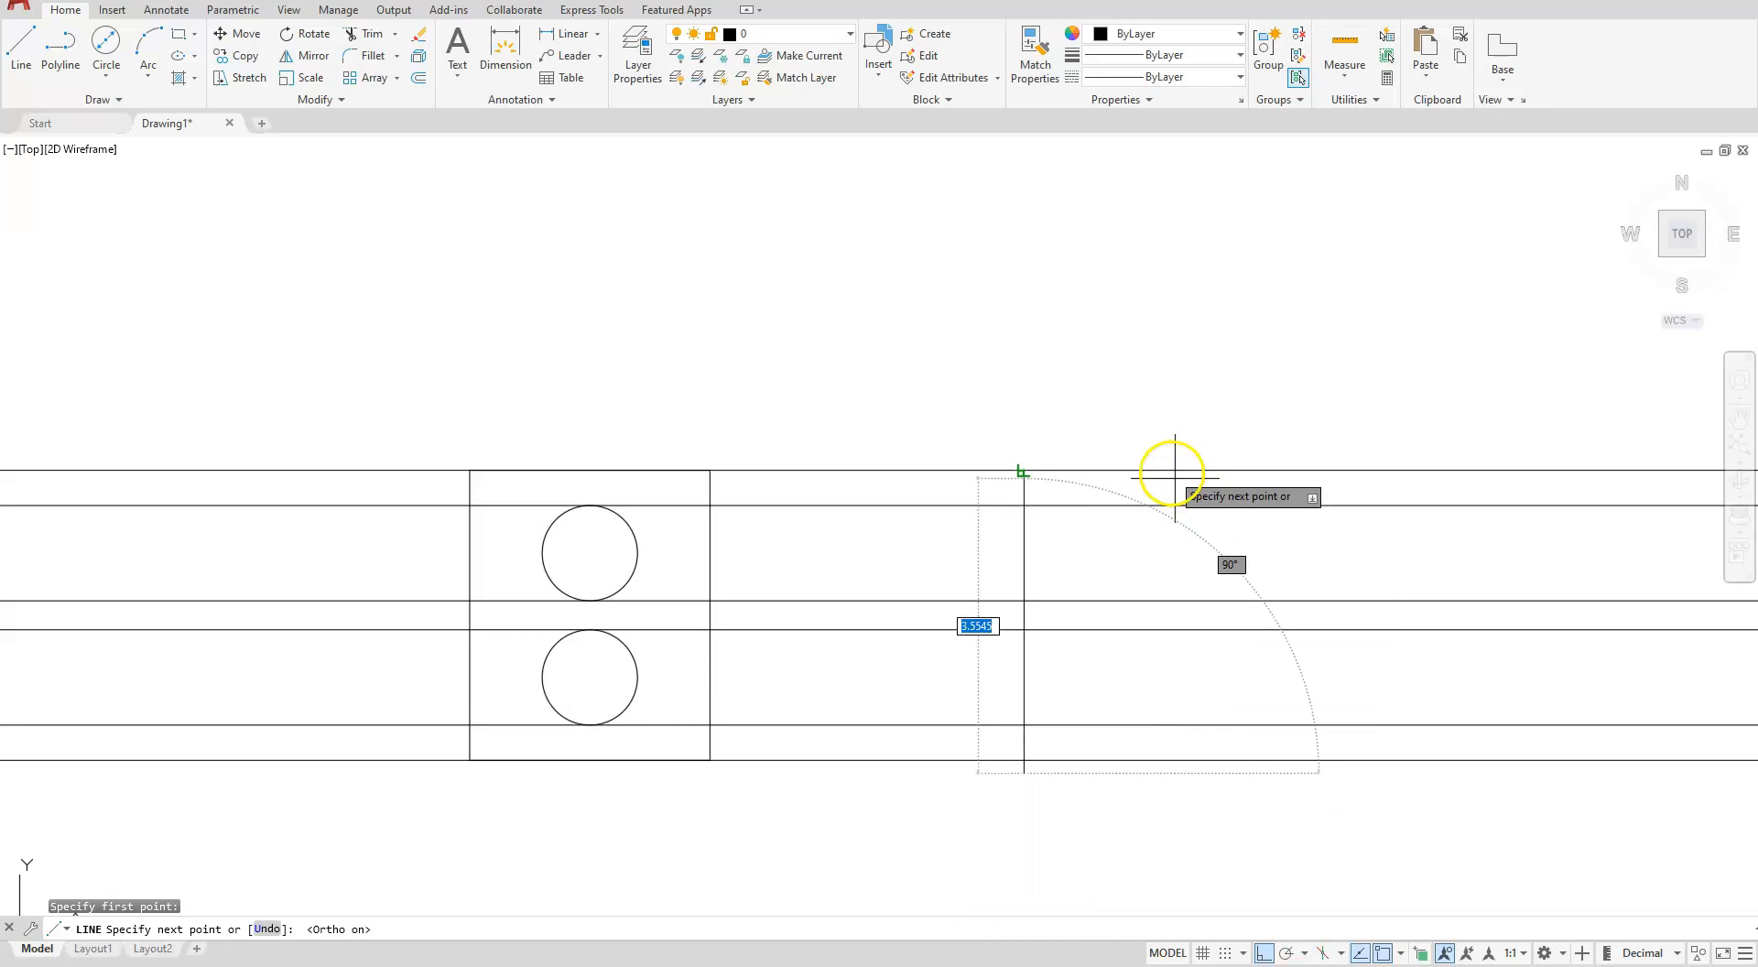
{"action": "left_click", "coordinate": [1118, 420]}
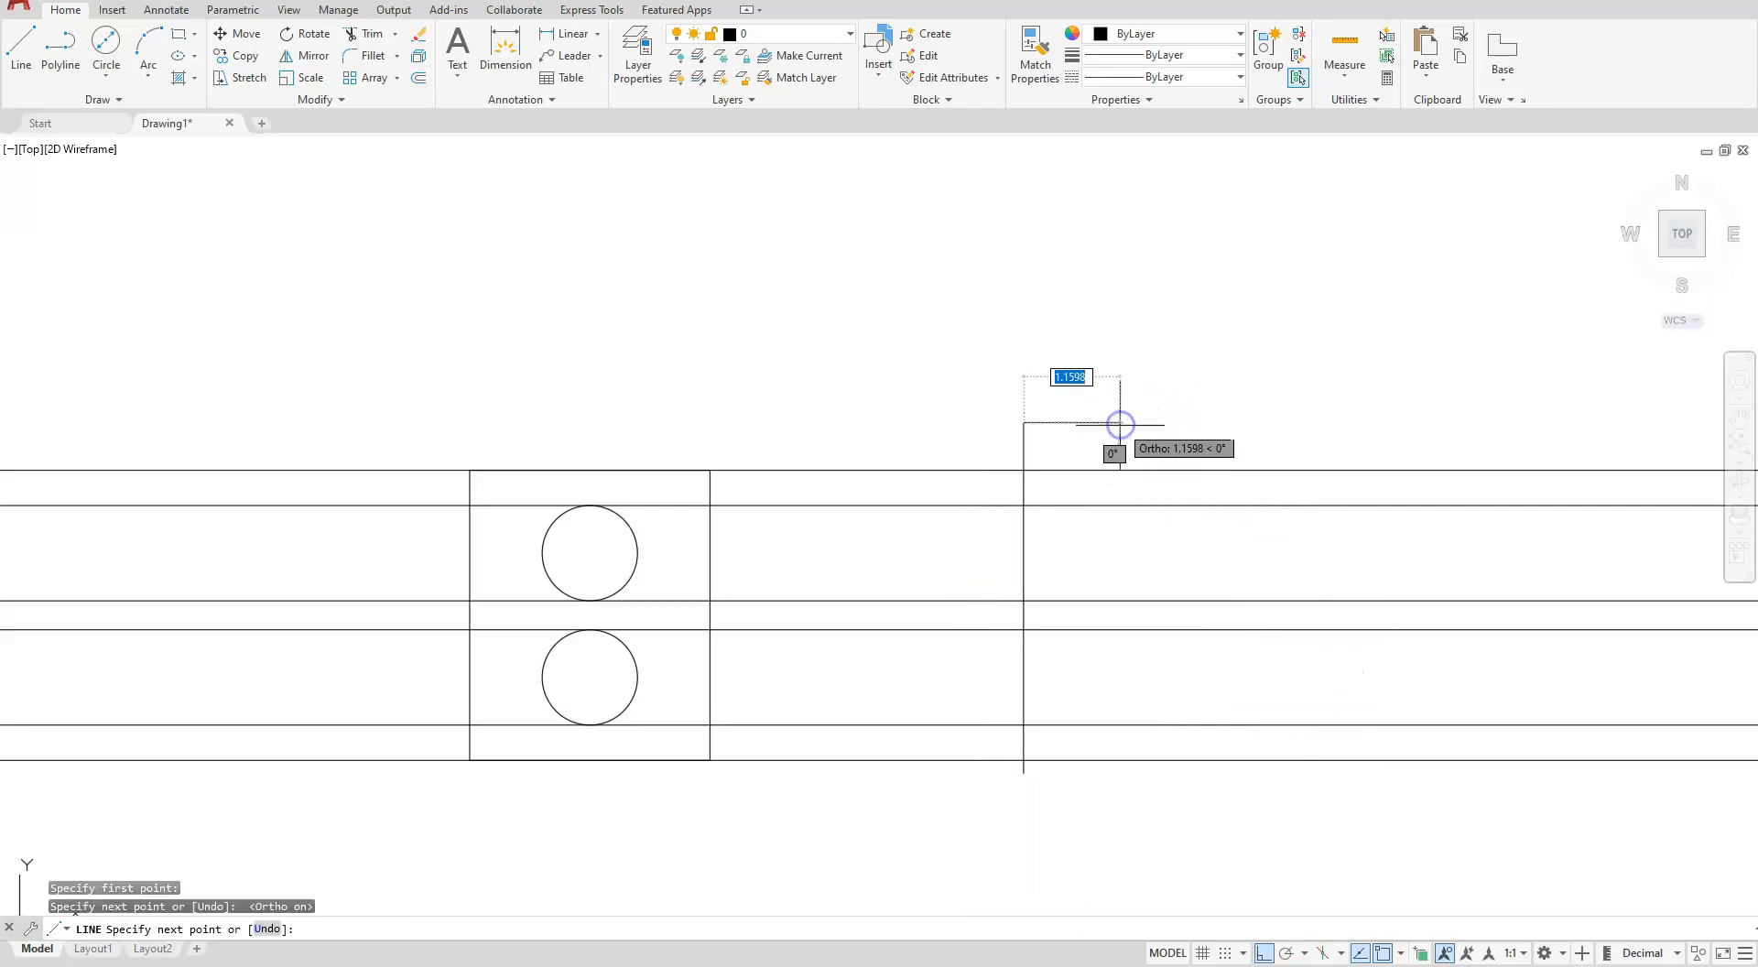
{"action": "key", "text": "Escape"}
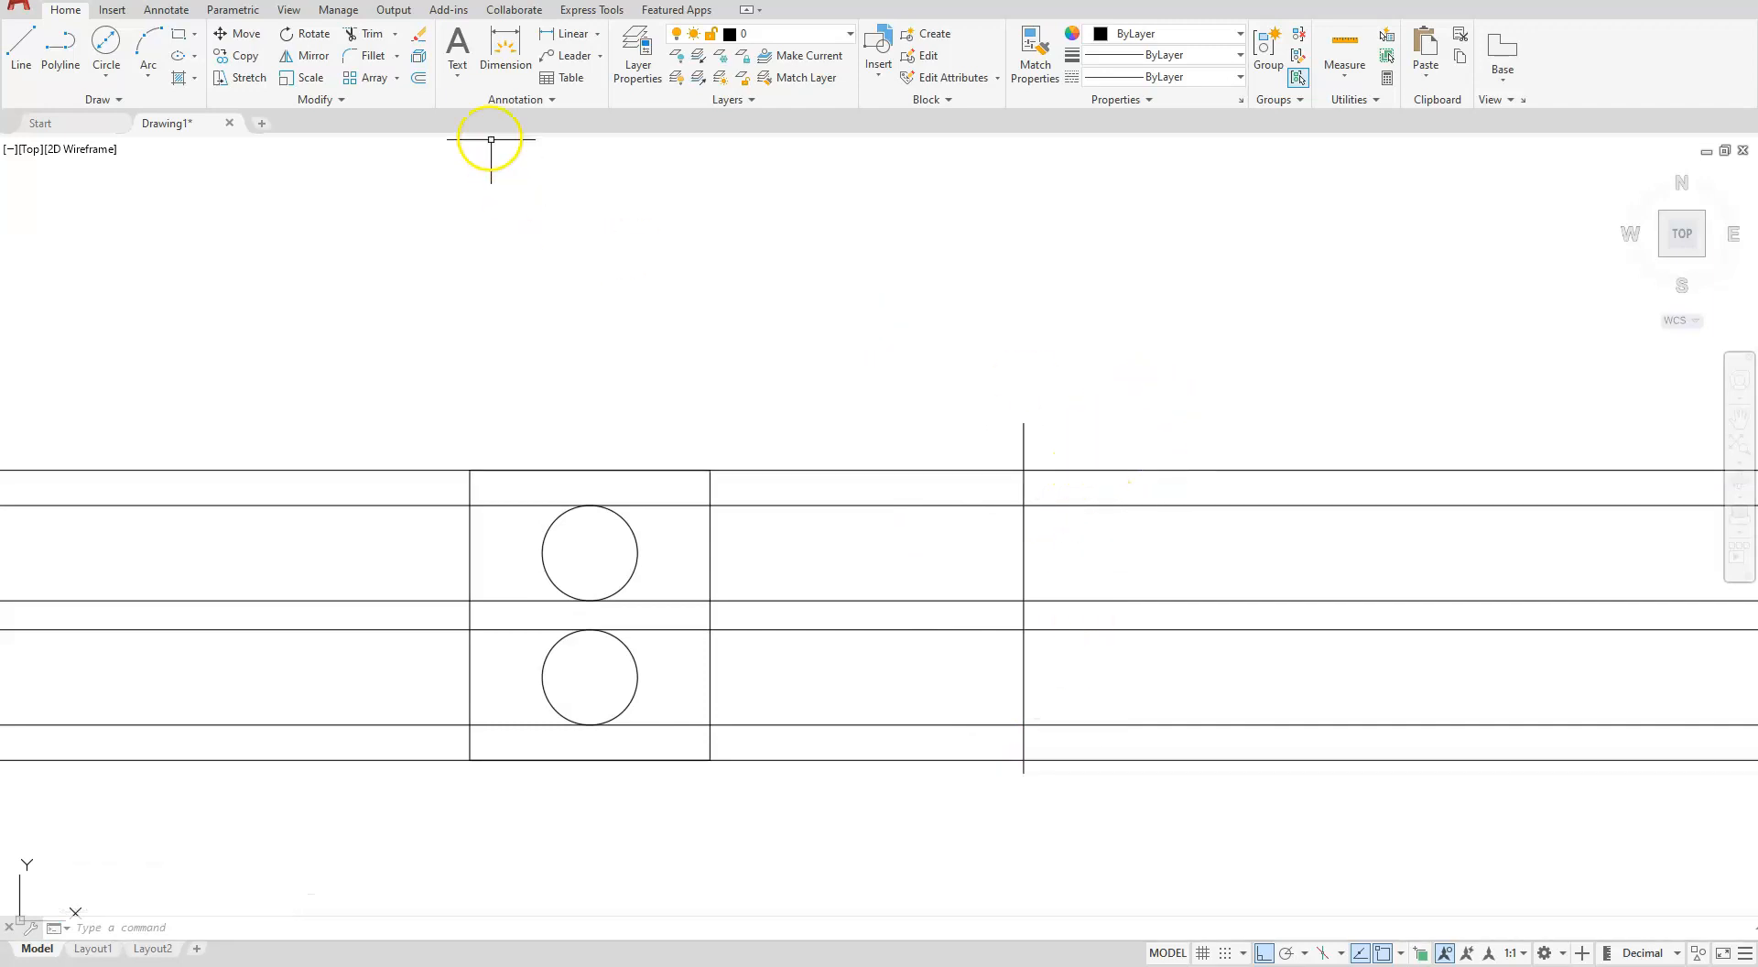
Step: Offset the vertical line 0.55 to the right to form the plate thickness in the side view
{"action": "left_click", "coordinate": [419, 81]}
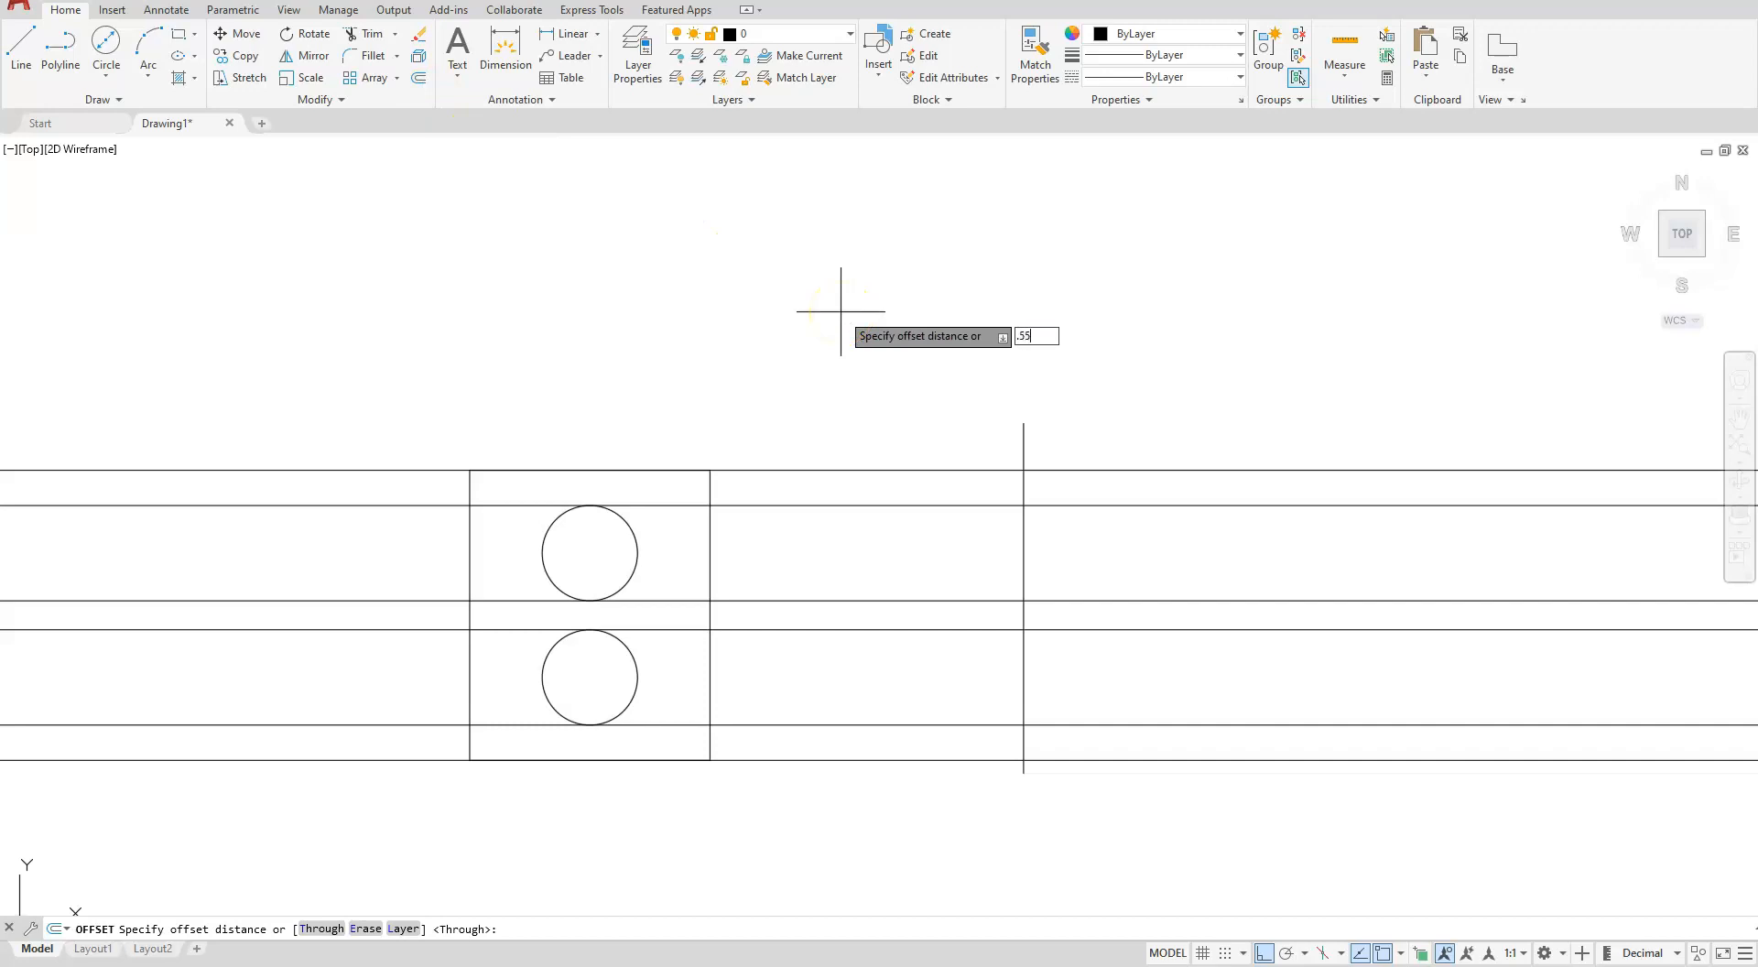
{"action": "key", "text": "Return"}
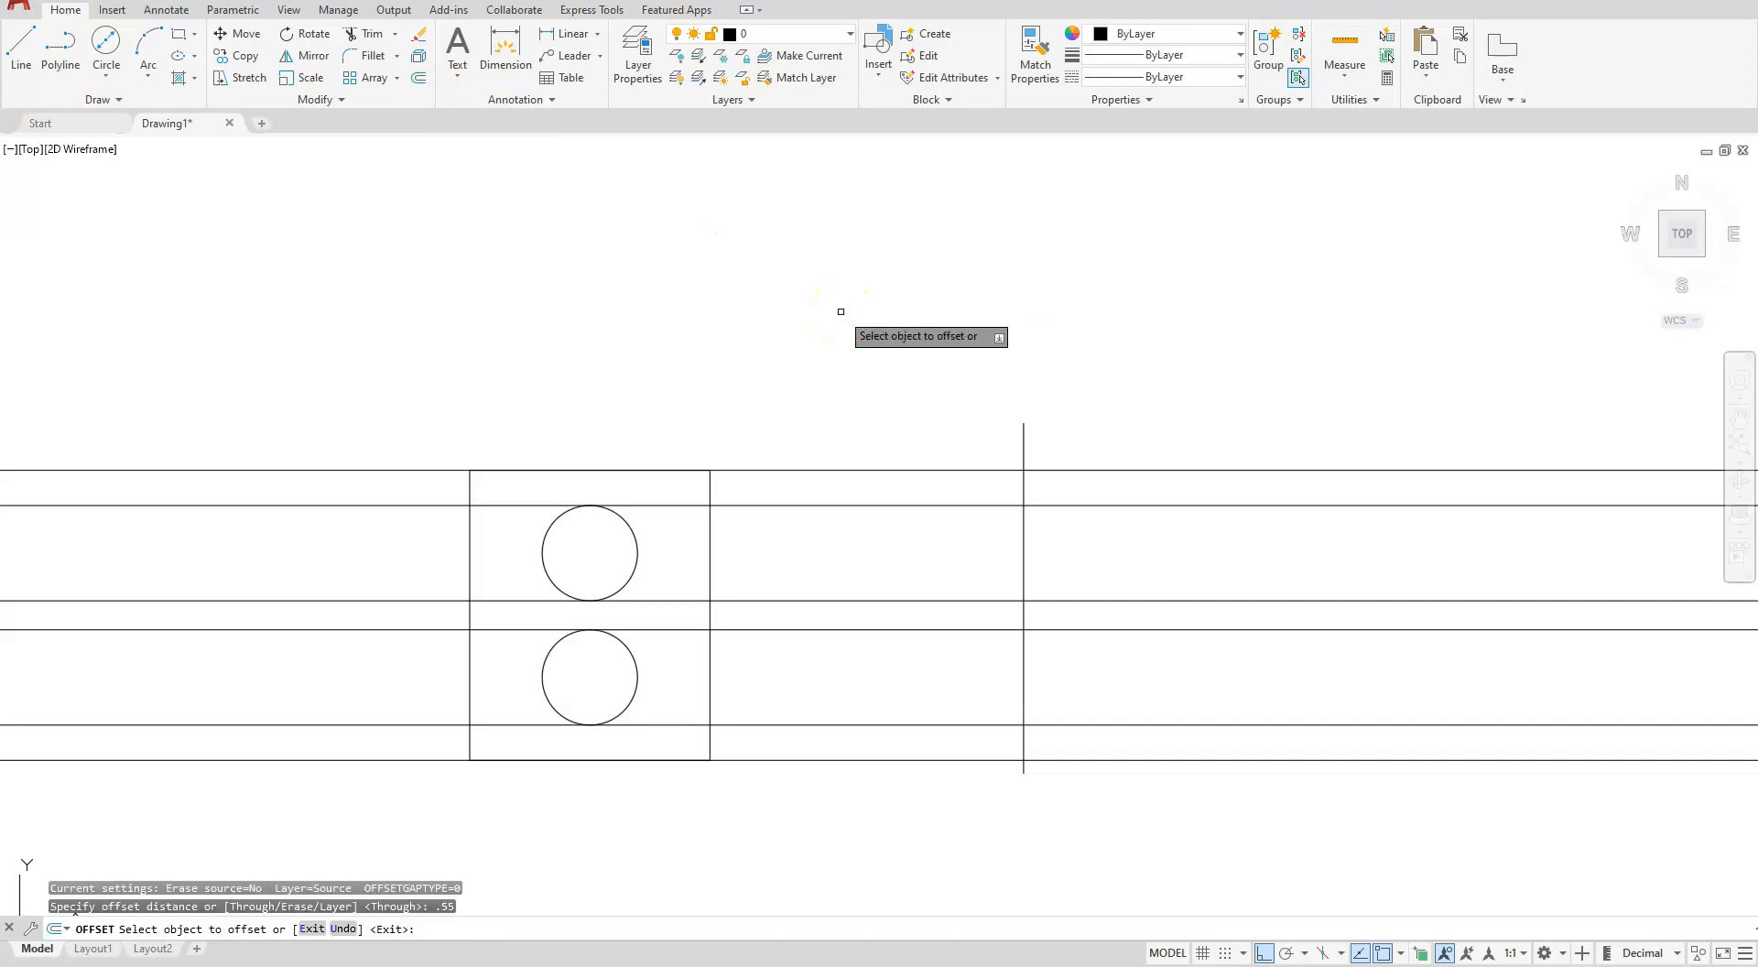
{"action": "left_click", "coordinate": [1024, 443]}
{"action": "left_click", "coordinate": [1287, 381]}
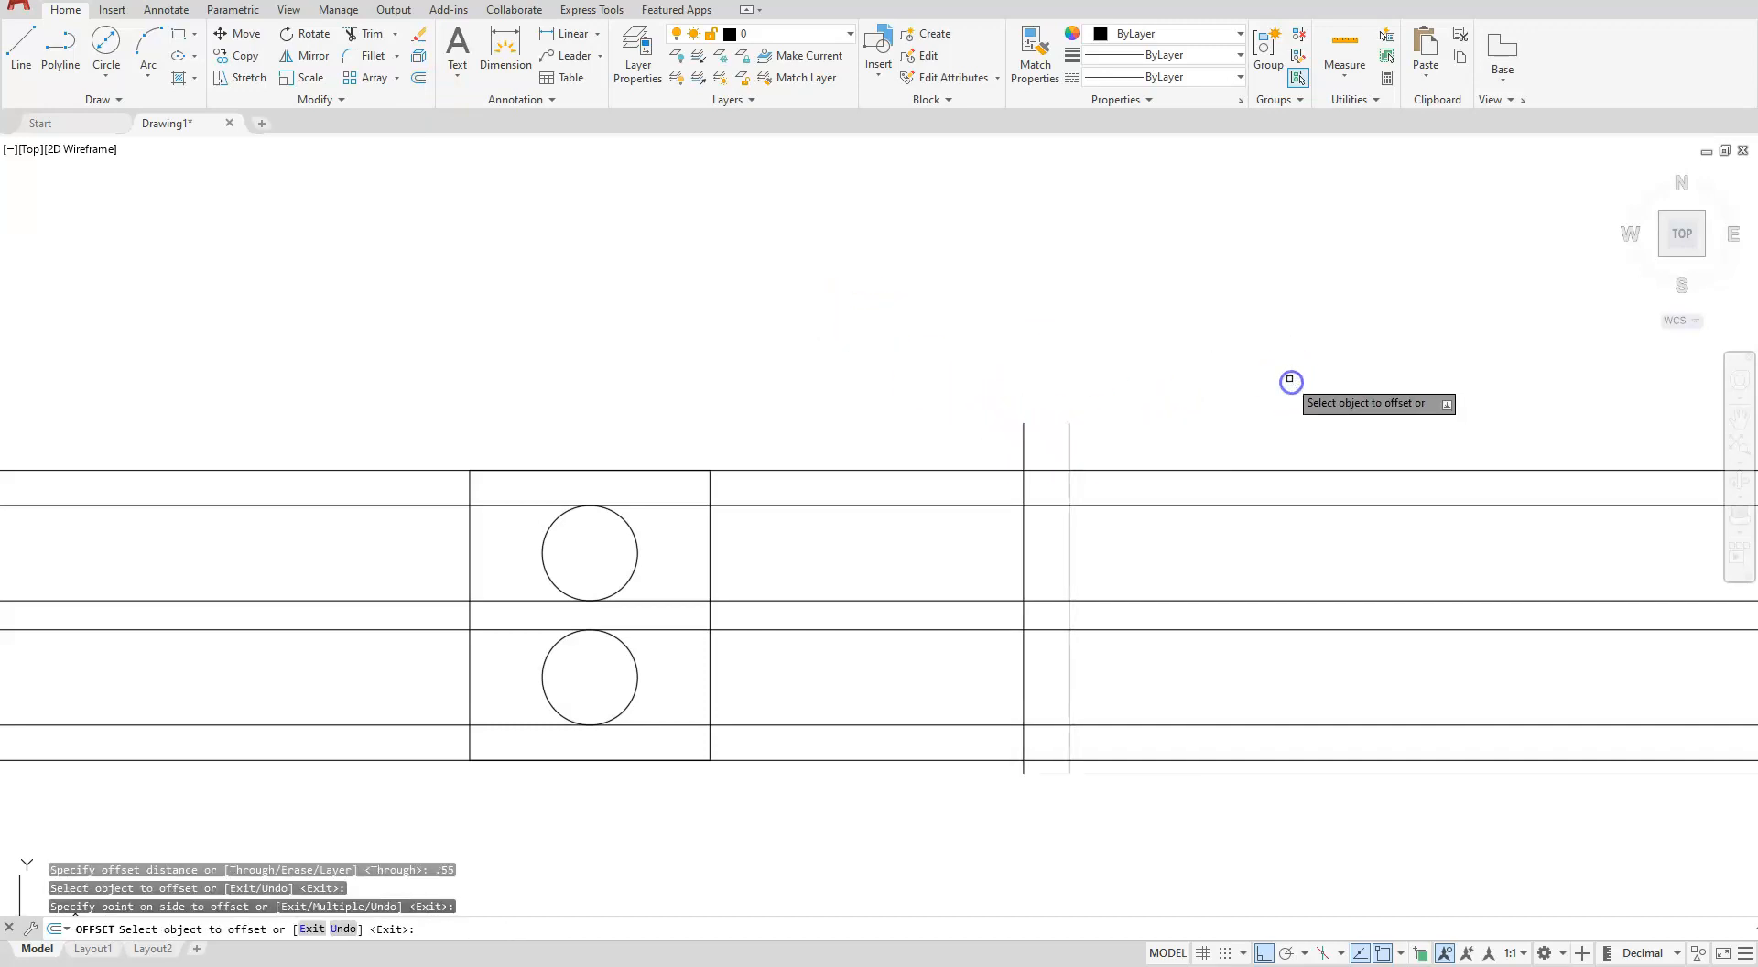
{"action": "key", "text": "Escape"}
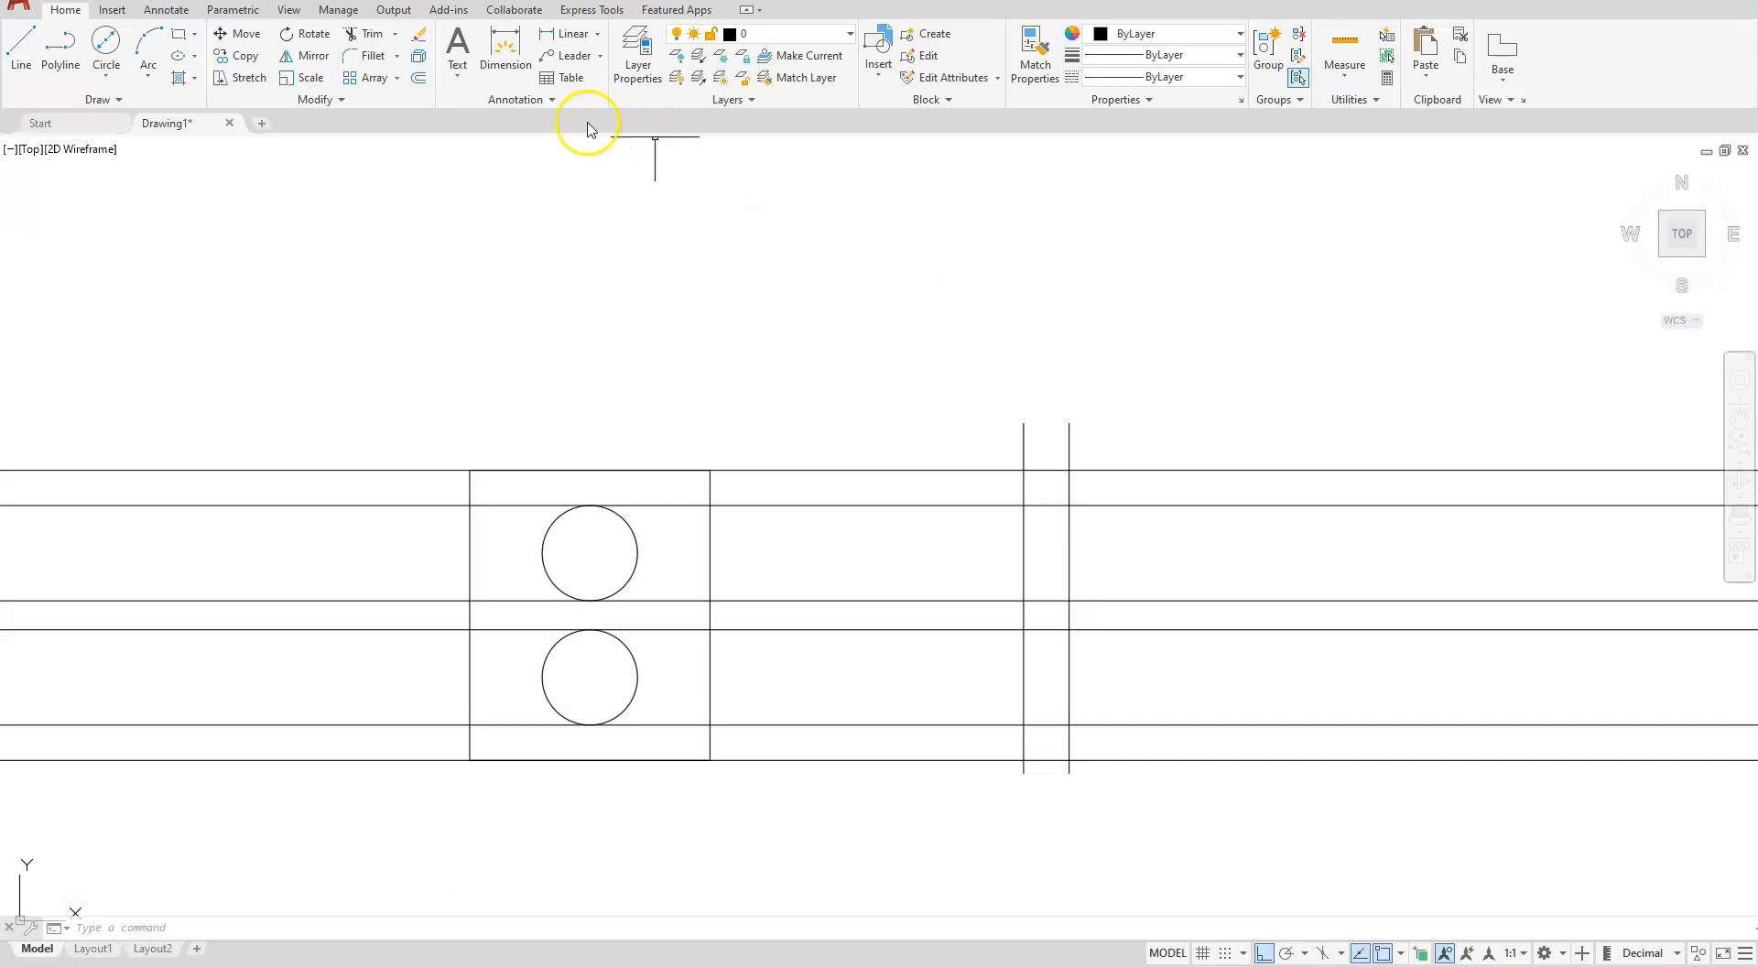
Step: Offset the left plate line 0.75 to the left and the right plate line 0.75 to the right
{"action": "left_click", "coordinate": [419, 84]}
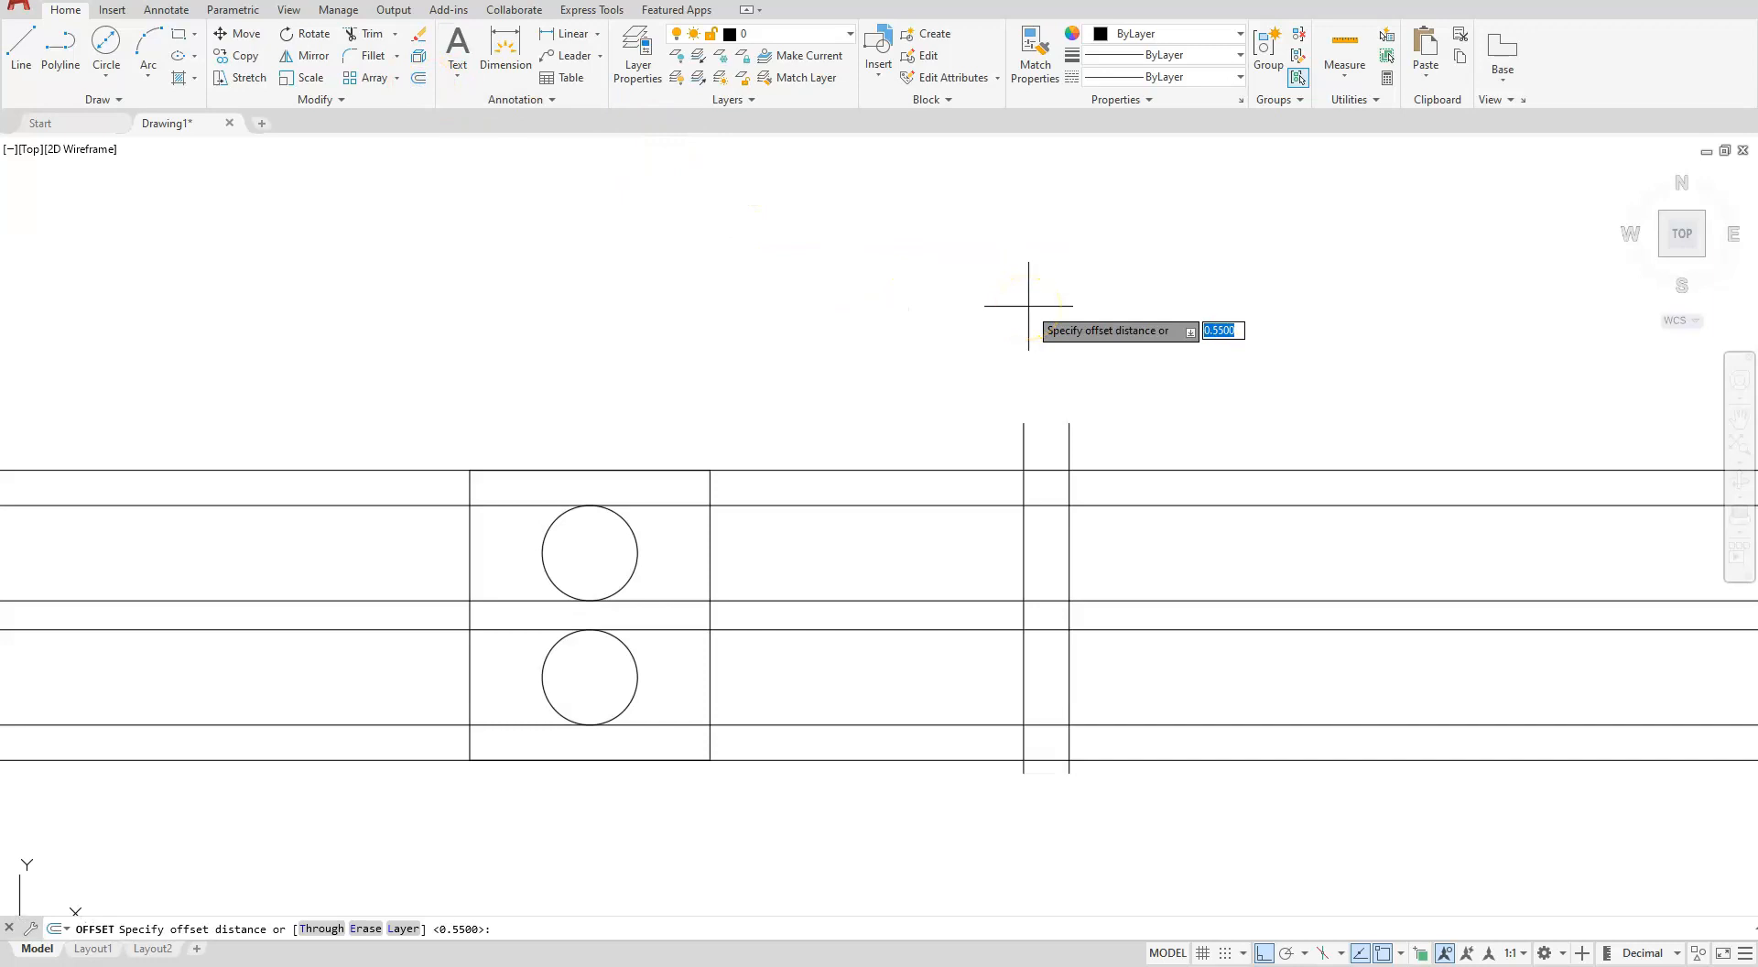
{"action": "key", "text": "Return"}
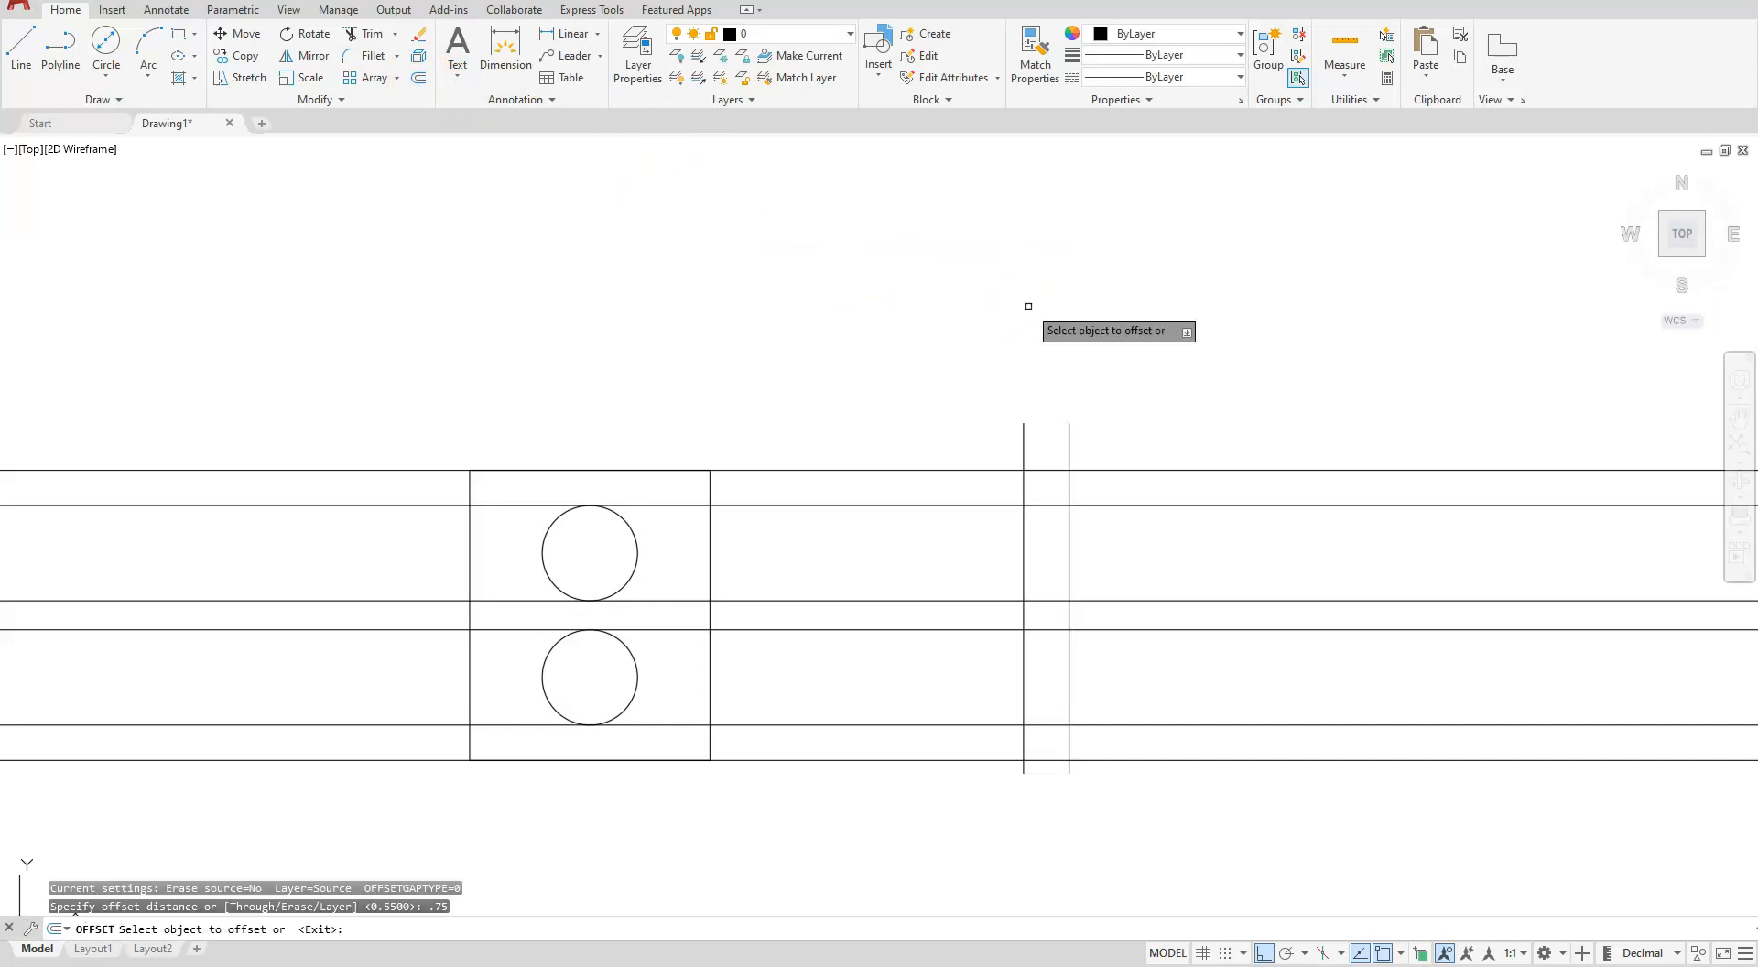
{"action": "left_click", "coordinate": [1024, 447]}
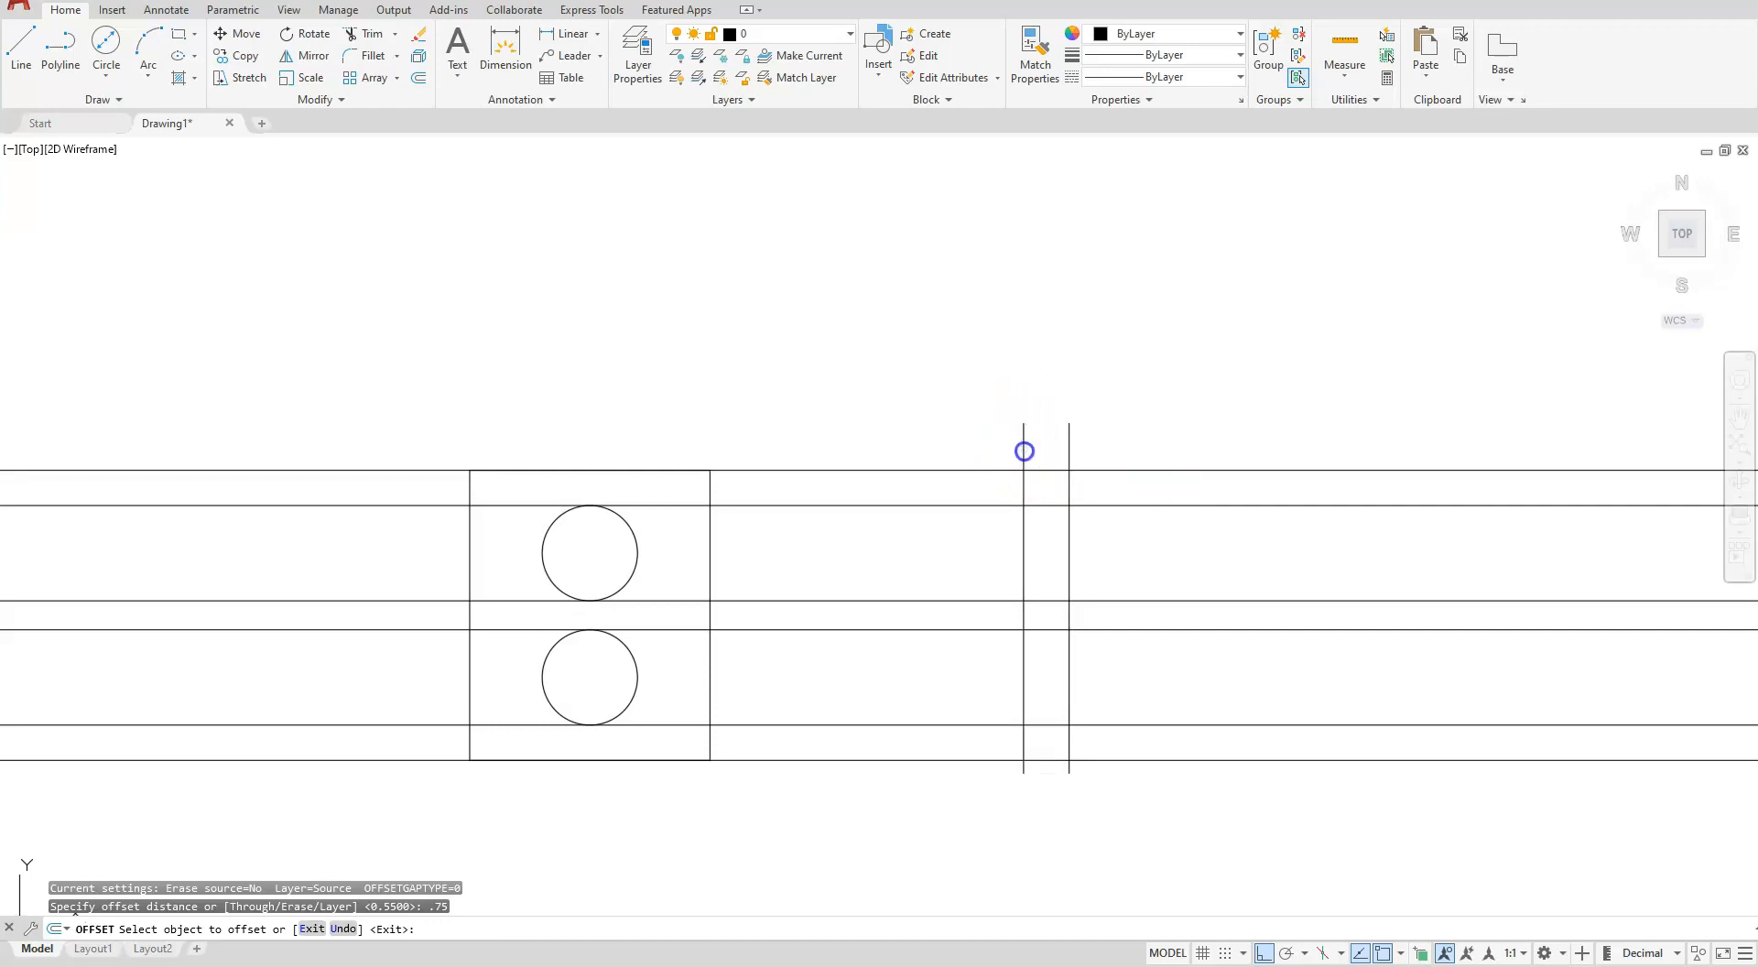
{"action": "left_click", "coordinate": [865, 394]}
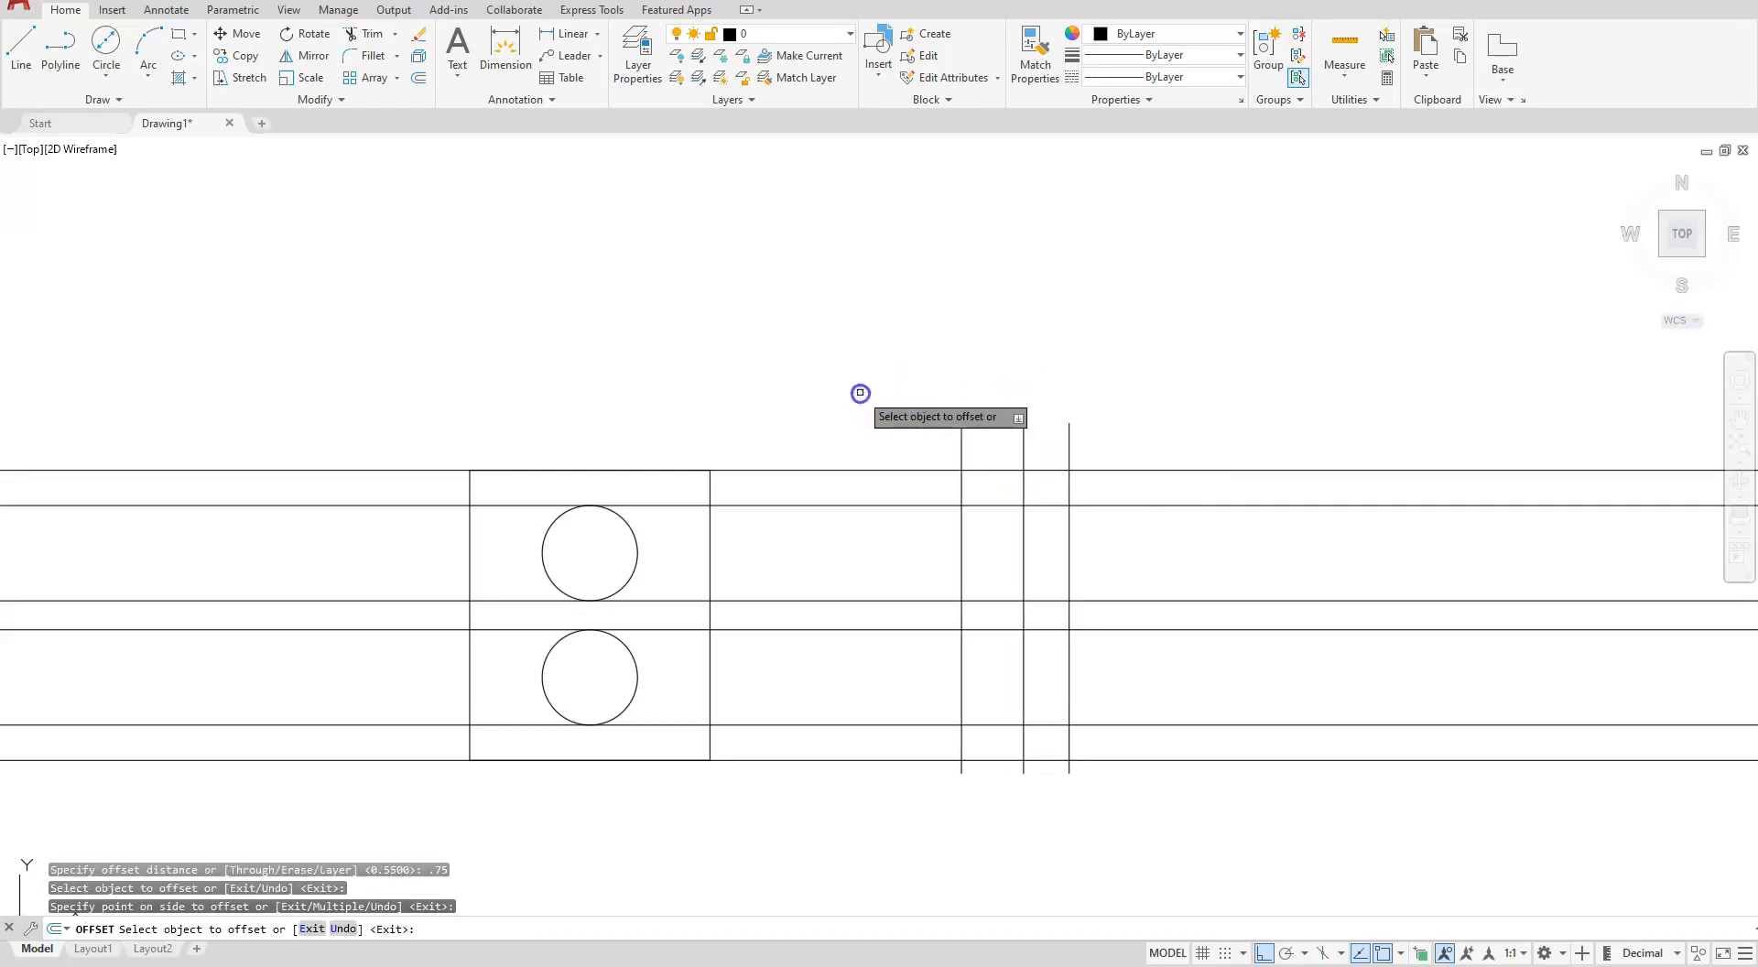
{"action": "left_click", "coordinate": [1067, 432]}
{"action": "left_click", "coordinate": [1266, 393]}
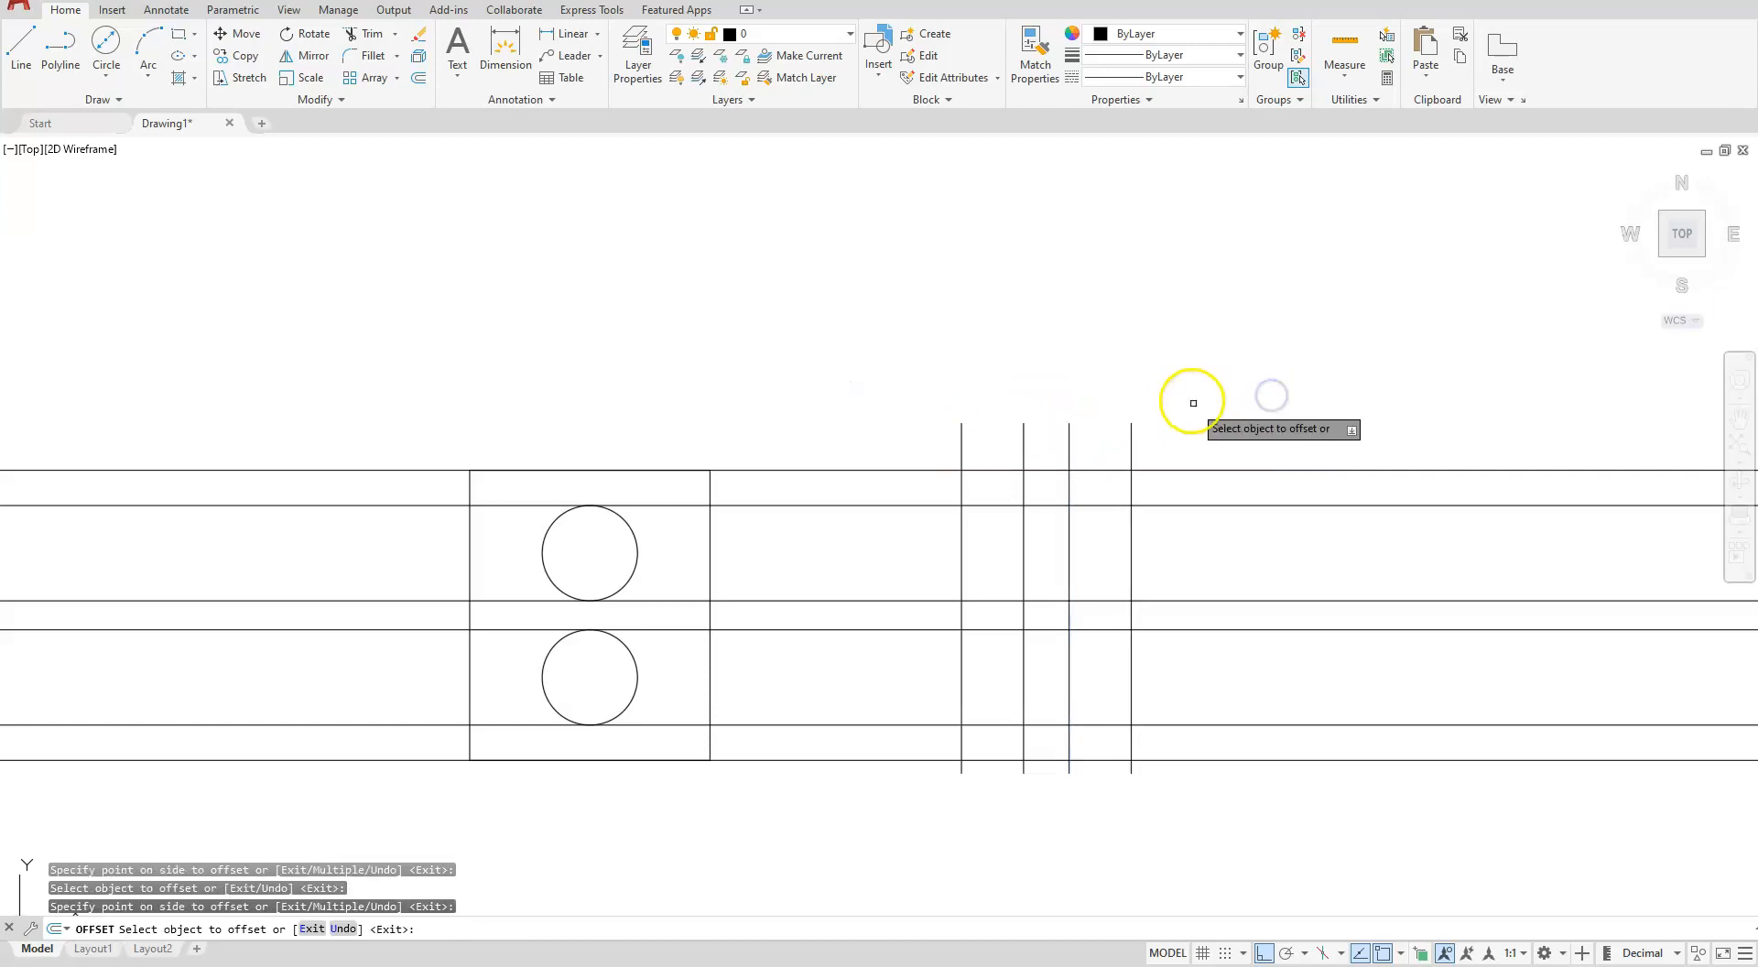
{"action": "key", "text": "Escape"}
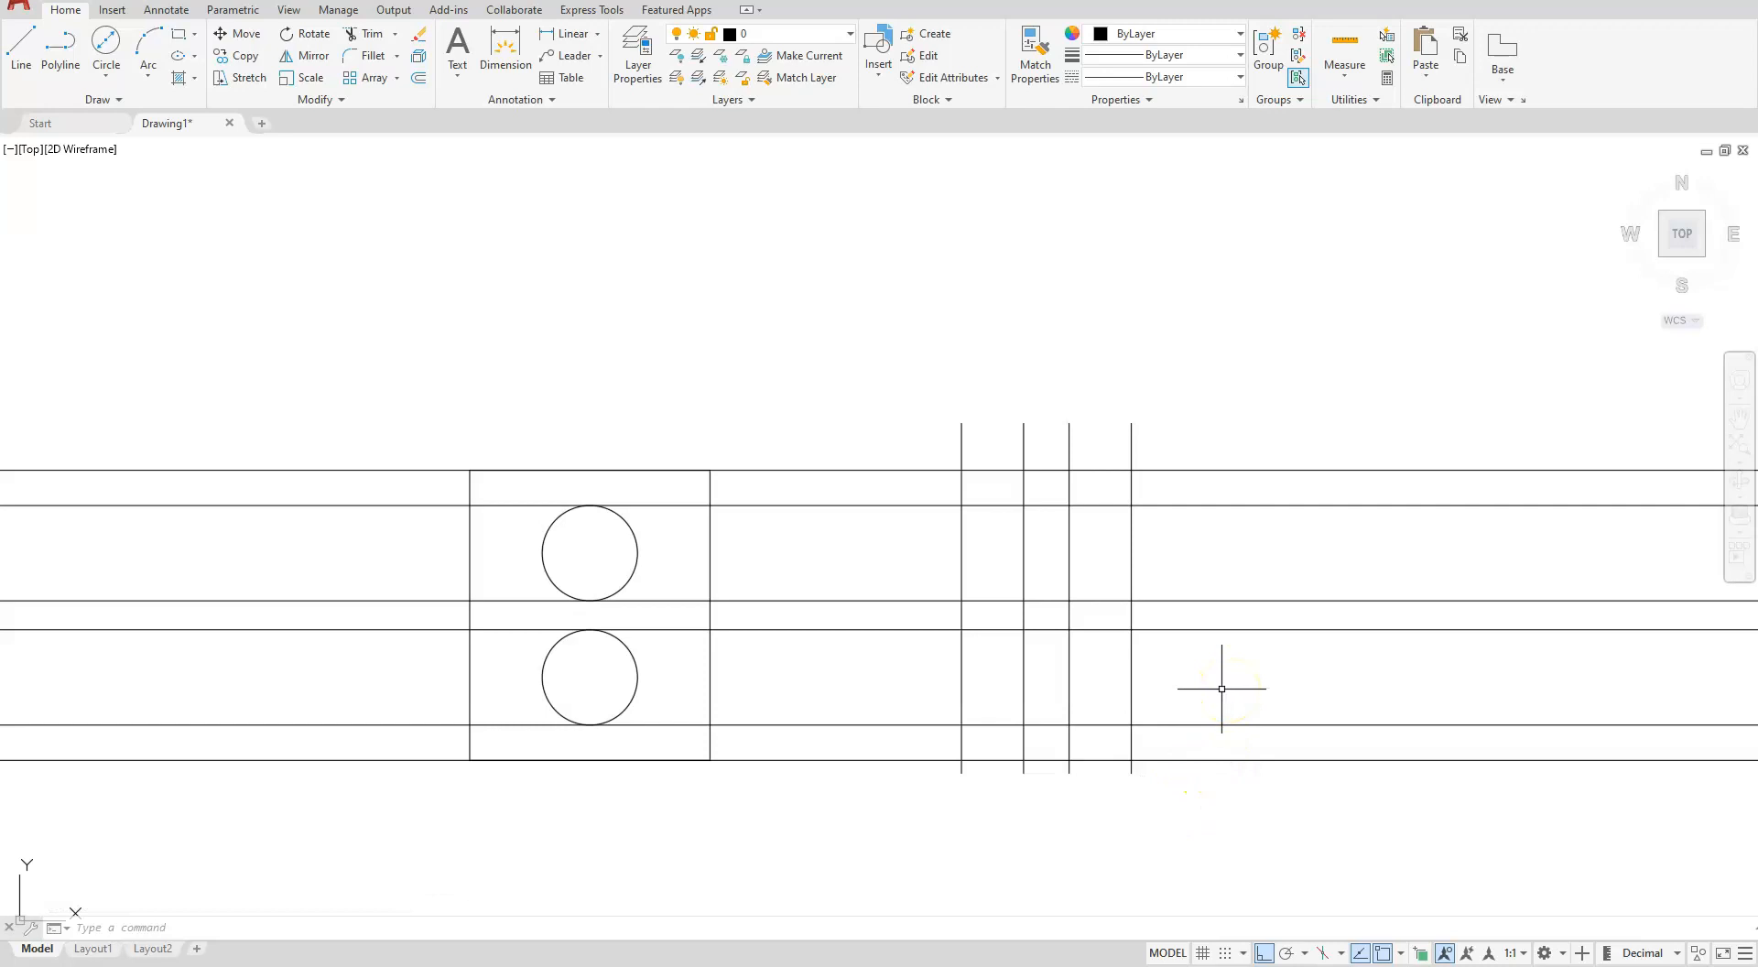
Step: Use EXTRIM to cut the horizontal construction lines outside the rightmost and leftmost vertical lines of the side view
{"action": "type", "text": "trim"}
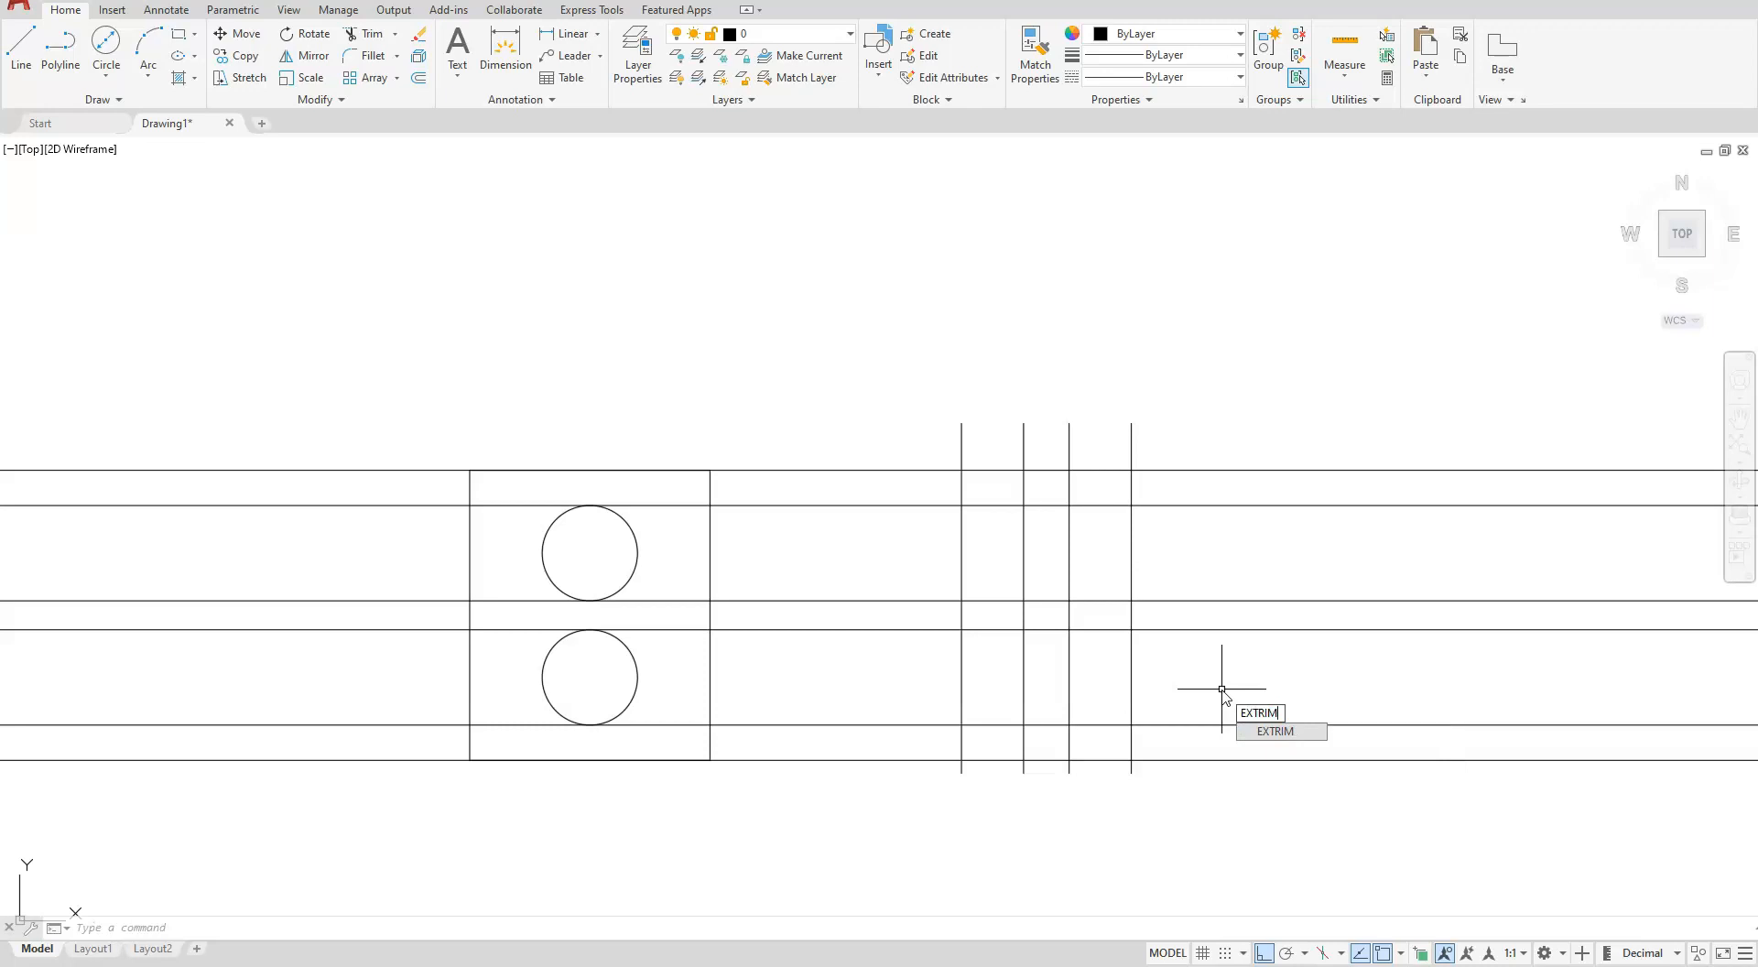
{"action": "key", "text": "Return"}
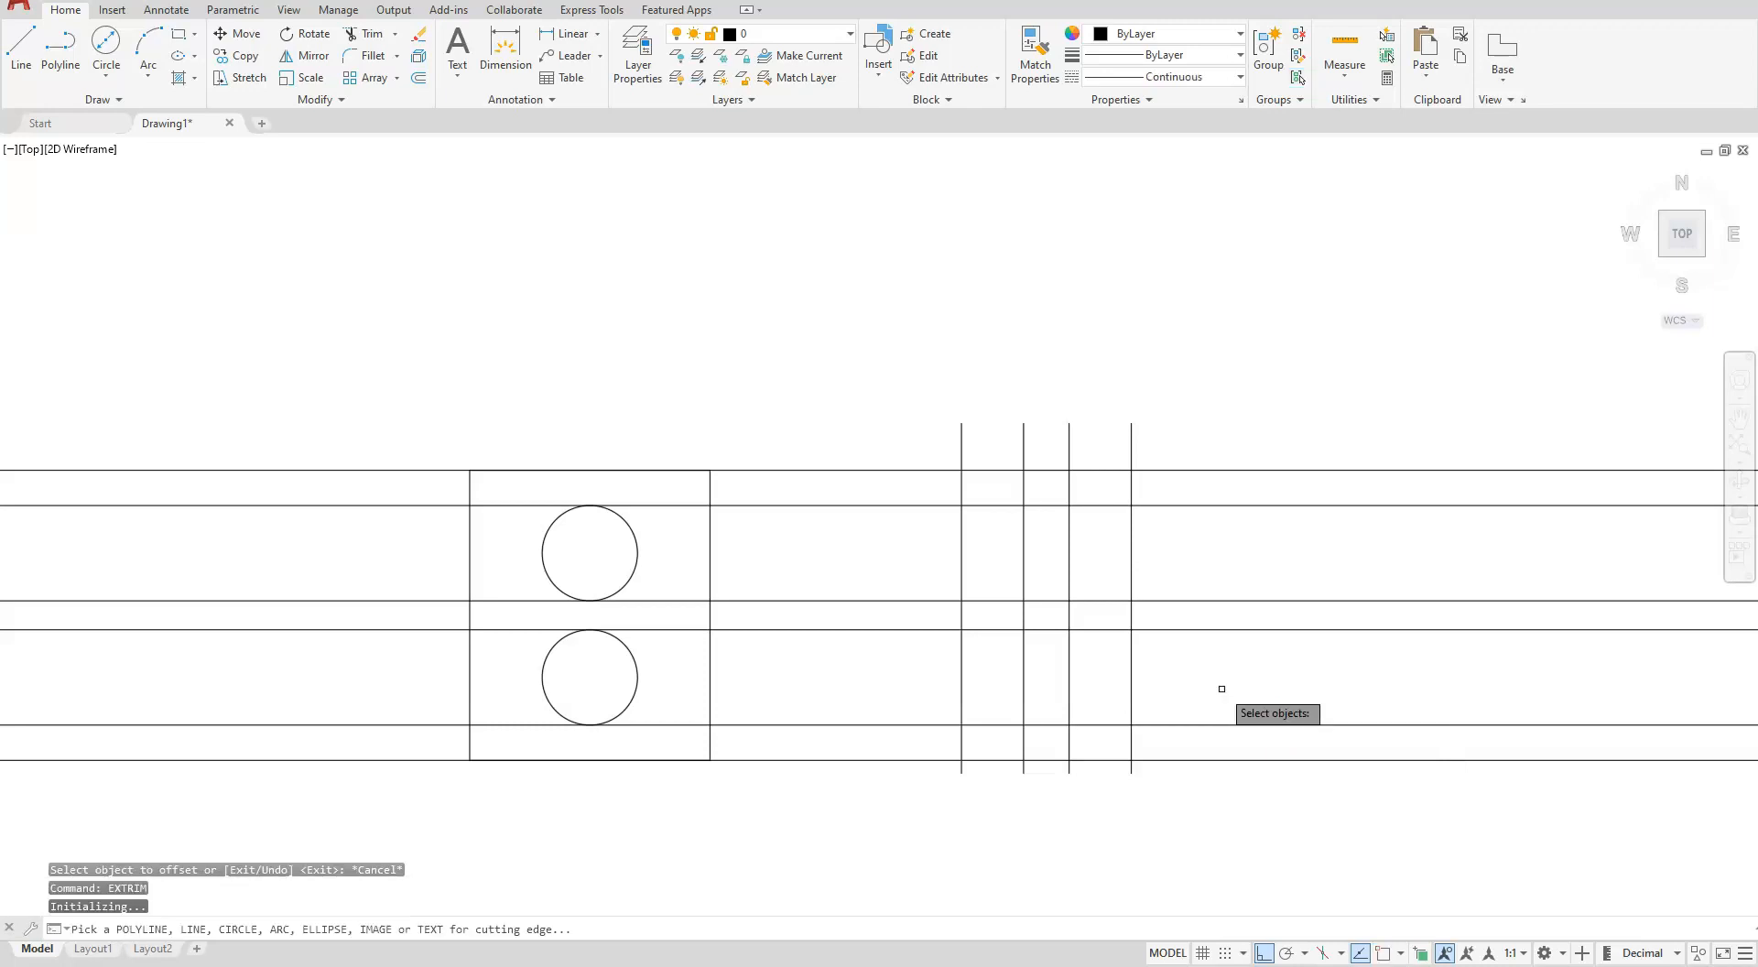
{"action": "left_click", "coordinate": [1132, 556]}
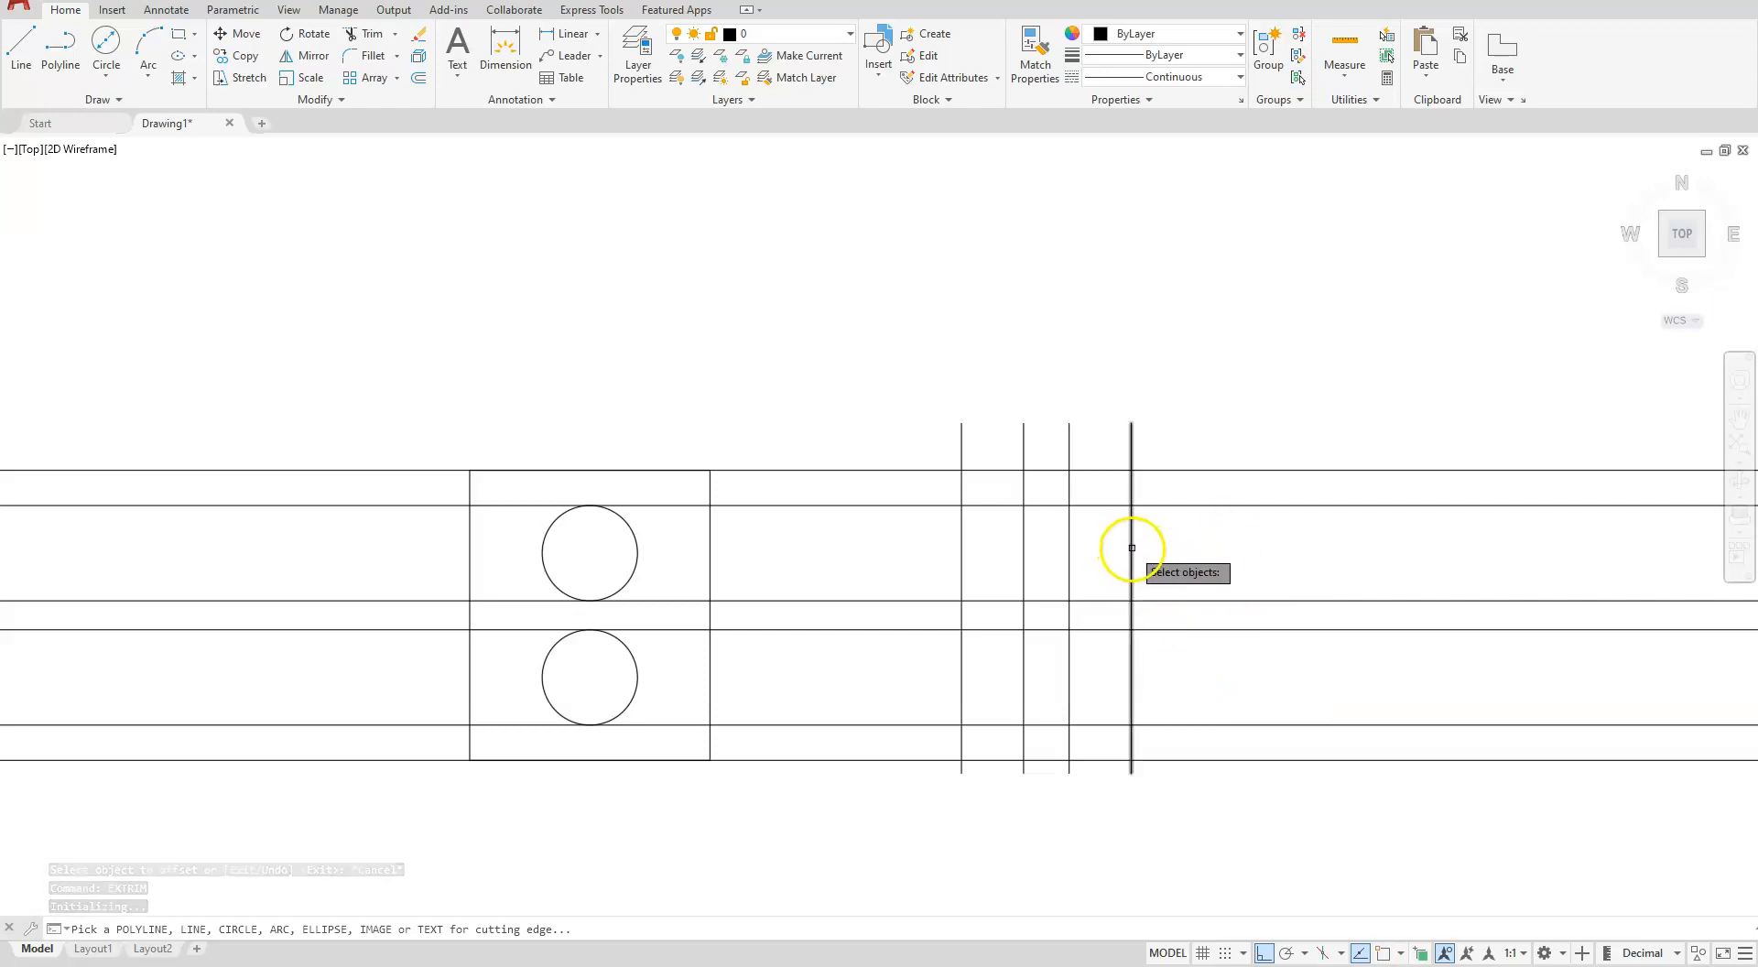
{"action": "left_click", "coordinate": [1131, 547]}
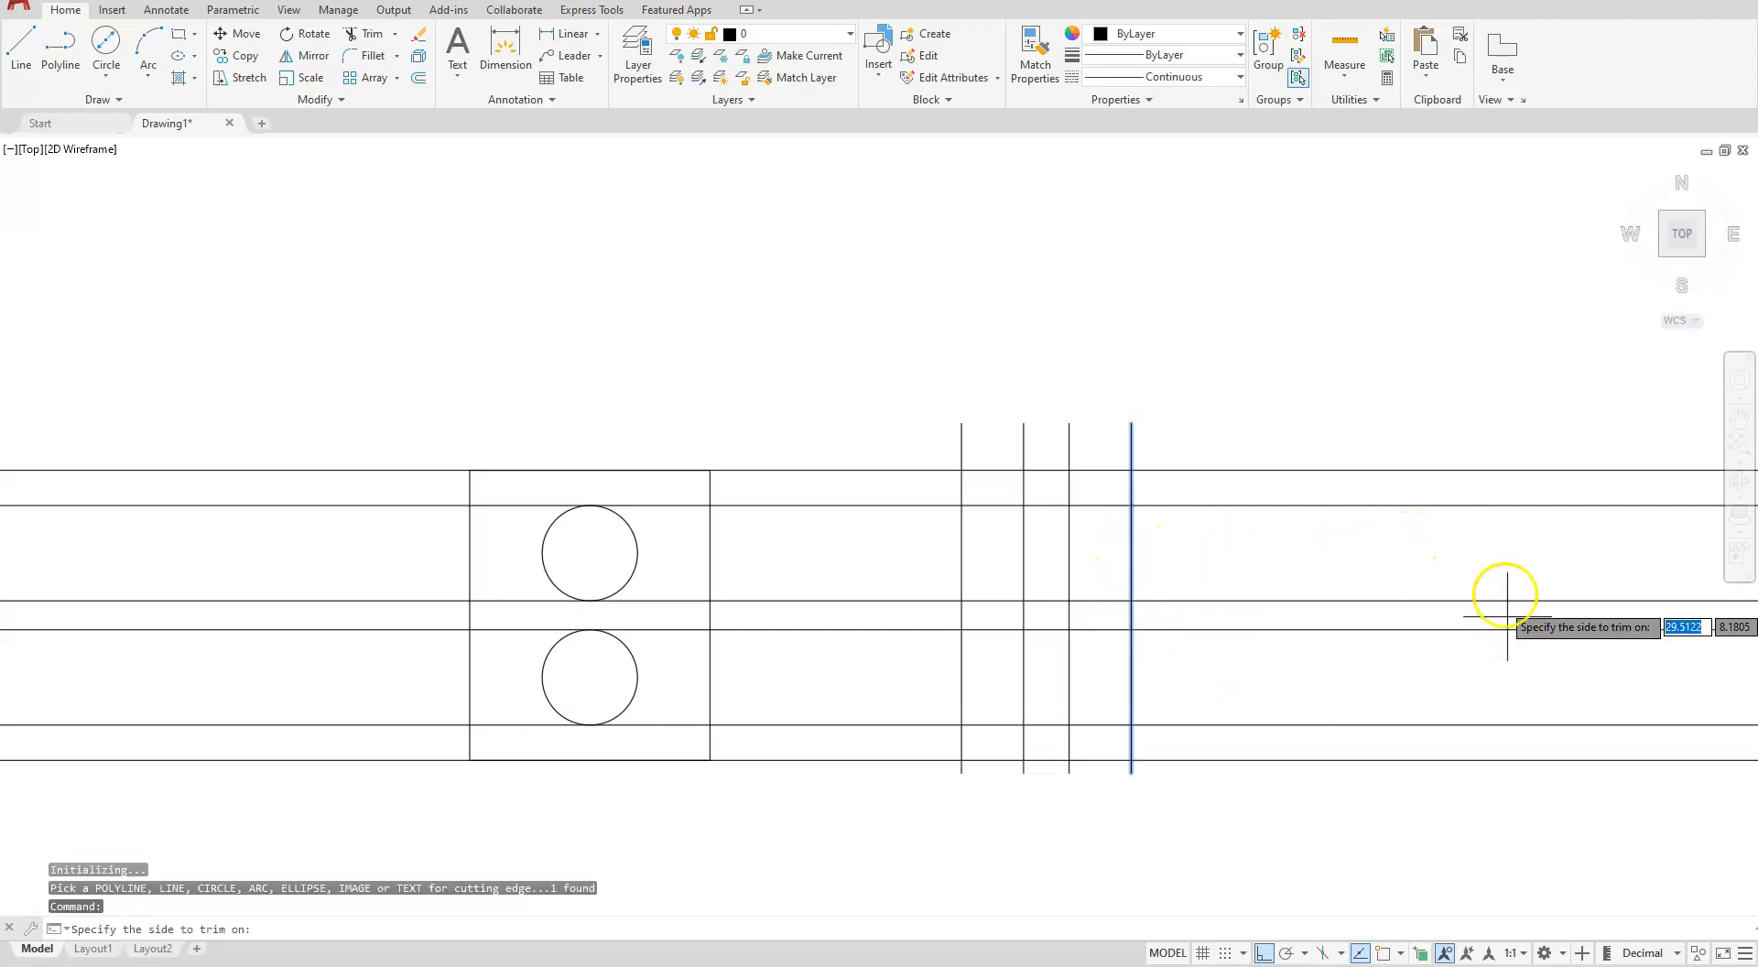
{"action": "left_click", "coordinate": [1495, 554]}
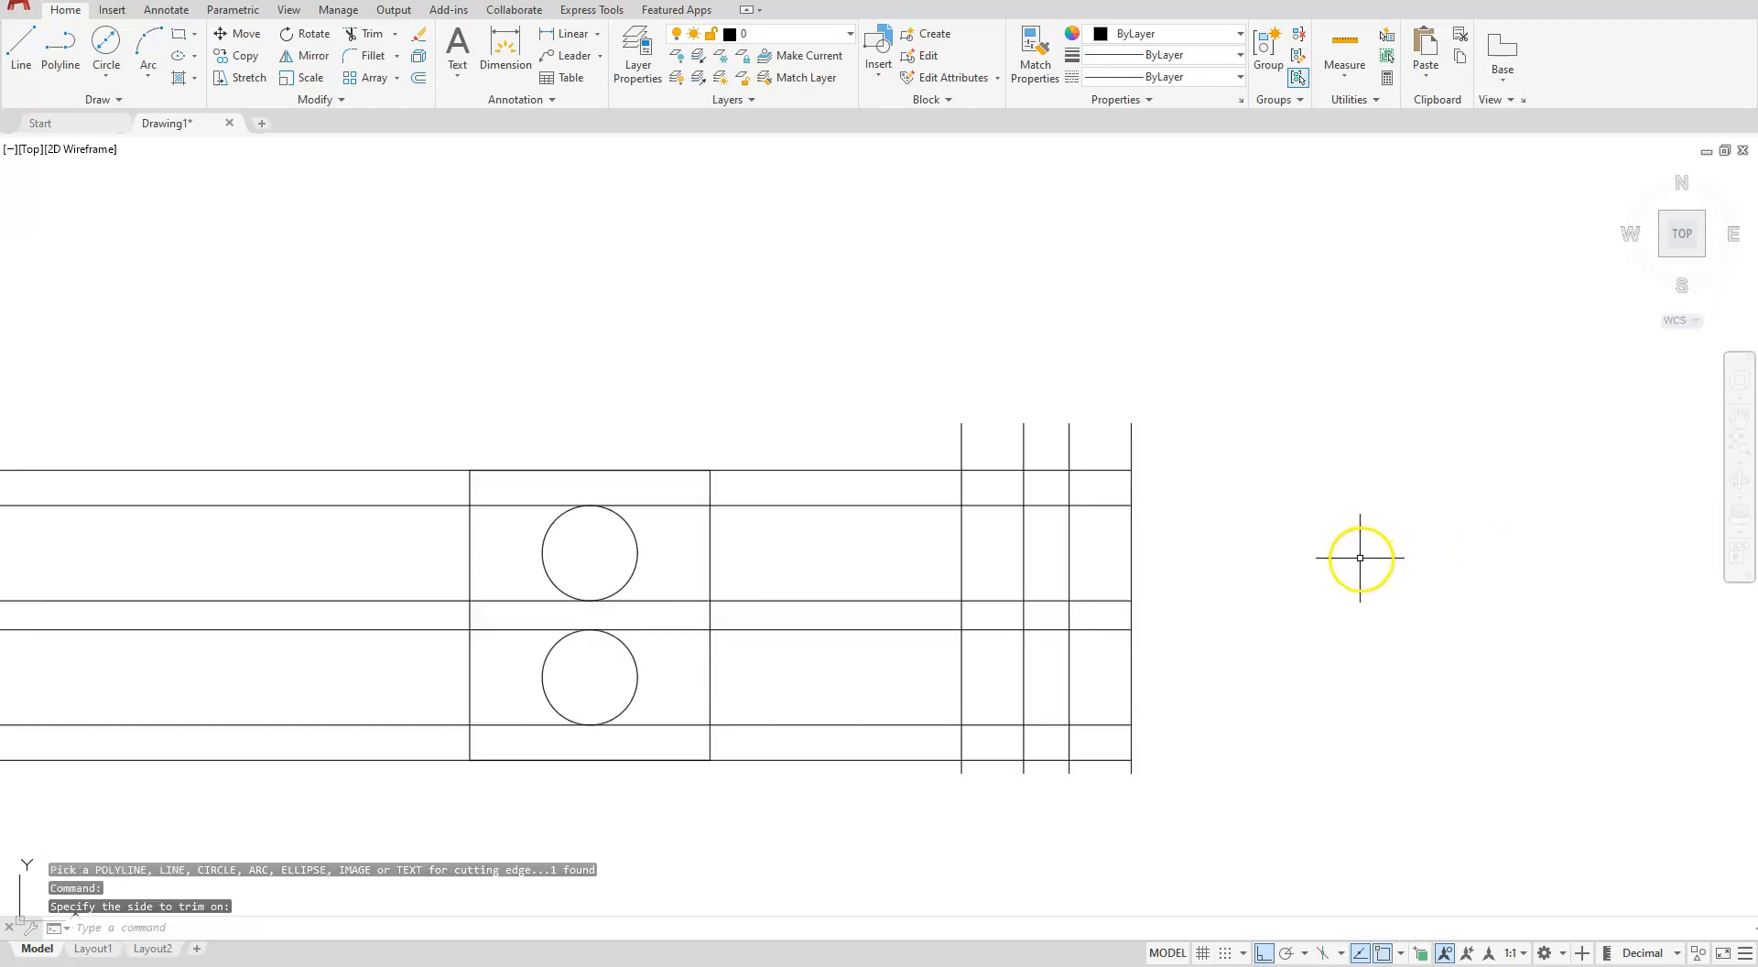
{"action": "key", "text": "Return"}
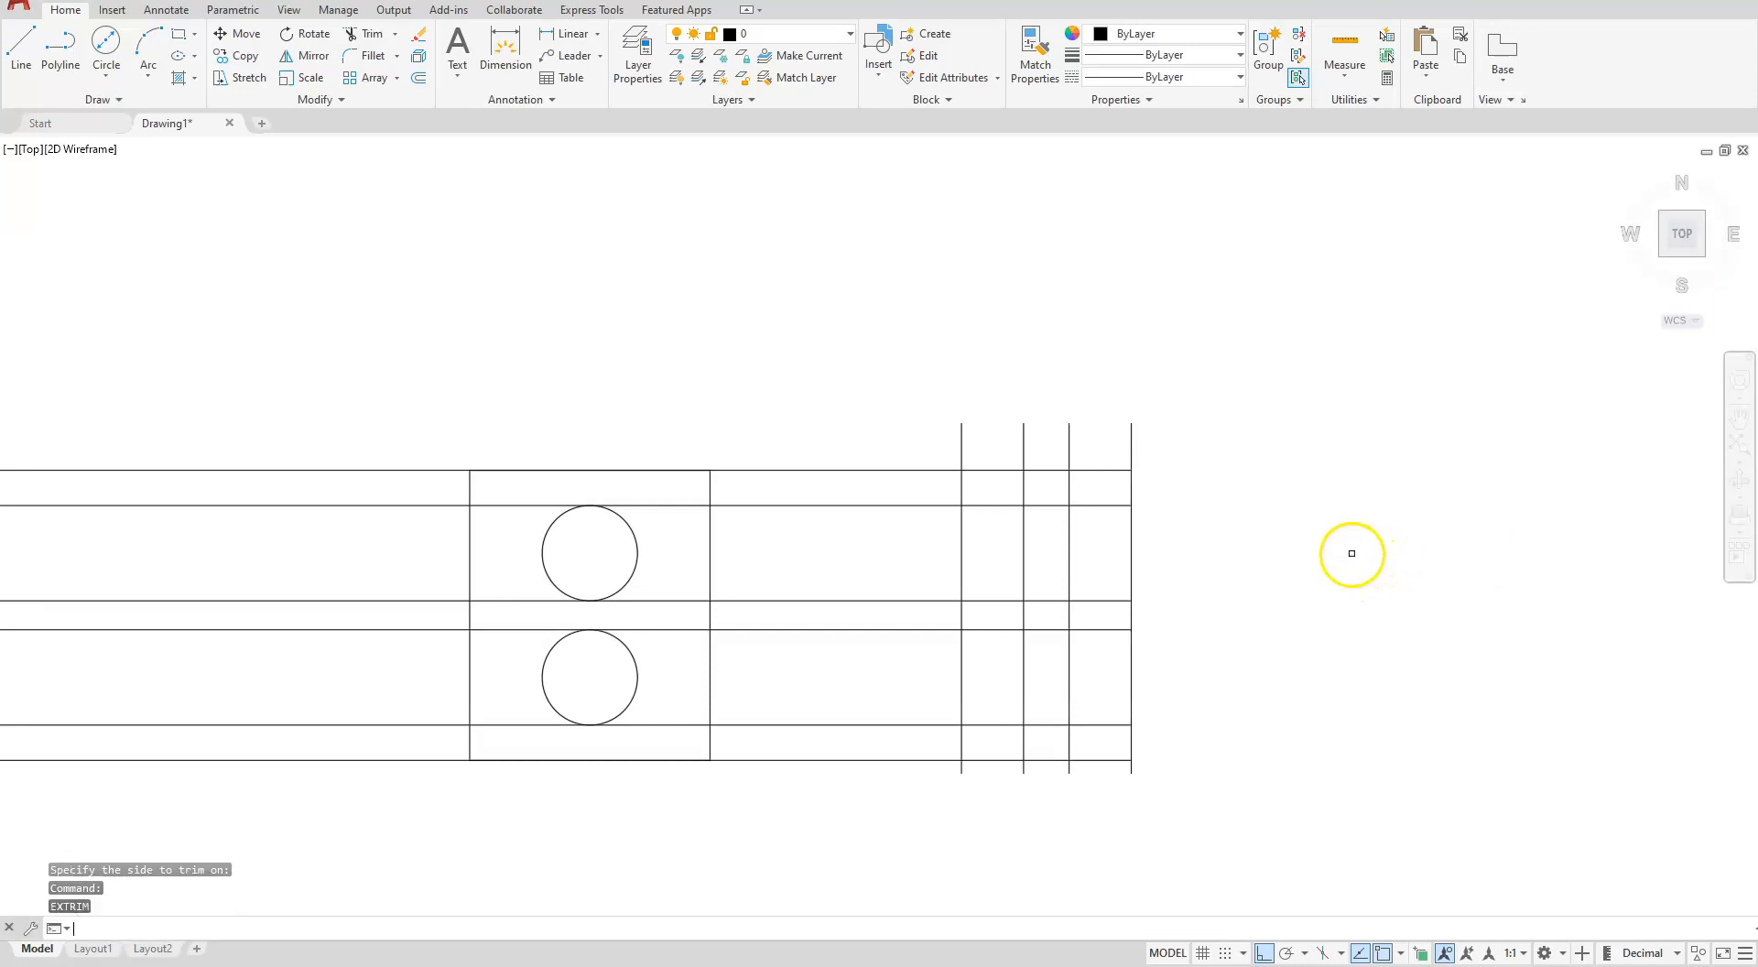
{"action": "left_click", "coordinate": [961, 550]}
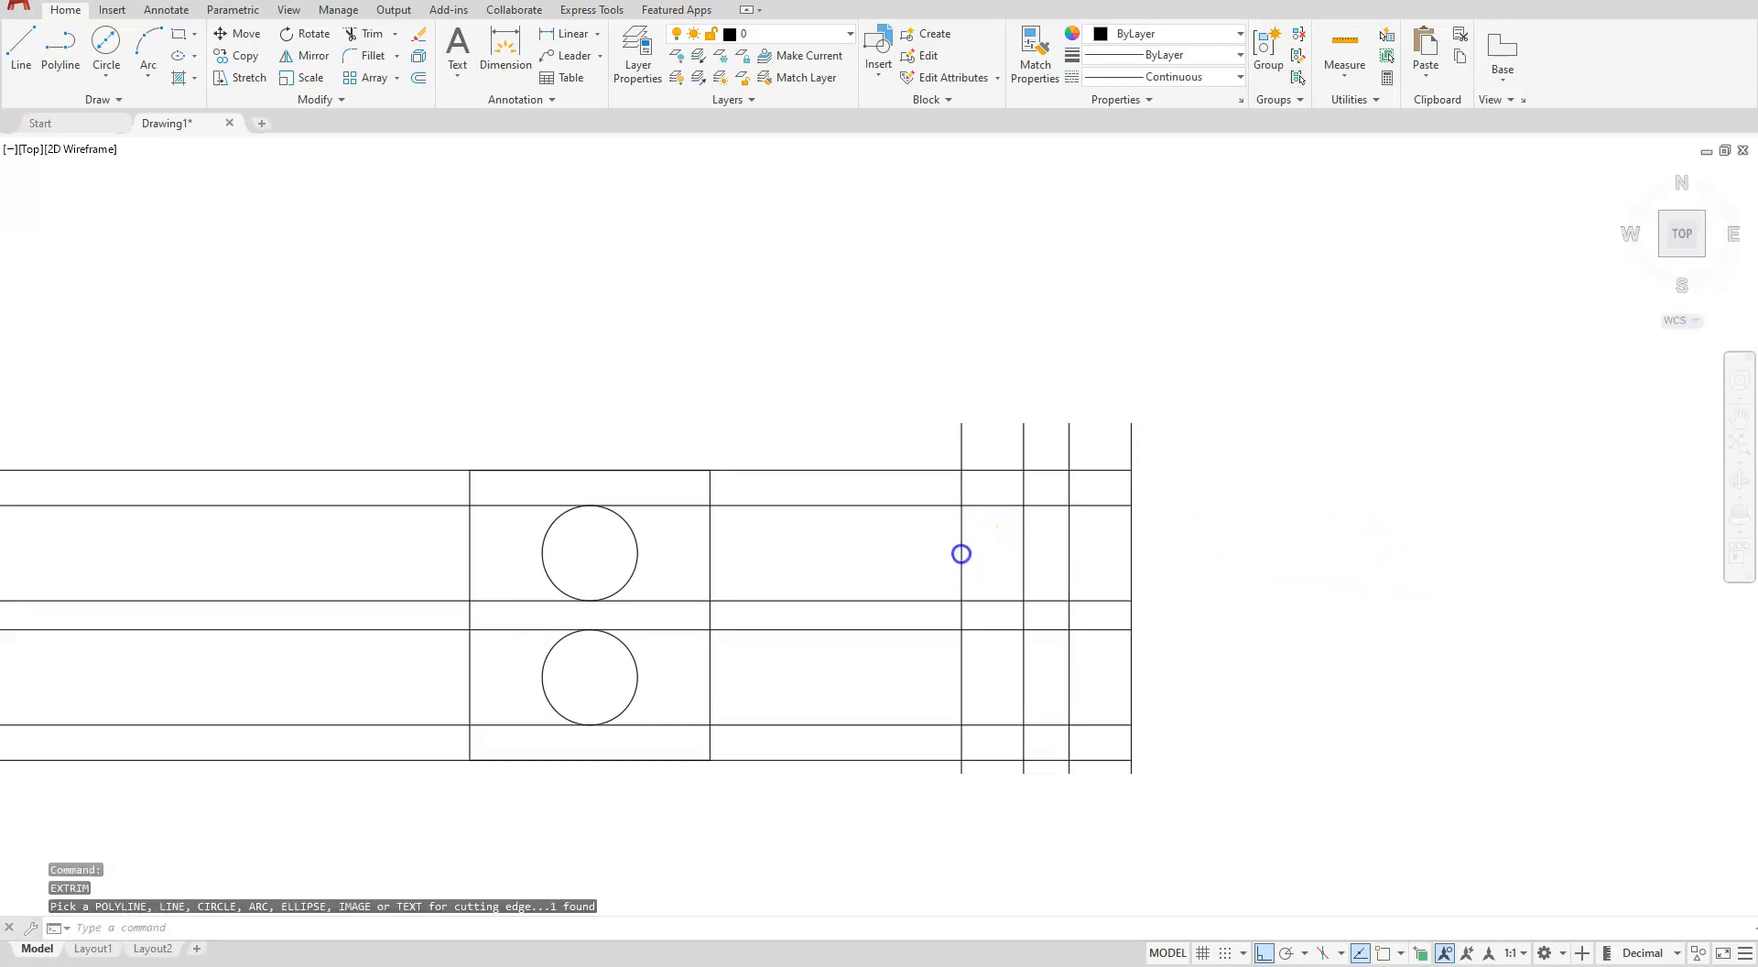
{"action": "left_click", "coordinate": [811, 569]}
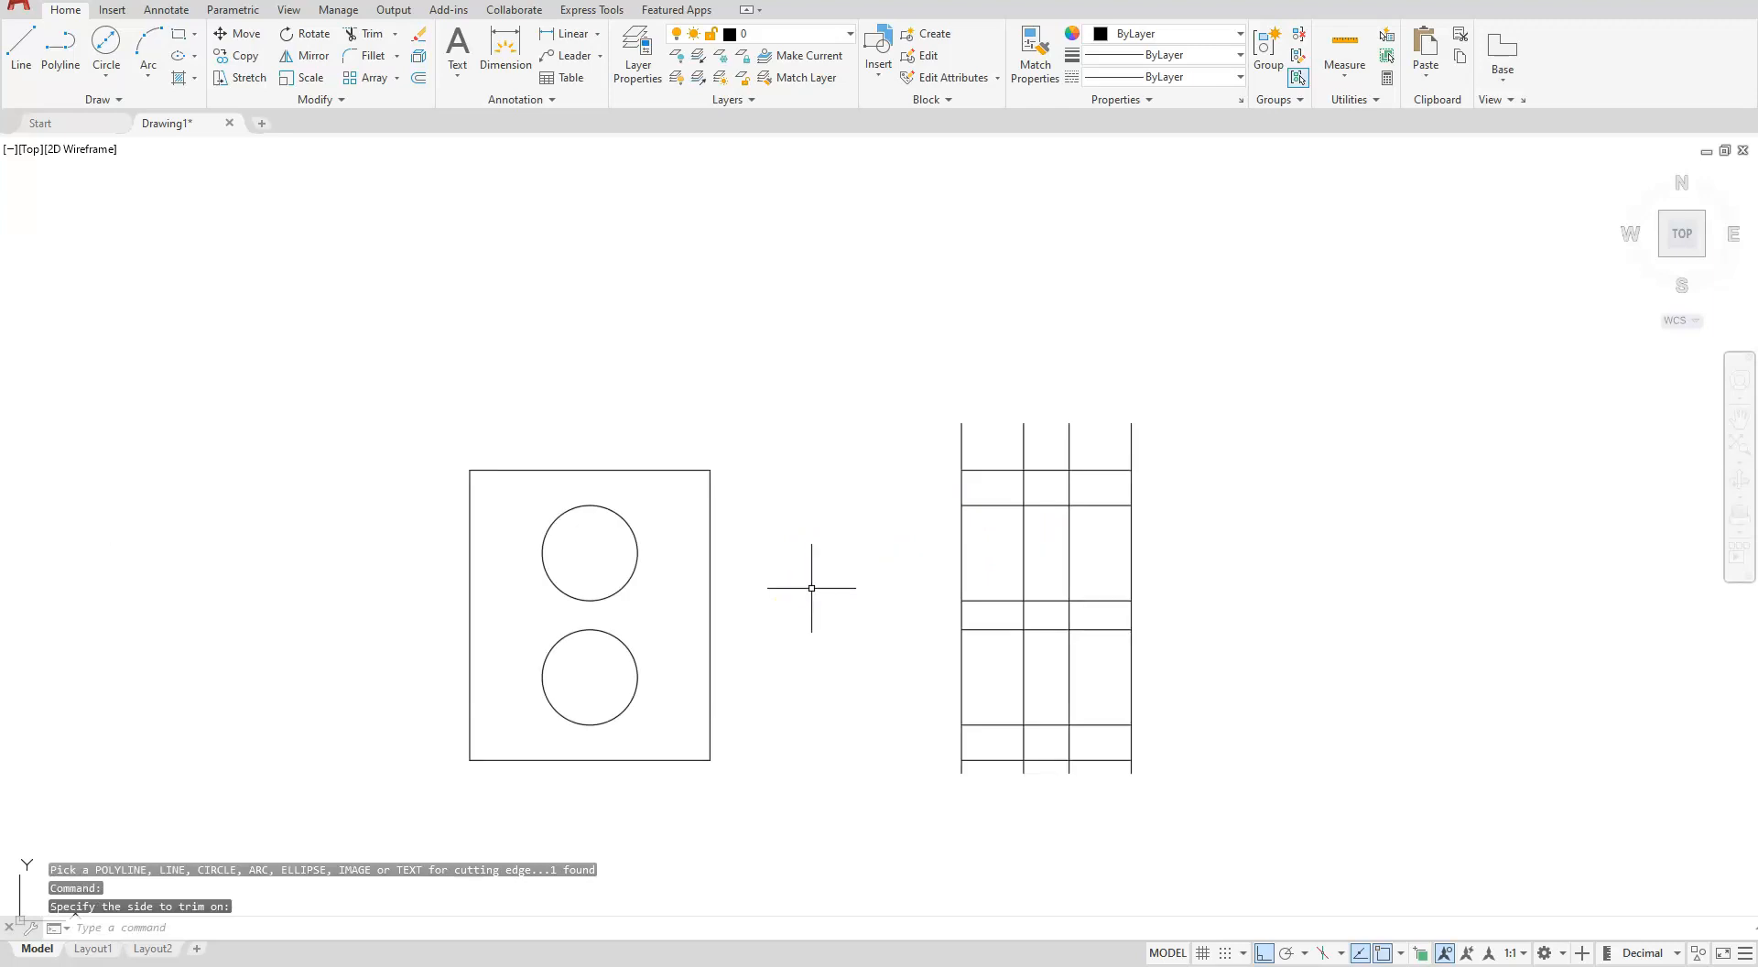
Step: Use EXTRIM to cut the side view's vertical lines above its top horizontal line and below its bottom one
{"action": "key", "text": "Return"}
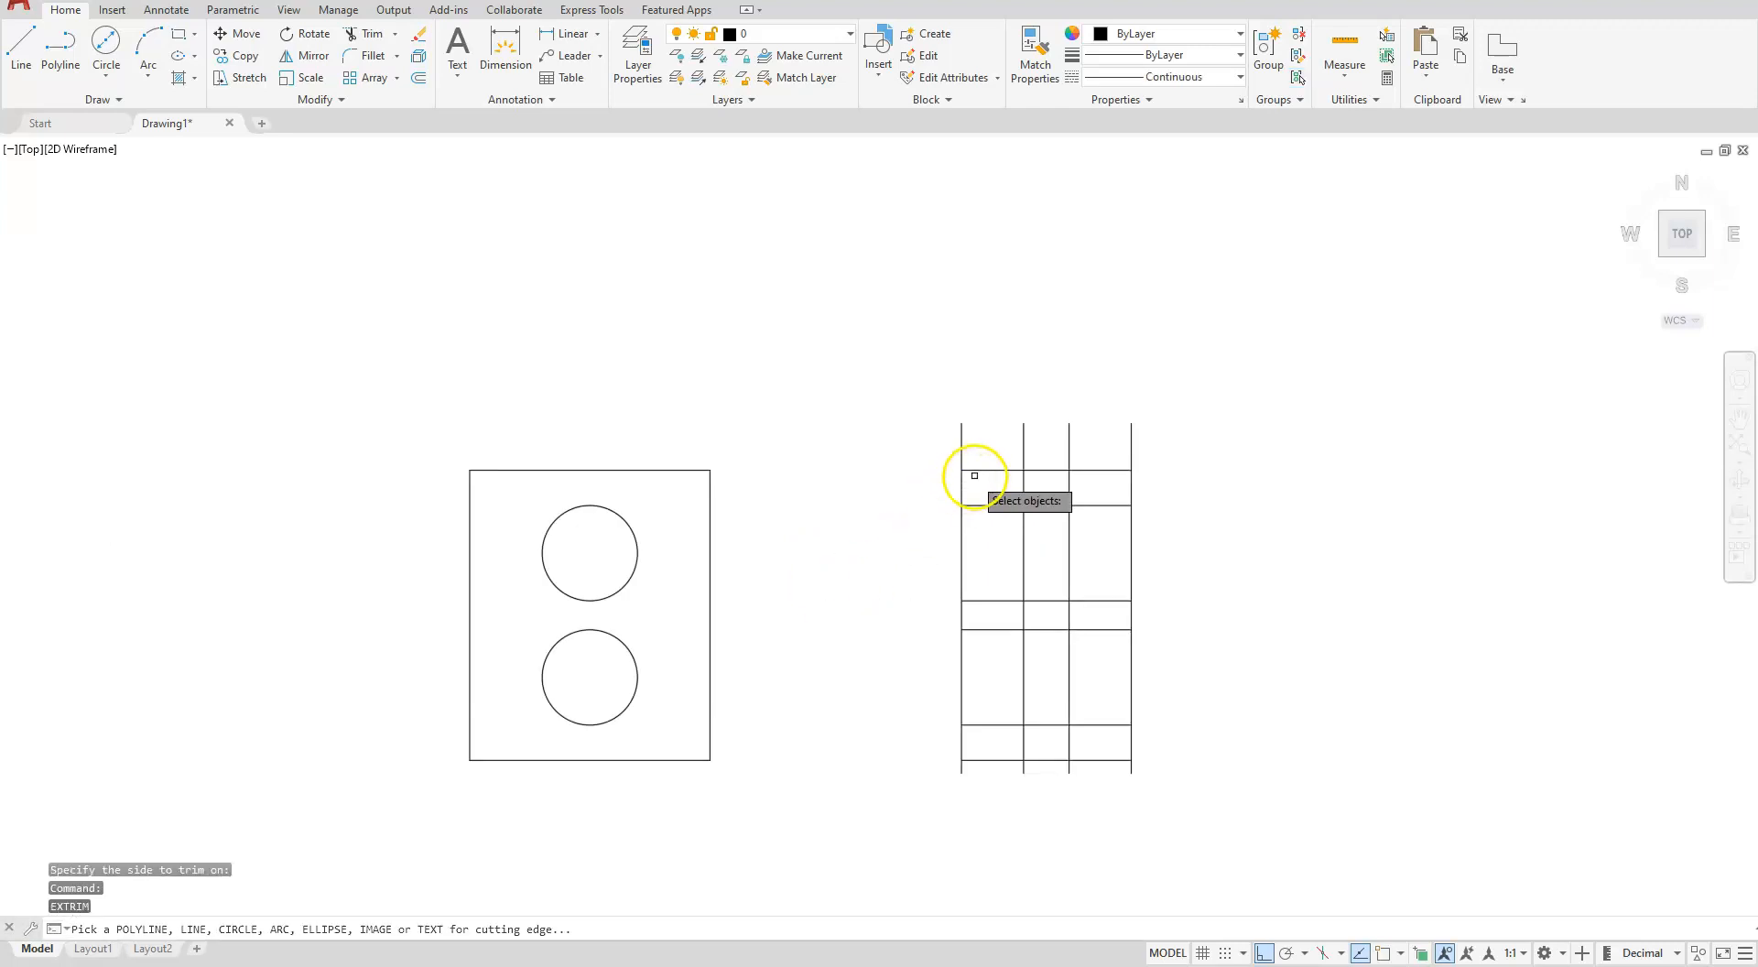
{"action": "left_click", "coordinate": [981, 471]}
{"action": "left_click", "coordinate": [1028, 267]}
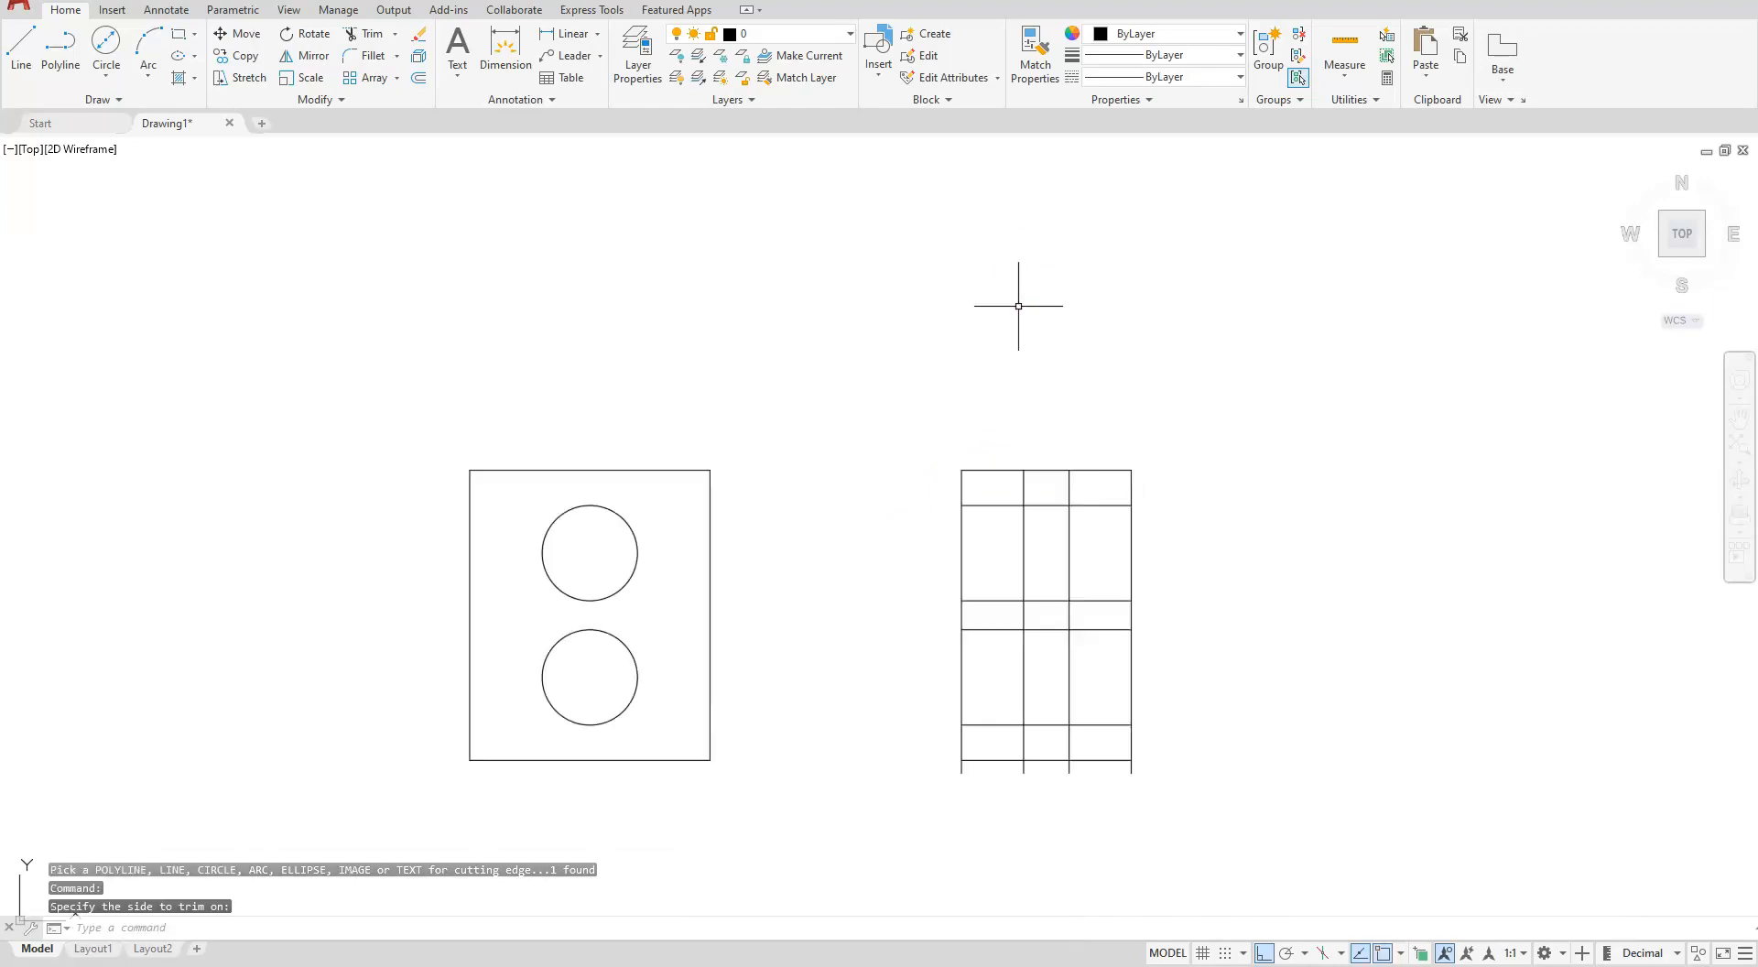
{"action": "key", "text": "Return"}
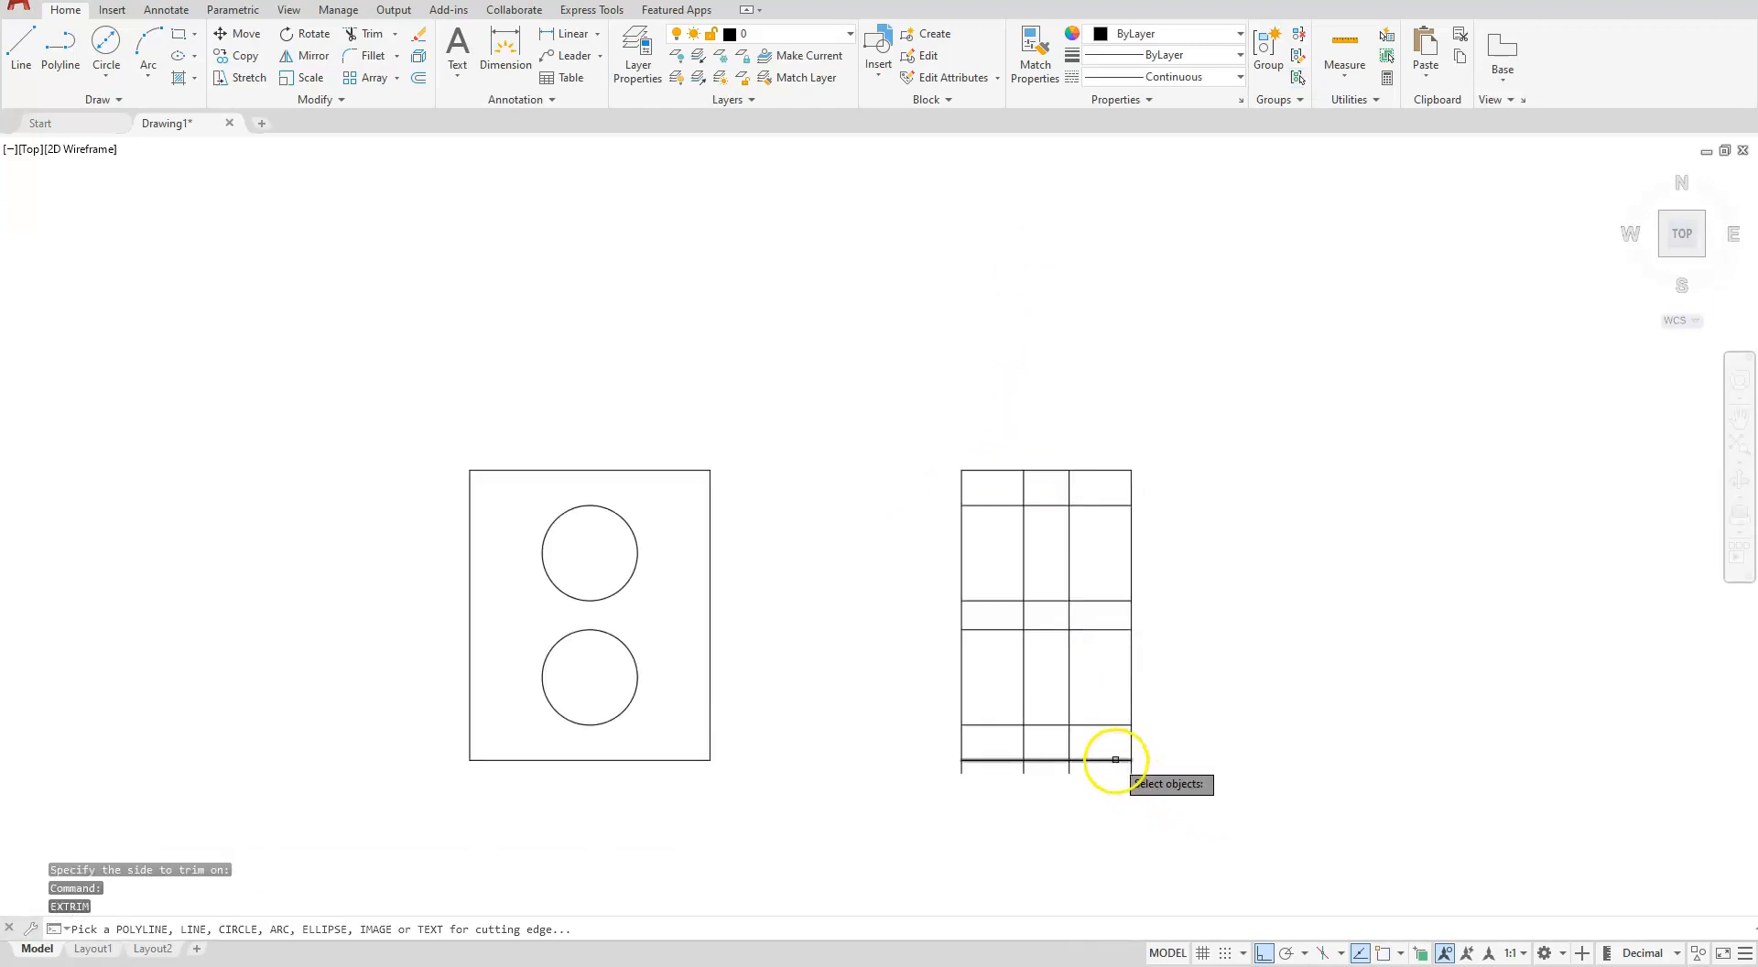
{"action": "left_click", "coordinate": [1115, 759]}
{"action": "left_click", "coordinate": [1103, 833]}
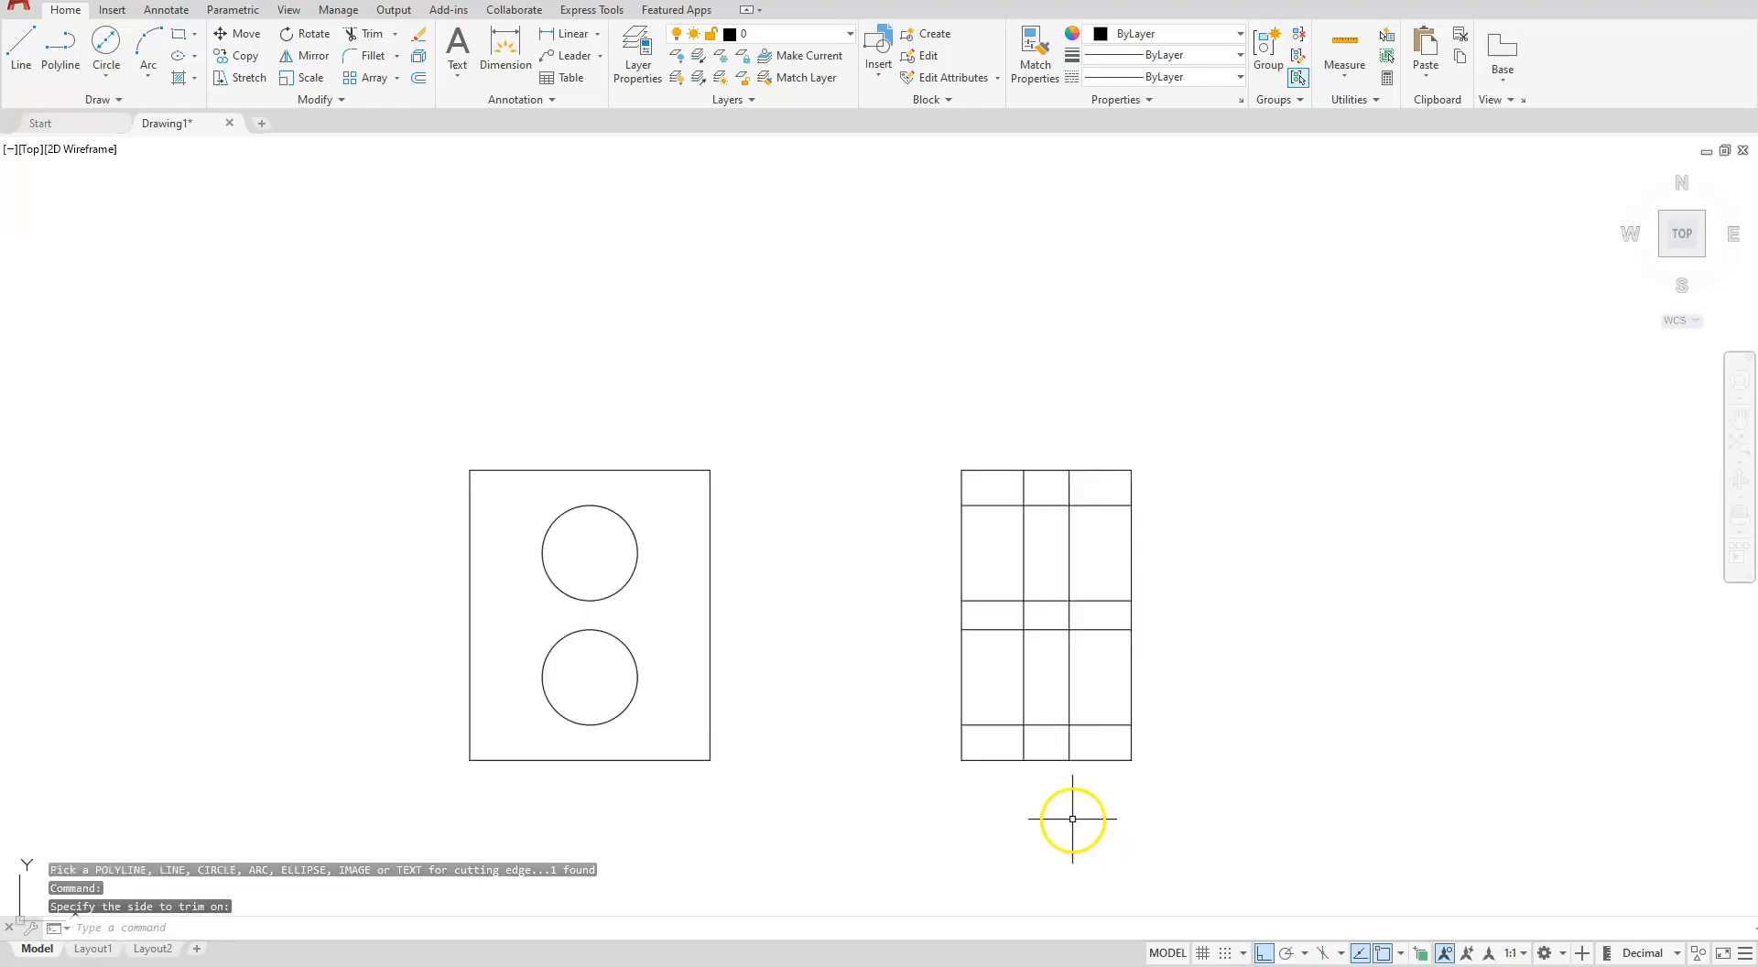
{"action": "key", "text": "Escape"}
{"action": "key", "text": "Escape"}
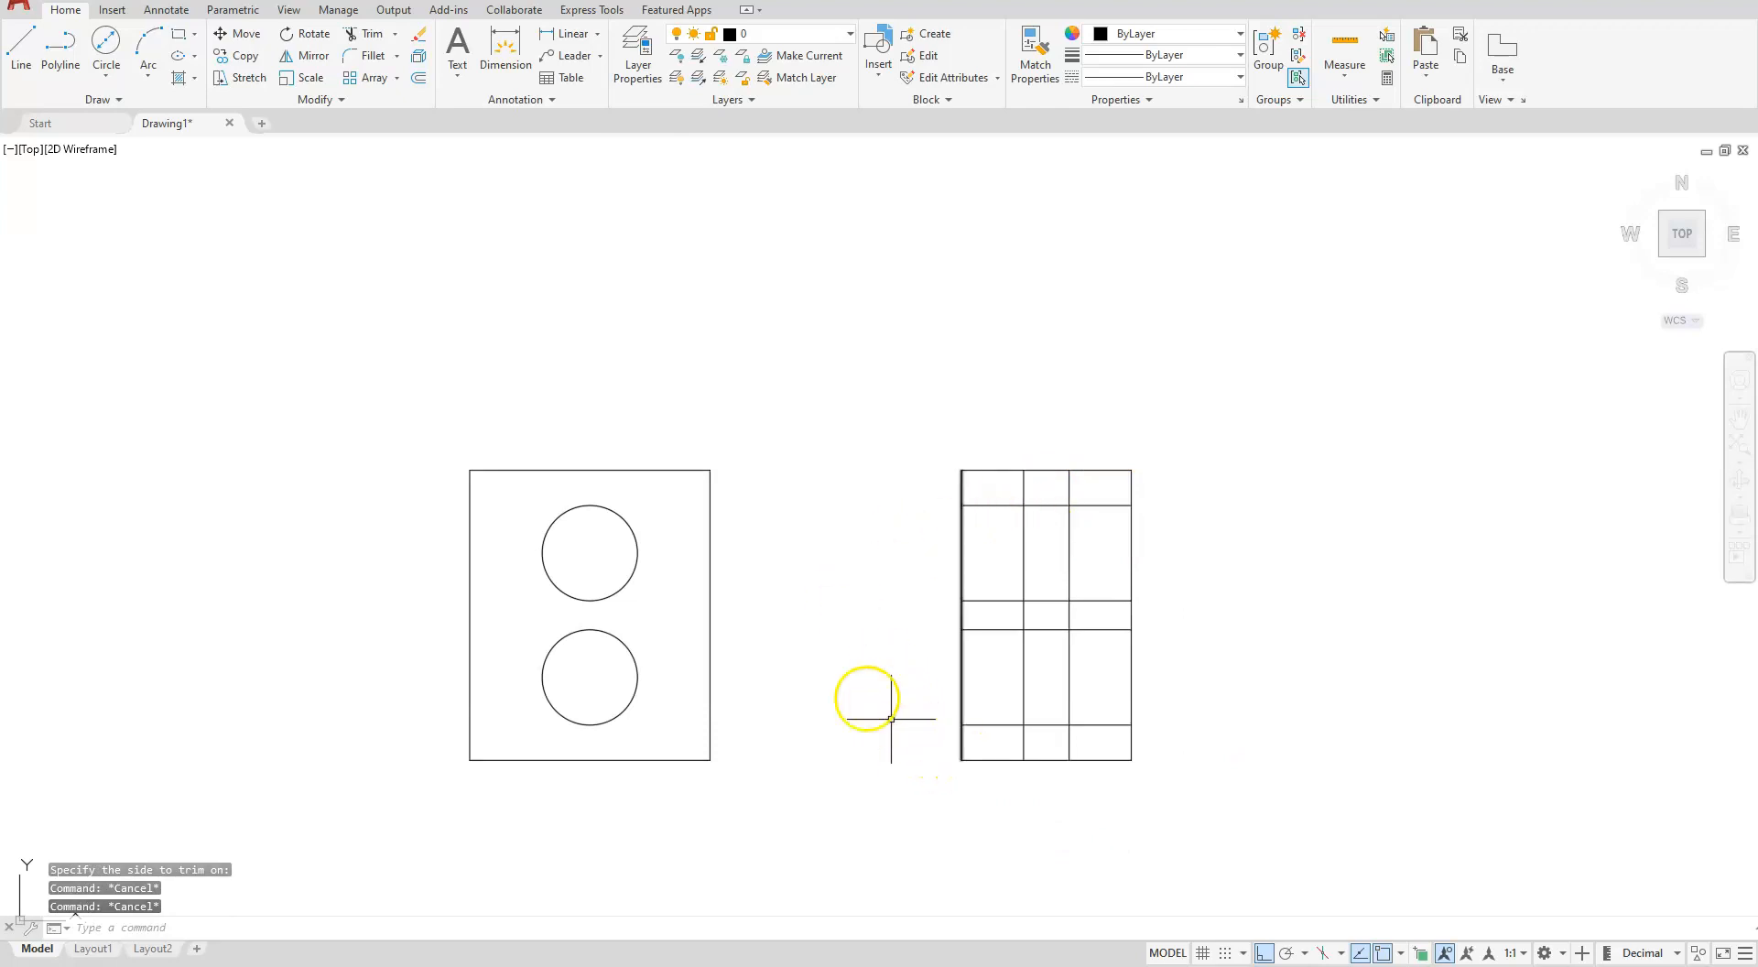
Step: Trim the side view's top and bottom horizontal lines on both sides of the plate, keeping only the plate's width
{"action": "left_click", "coordinate": [369, 39]}
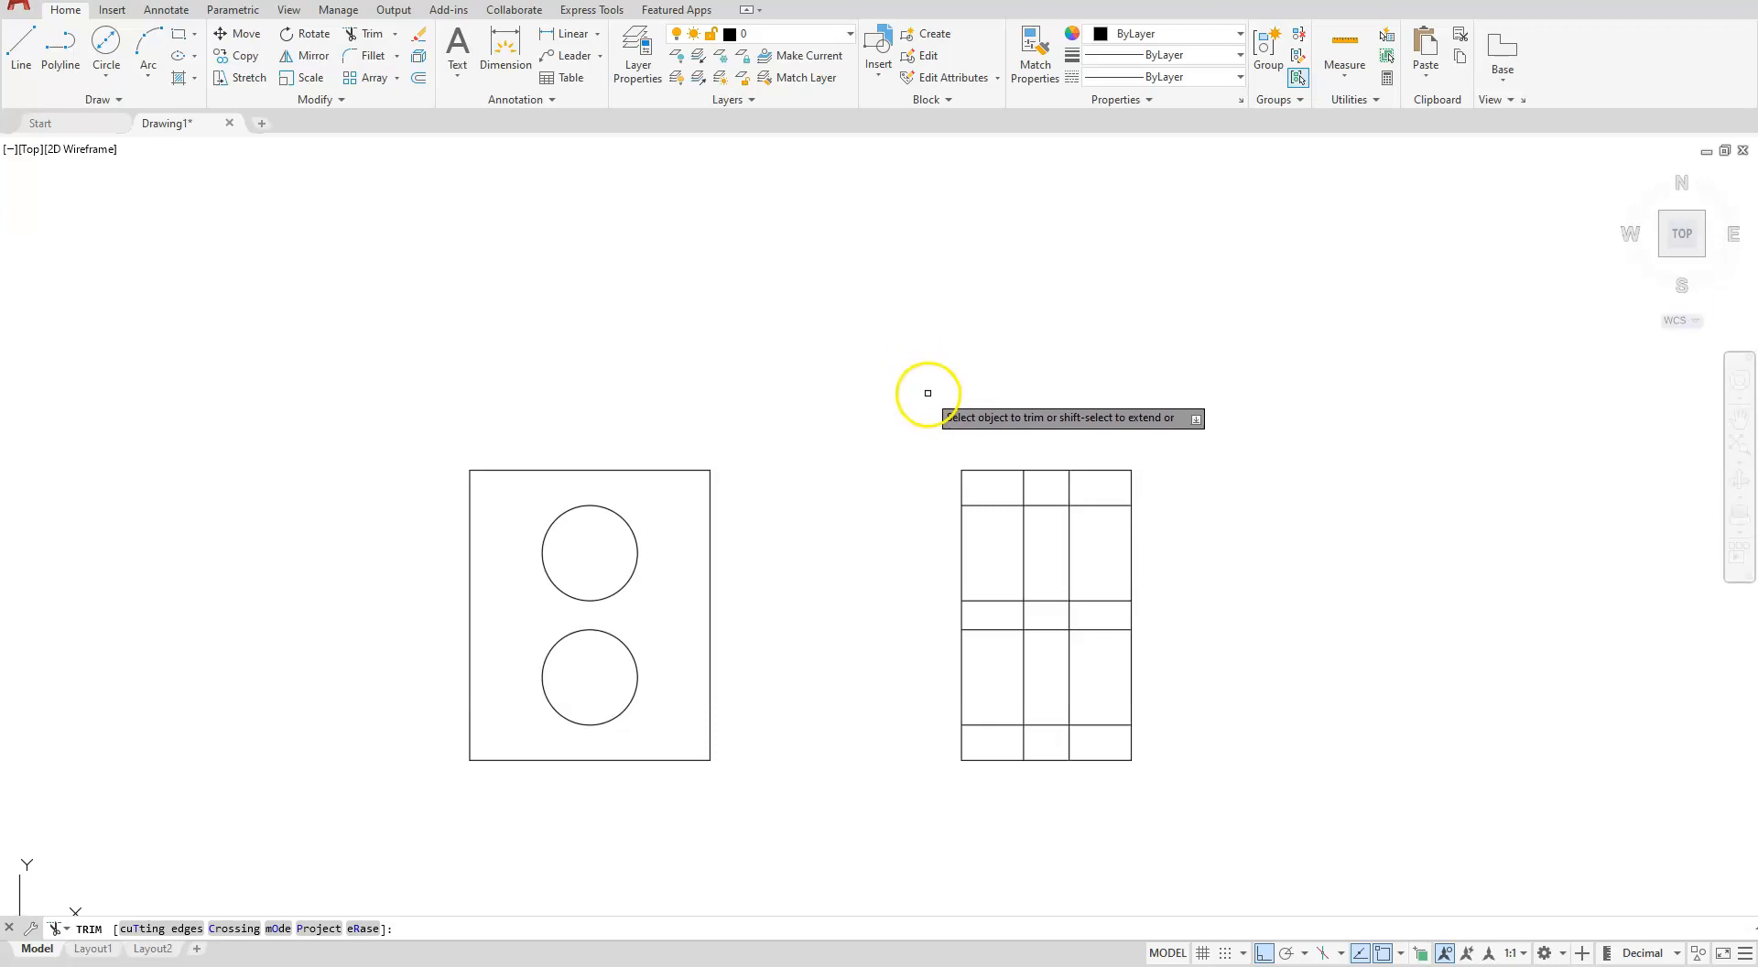
{"action": "scroll", "coordinate": [1113, 575], "scroll_direction": "up", "scroll_amount": 2}
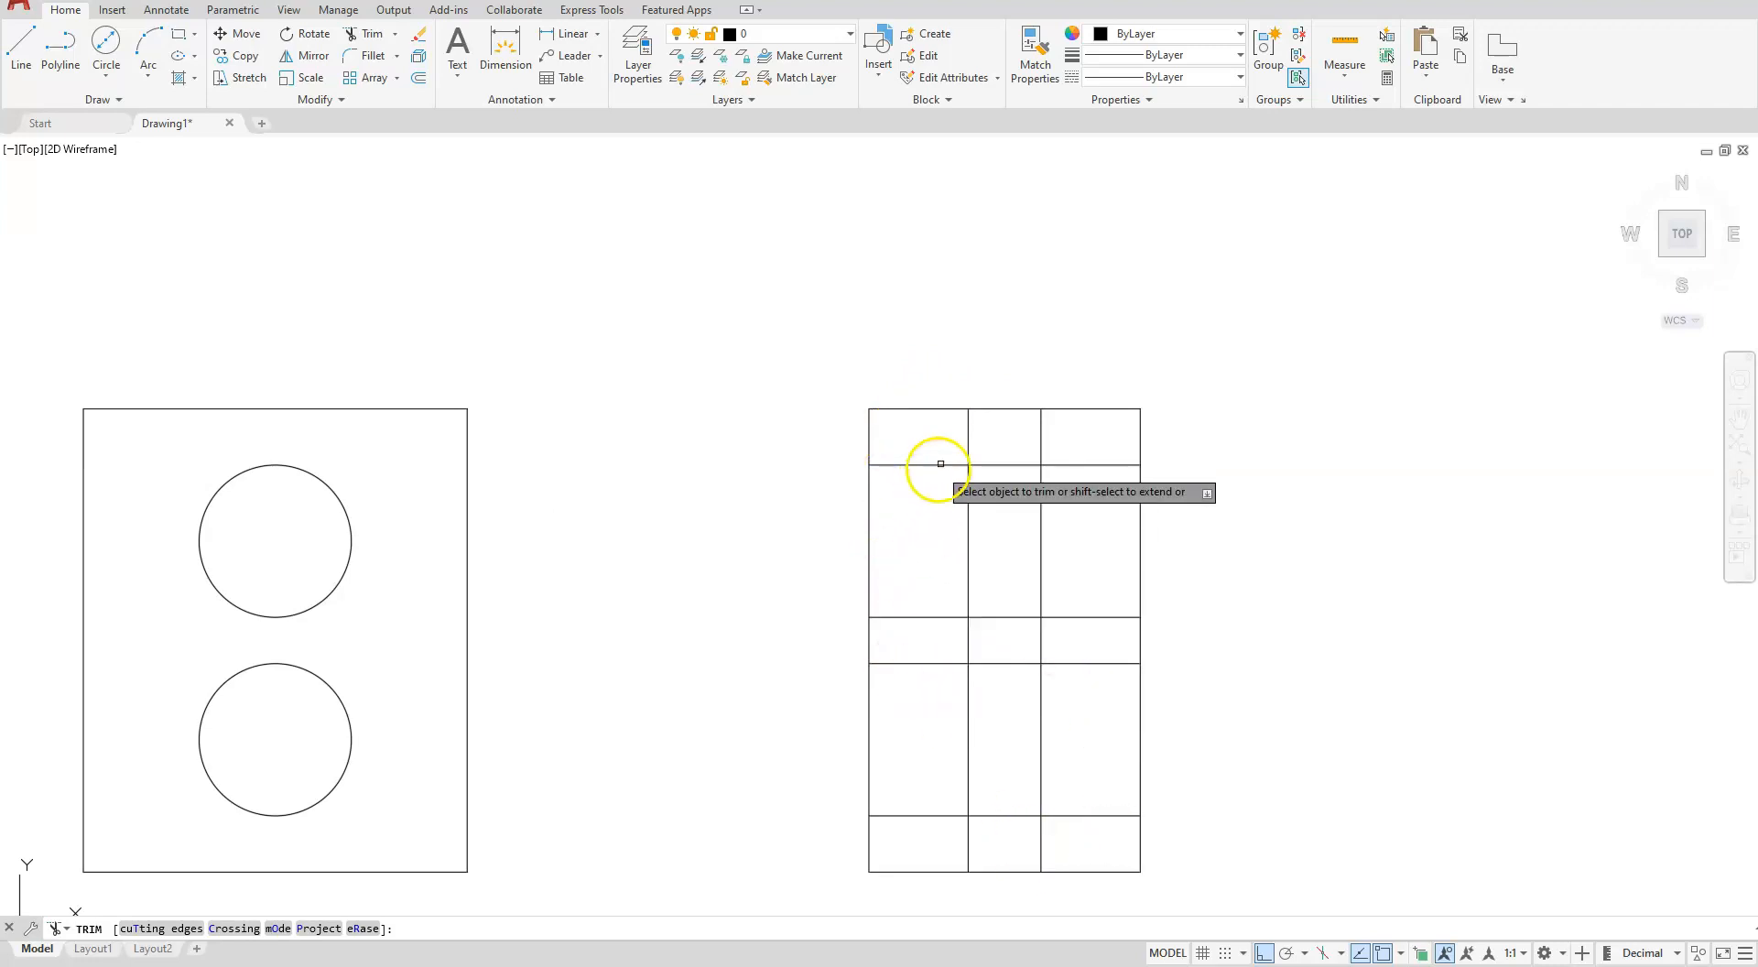
{"action": "left_click", "coordinate": [939, 413]}
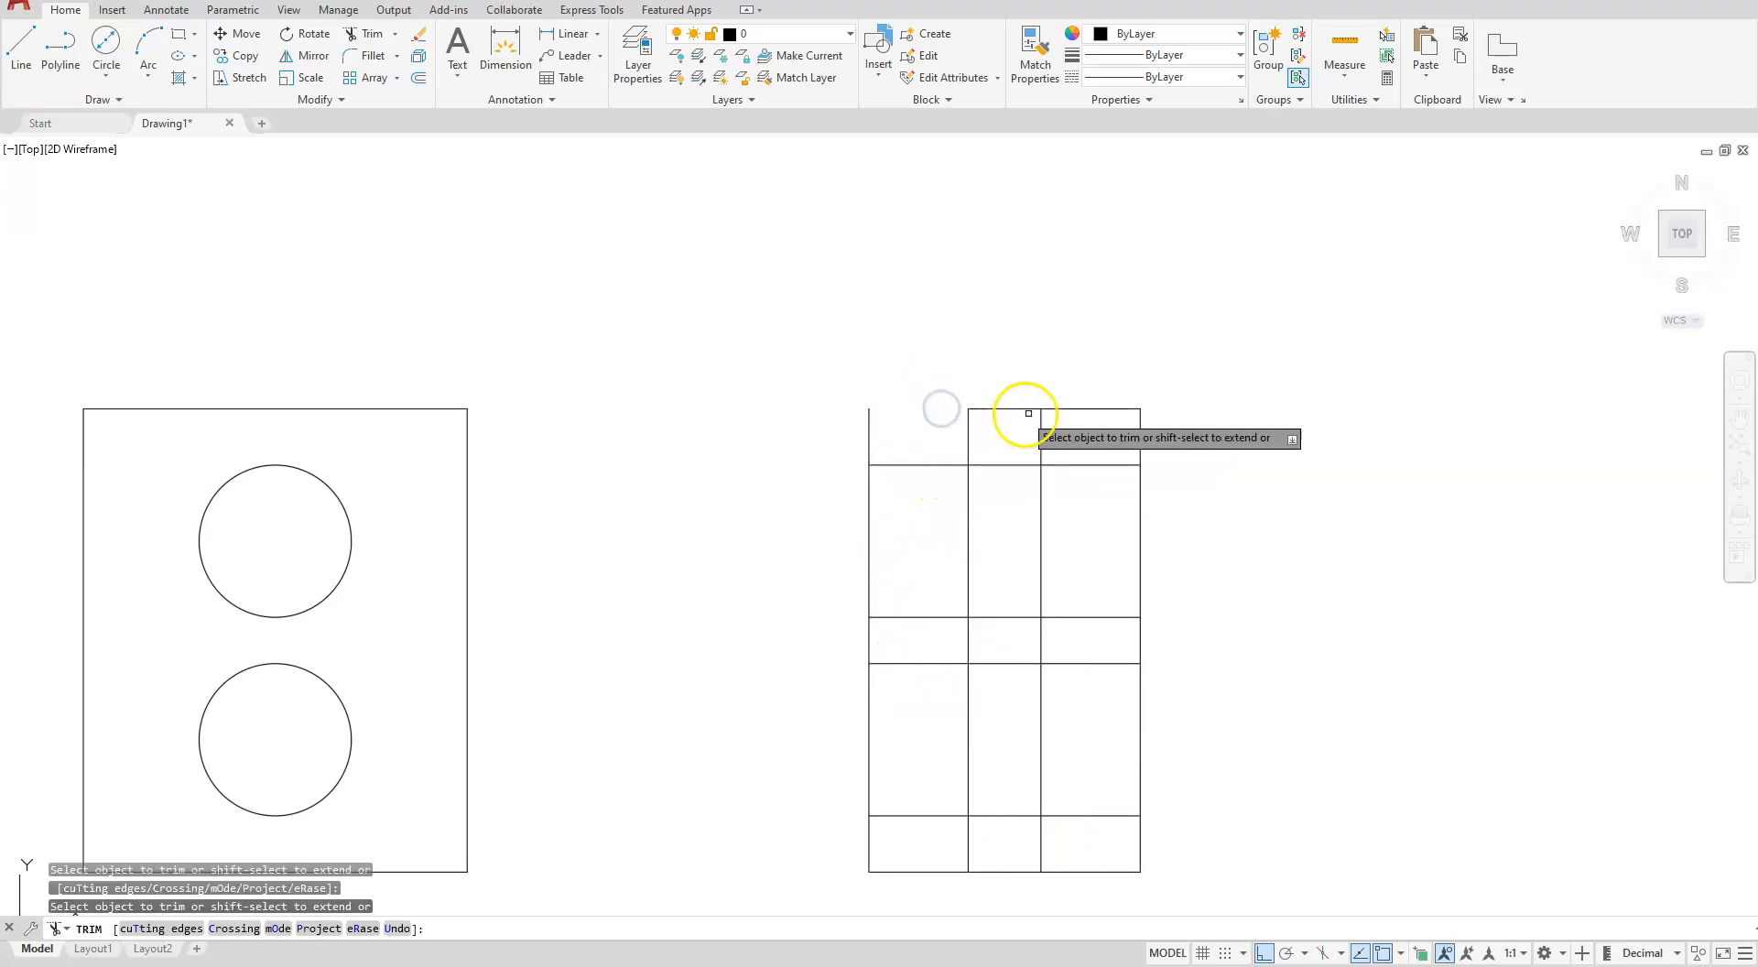
{"action": "left_click", "coordinate": [1060, 408]}
{"action": "left_click", "coordinate": [1078, 871]}
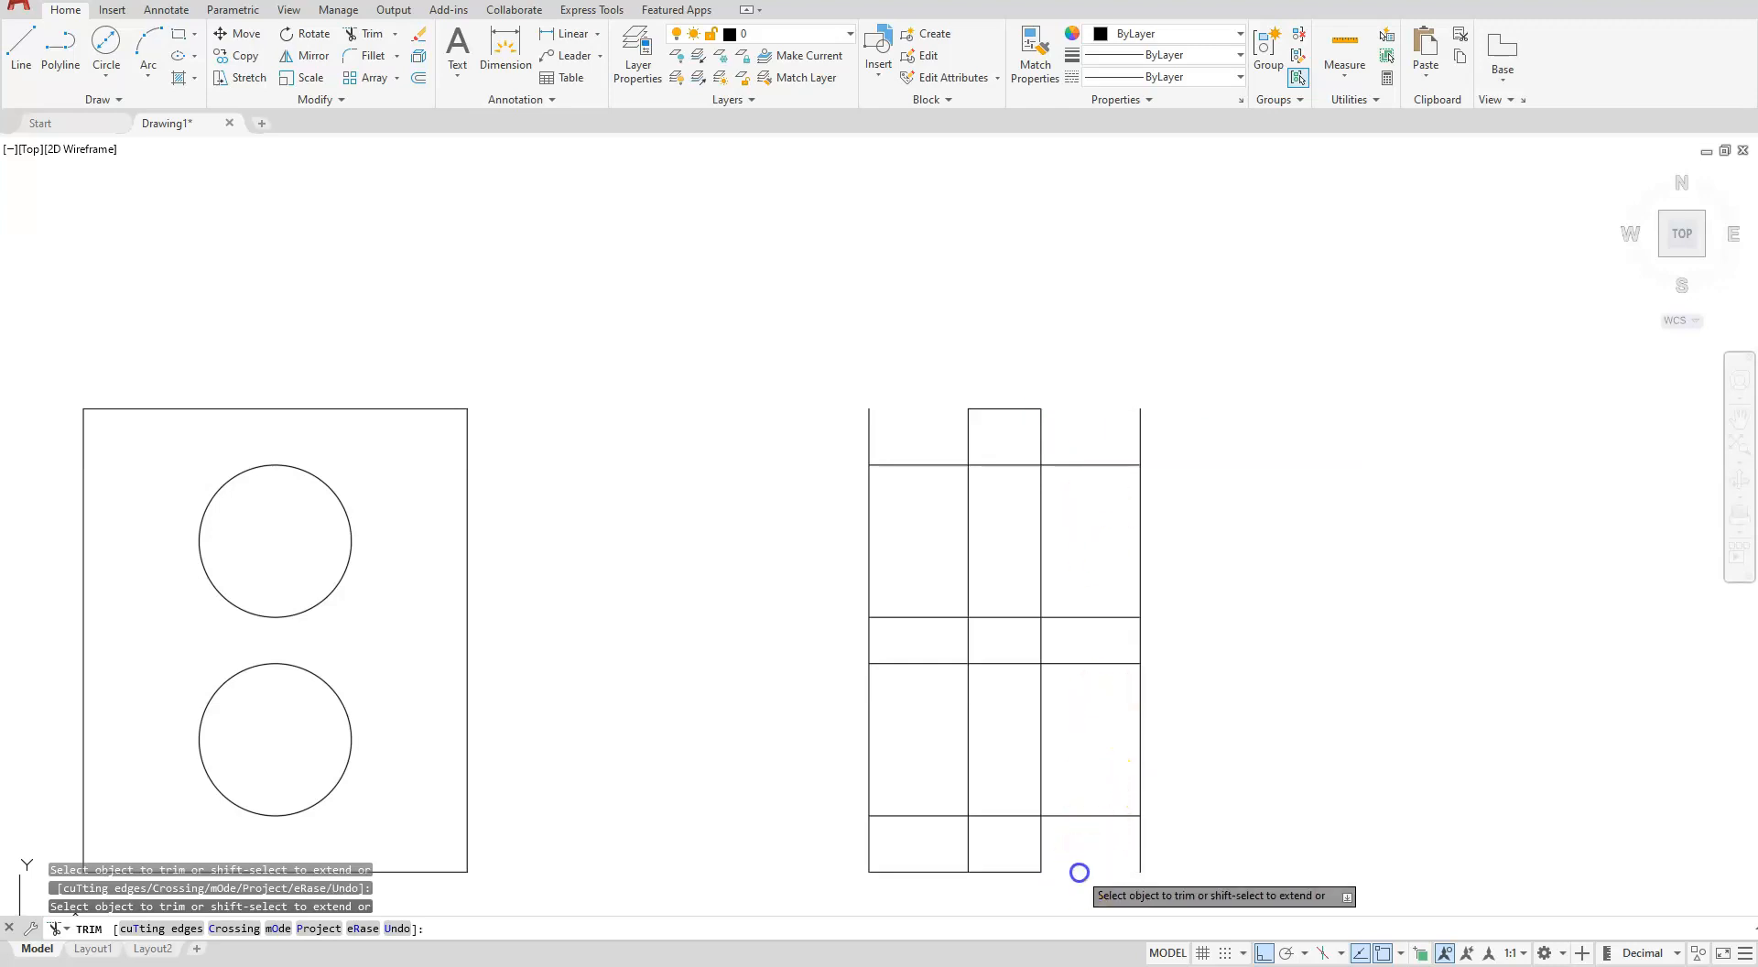
{"action": "left_click", "coordinate": [944, 869]}
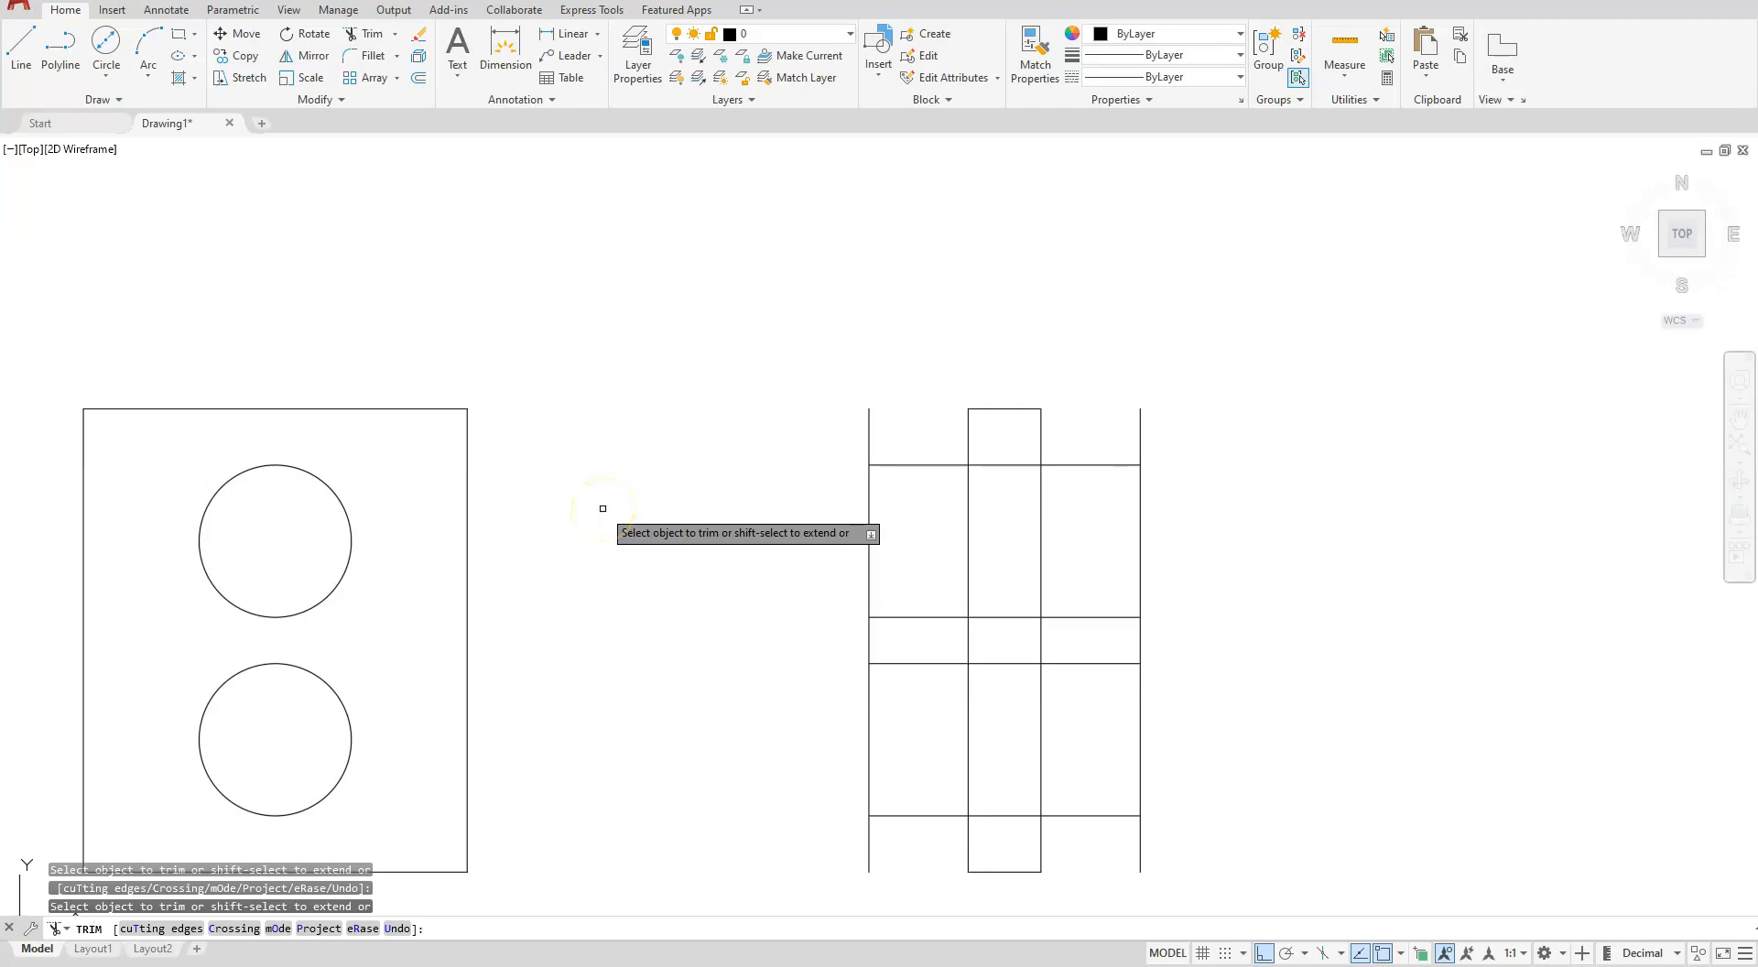
Step: Trim the side view's outer verticals to the lower boss on the left and upper boss on the right, and the lower boss's horizontals to the plate
{"action": "middle_click_drag", "start_coordinate": [735, 560], "coordinate": [832, 443]}
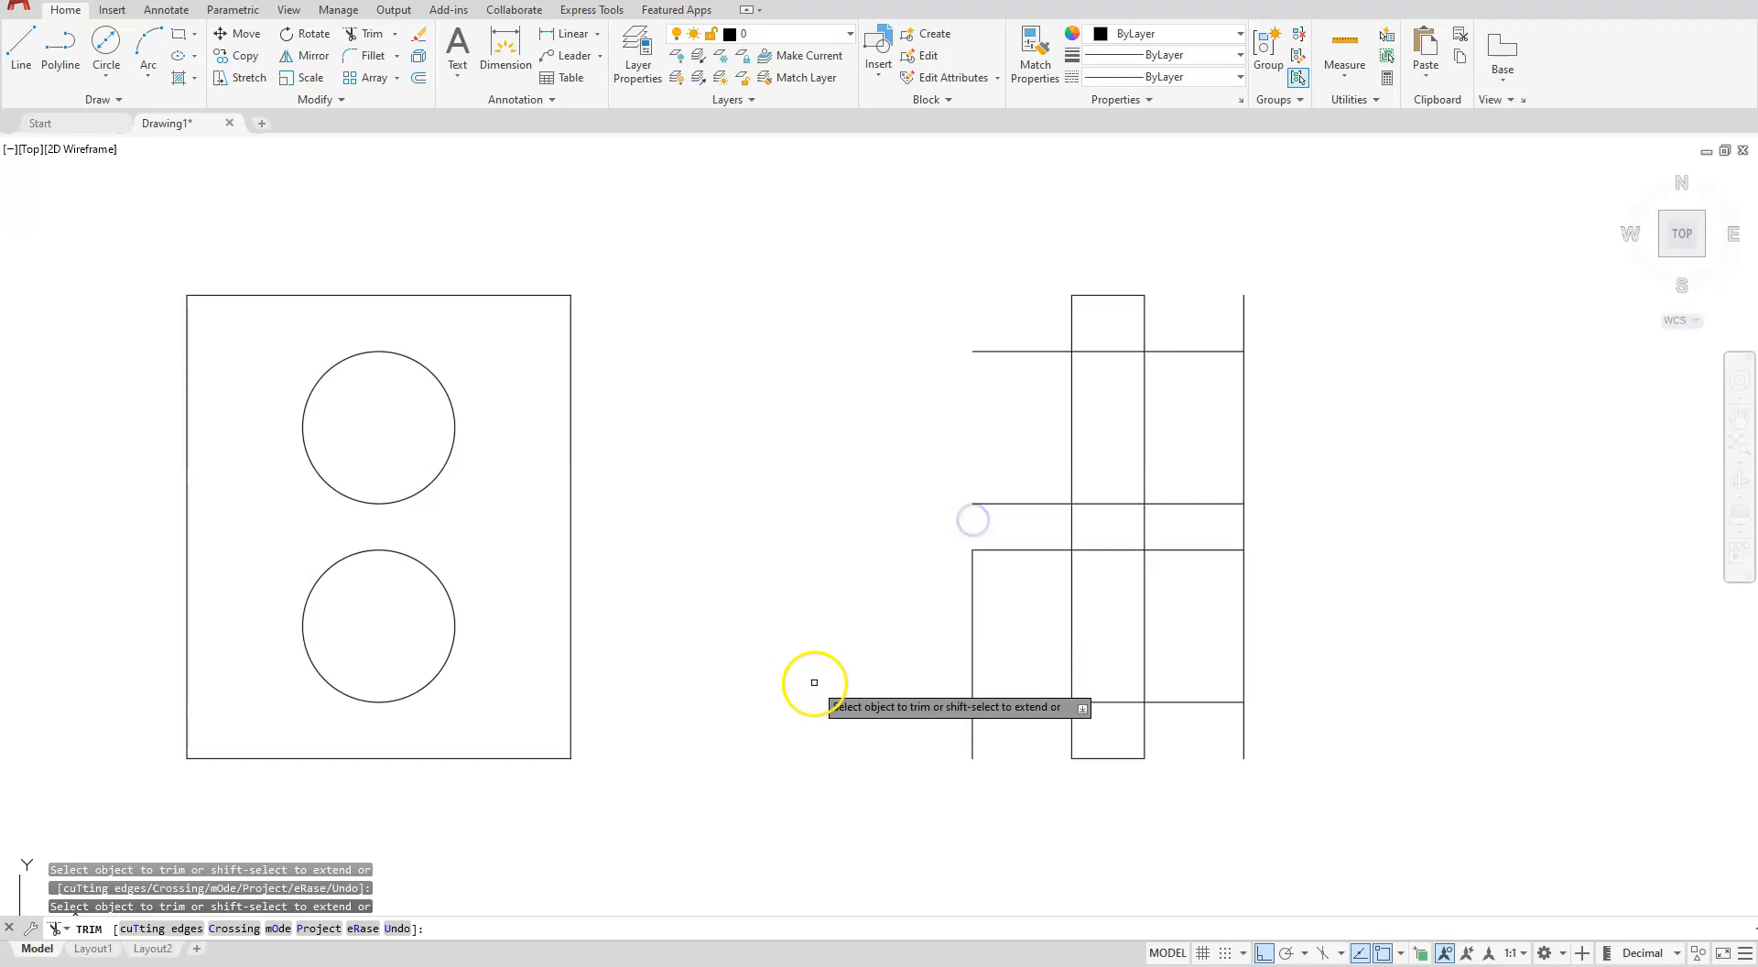
{"action": "left_click", "coordinate": [970, 743]}
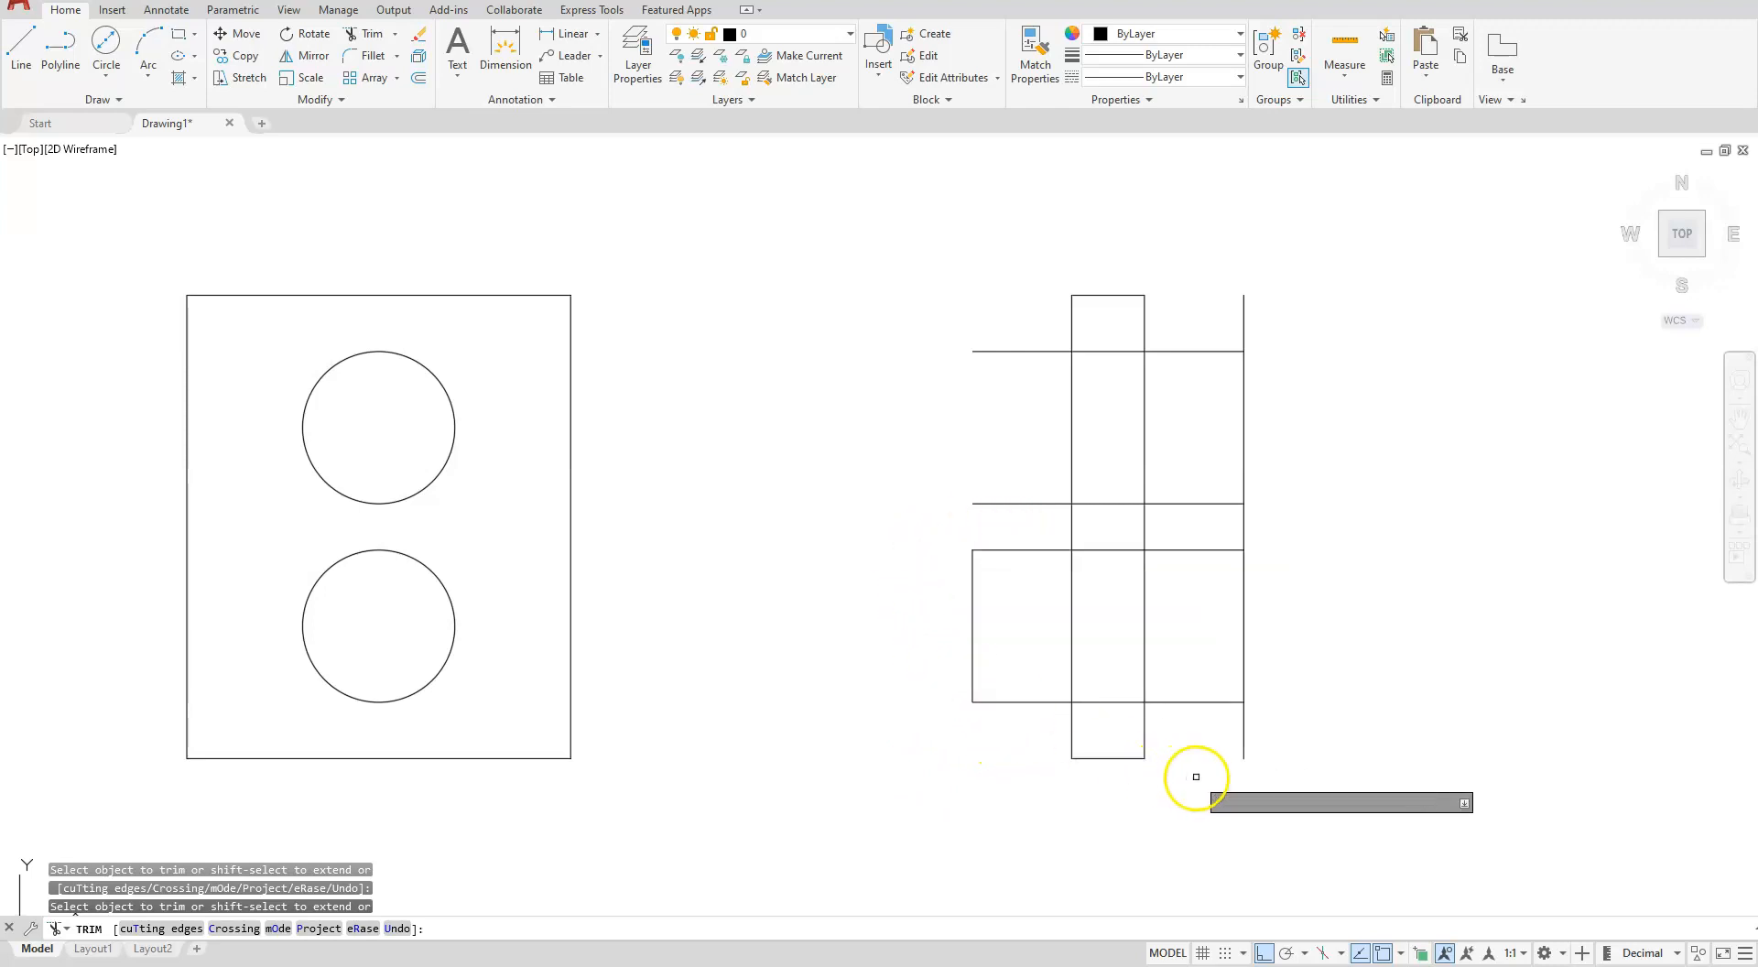
{"action": "left_click", "coordinate": [1245, 749]}
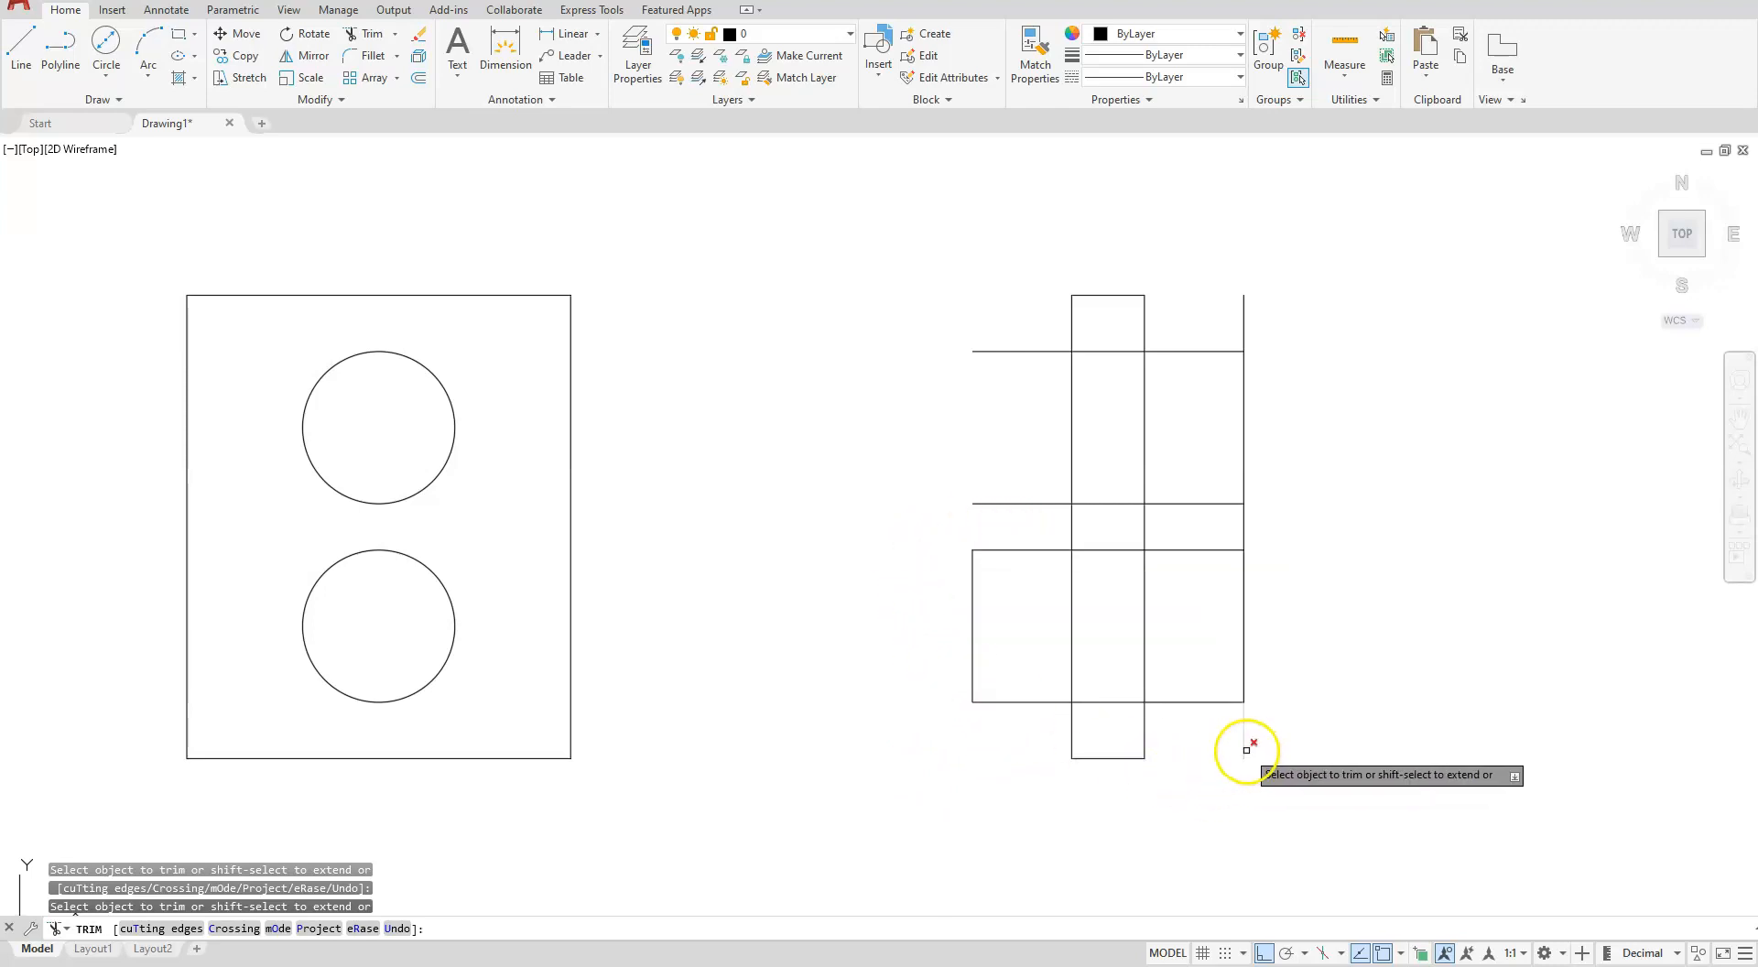
{"action": "left_click", "coordinate": [1244, 654]}
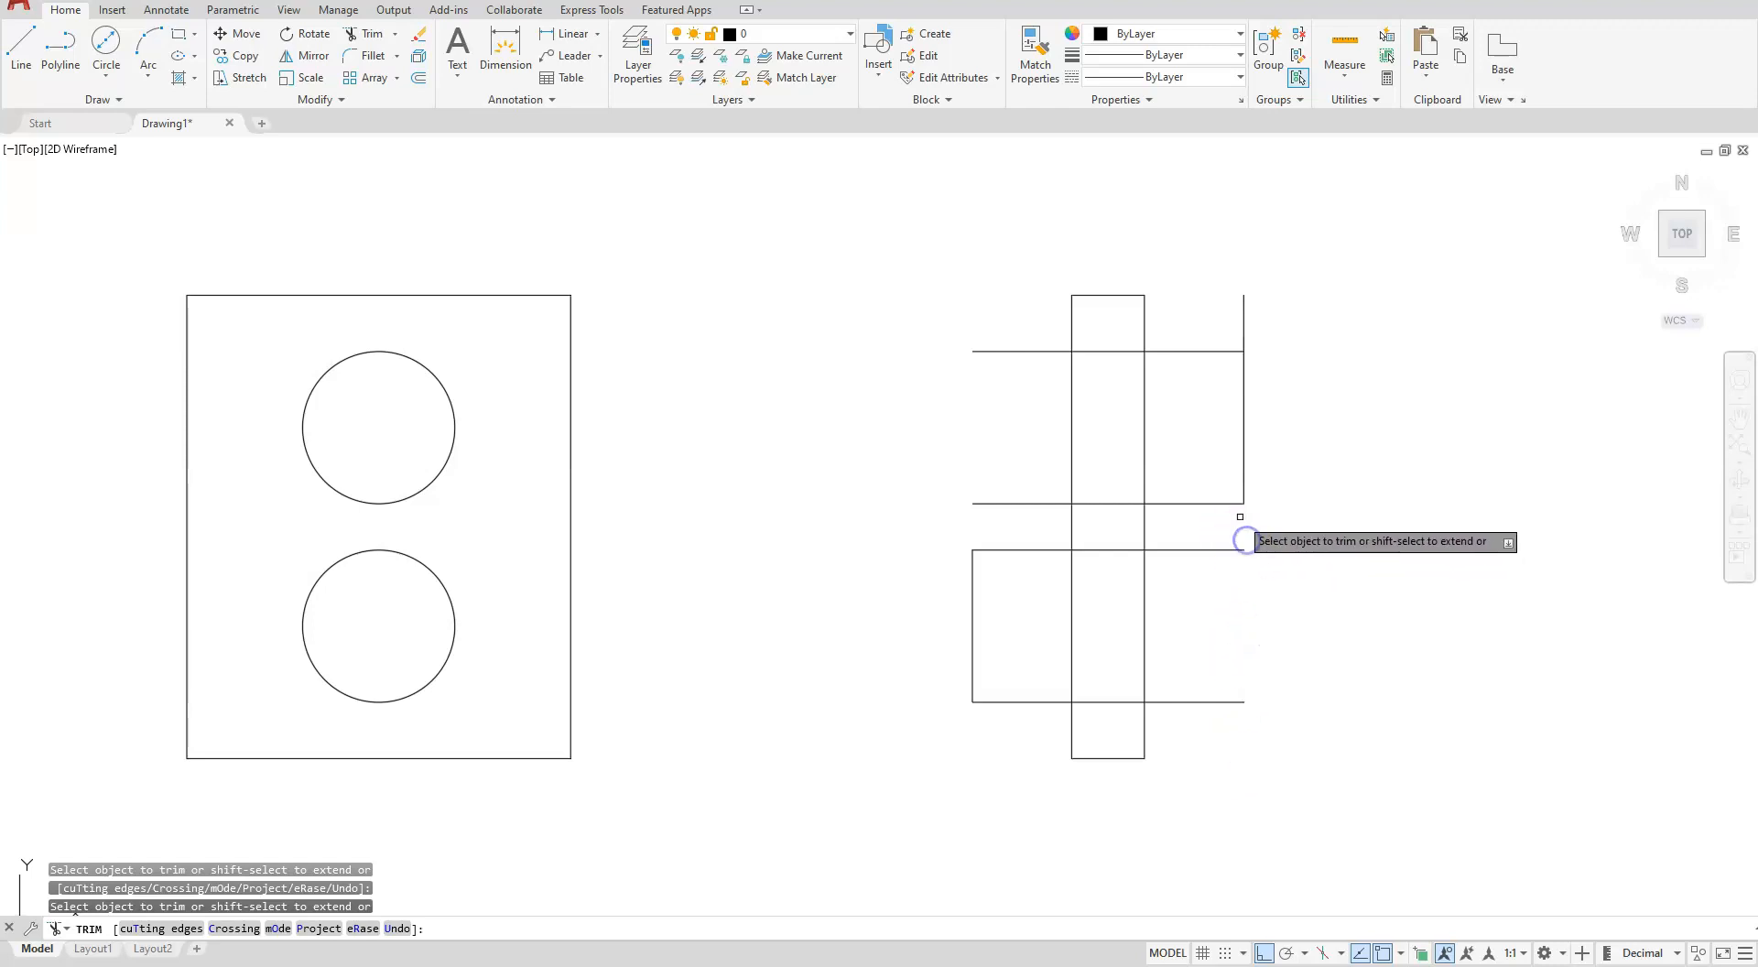
{"action": "left_click", "coordinate": [1243, 311]}
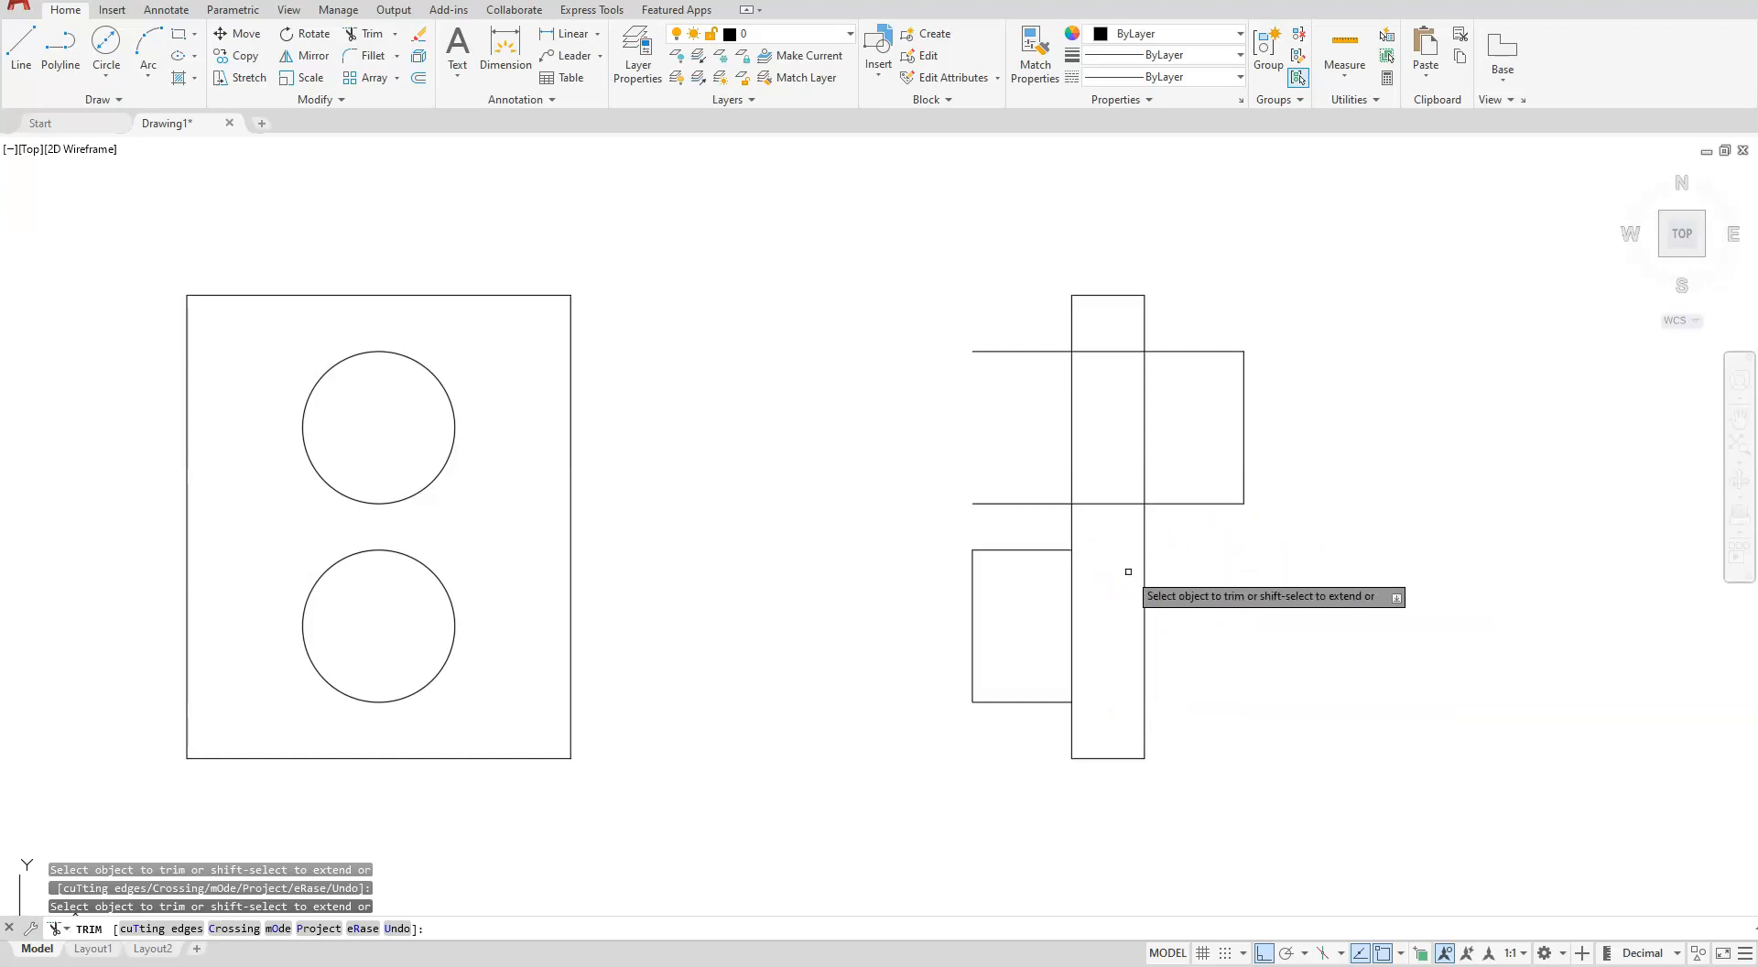
Step: Trim the upper boss's two horizontal lines left of the plate and across it, keeping only the portions right of the plate
{"action": "left_click", "coordinate": [1002, 504]}
{"action": "left_click", "coordinate": [1100, 504]}
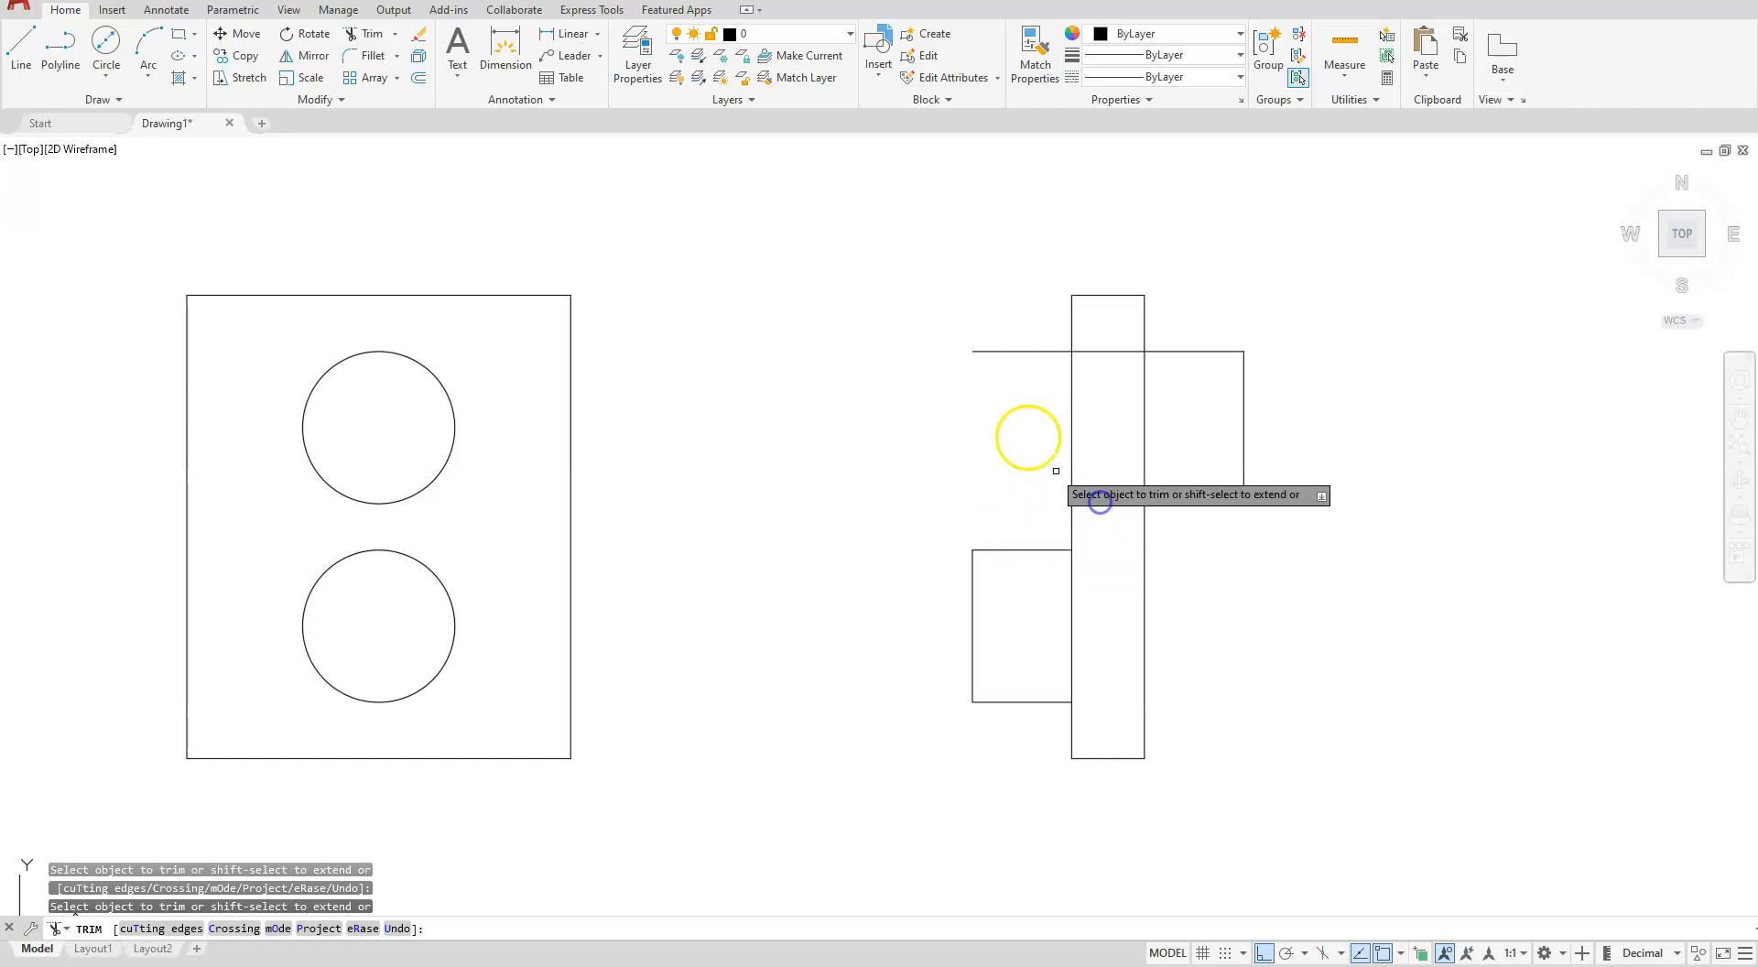
{"action": "left_click", "coordinate": [1014, 351]}
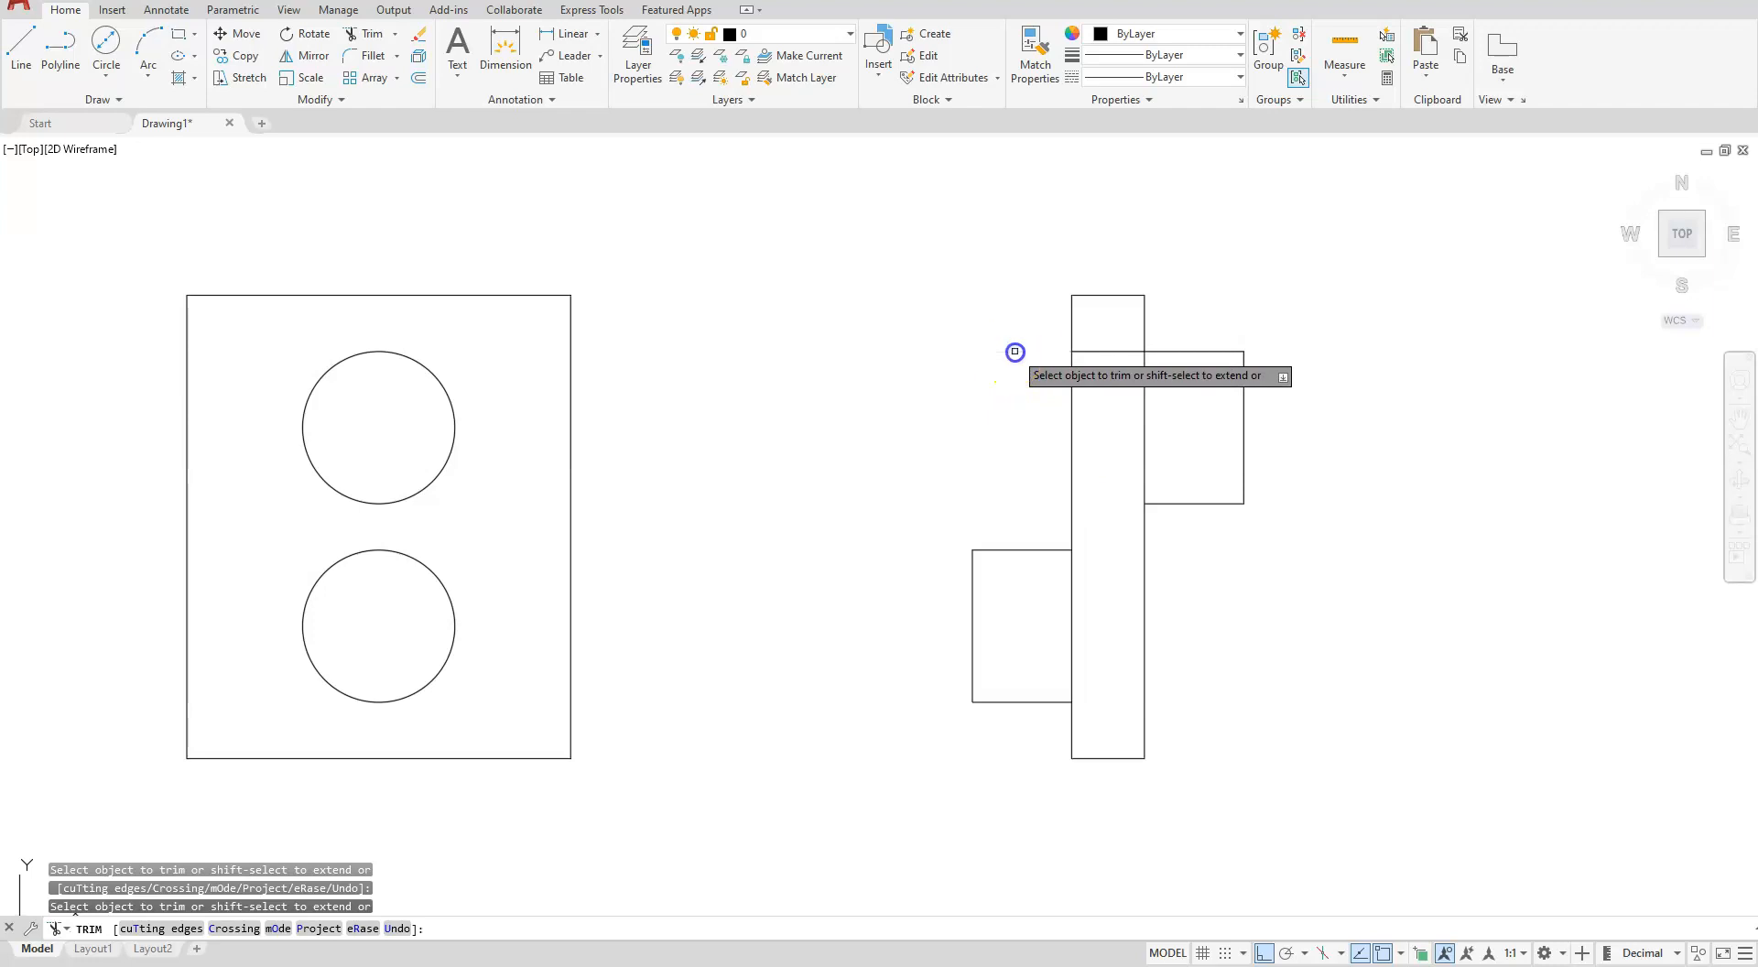
{"action": "left_click", "coordinate": [1096, 352]}
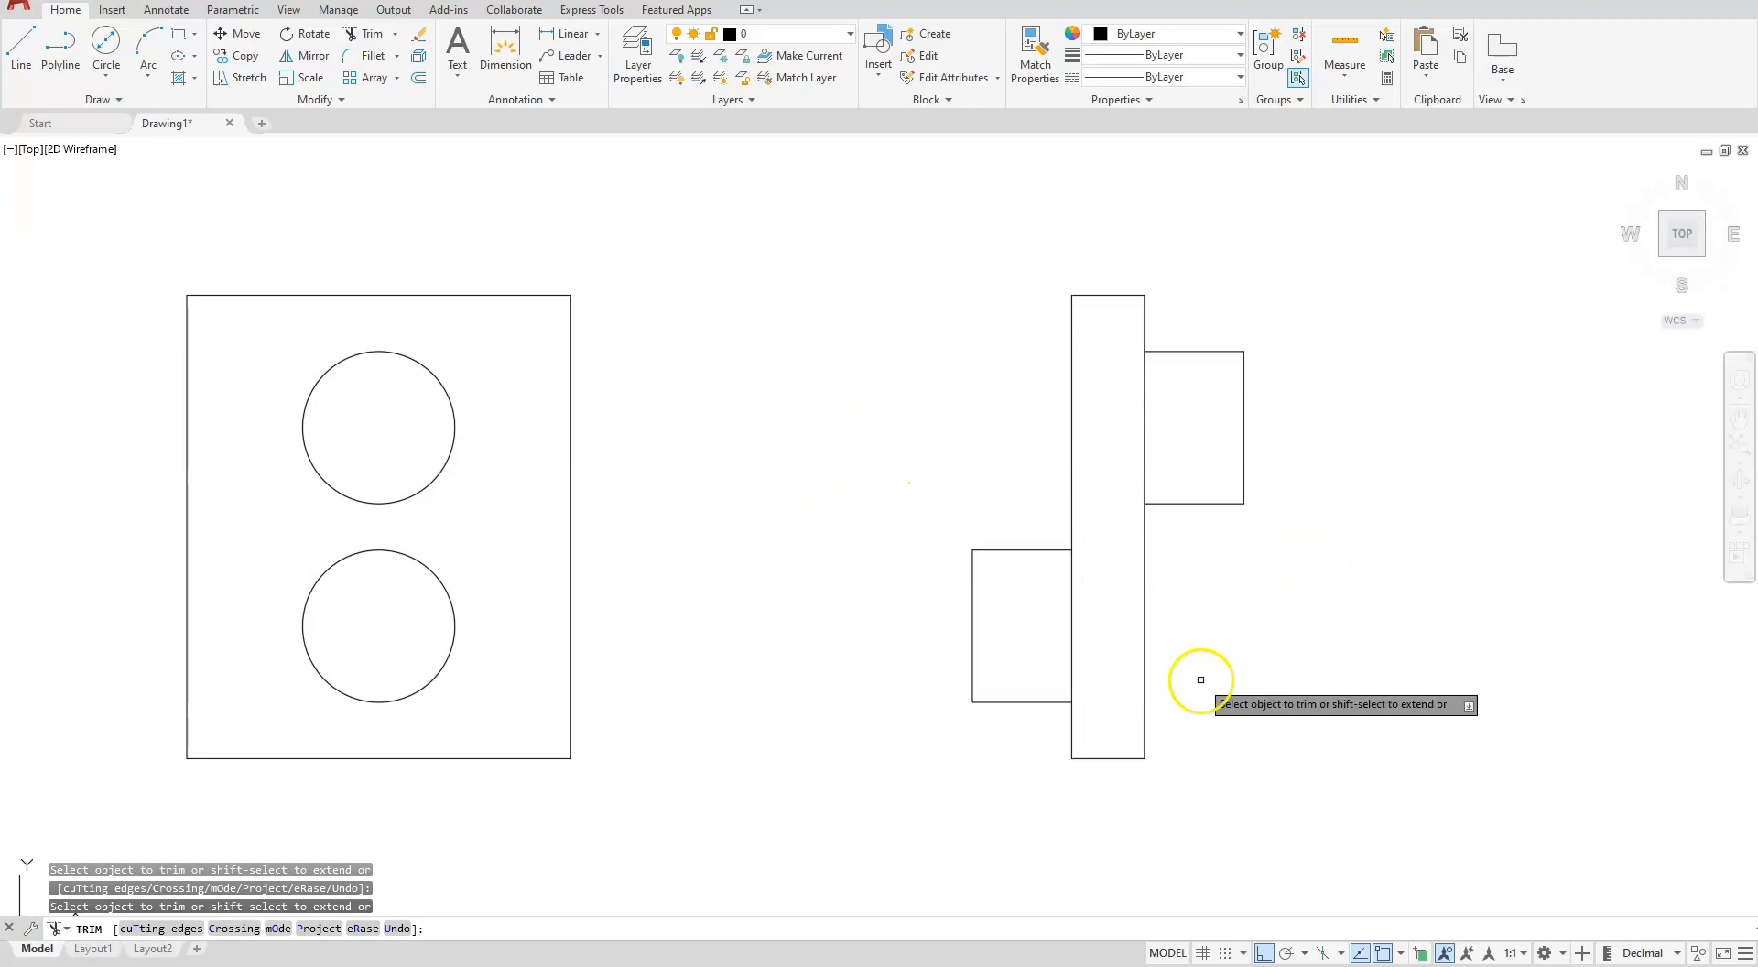
{"action": "key", "text": "Escape"}
Step: Create a new layer named hidden and set its color to red
{"action": "scroll", "coordinate": [878, 642], "scroll_direction": "down", "scroll_amount": 3}
{"action": "middle_click_drag", "start_coordinate": [793, 695], "coordinate": [969, 718]}
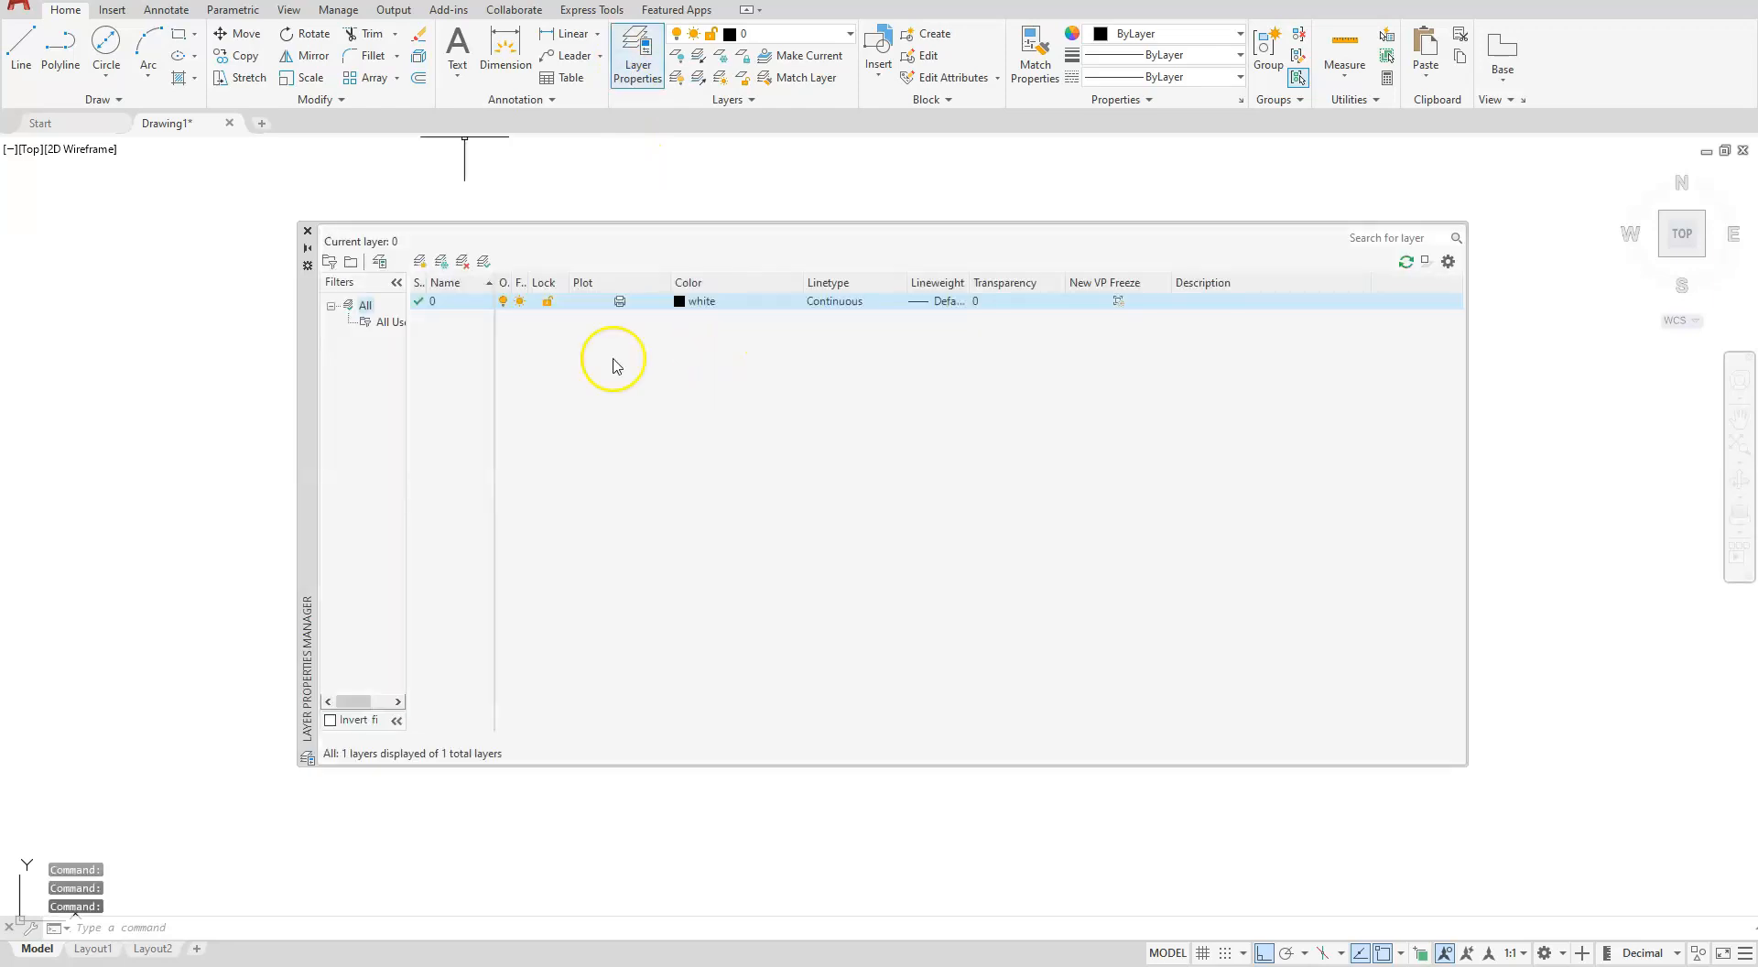
{"action": "left_click", "coordinate": [420, 262]}
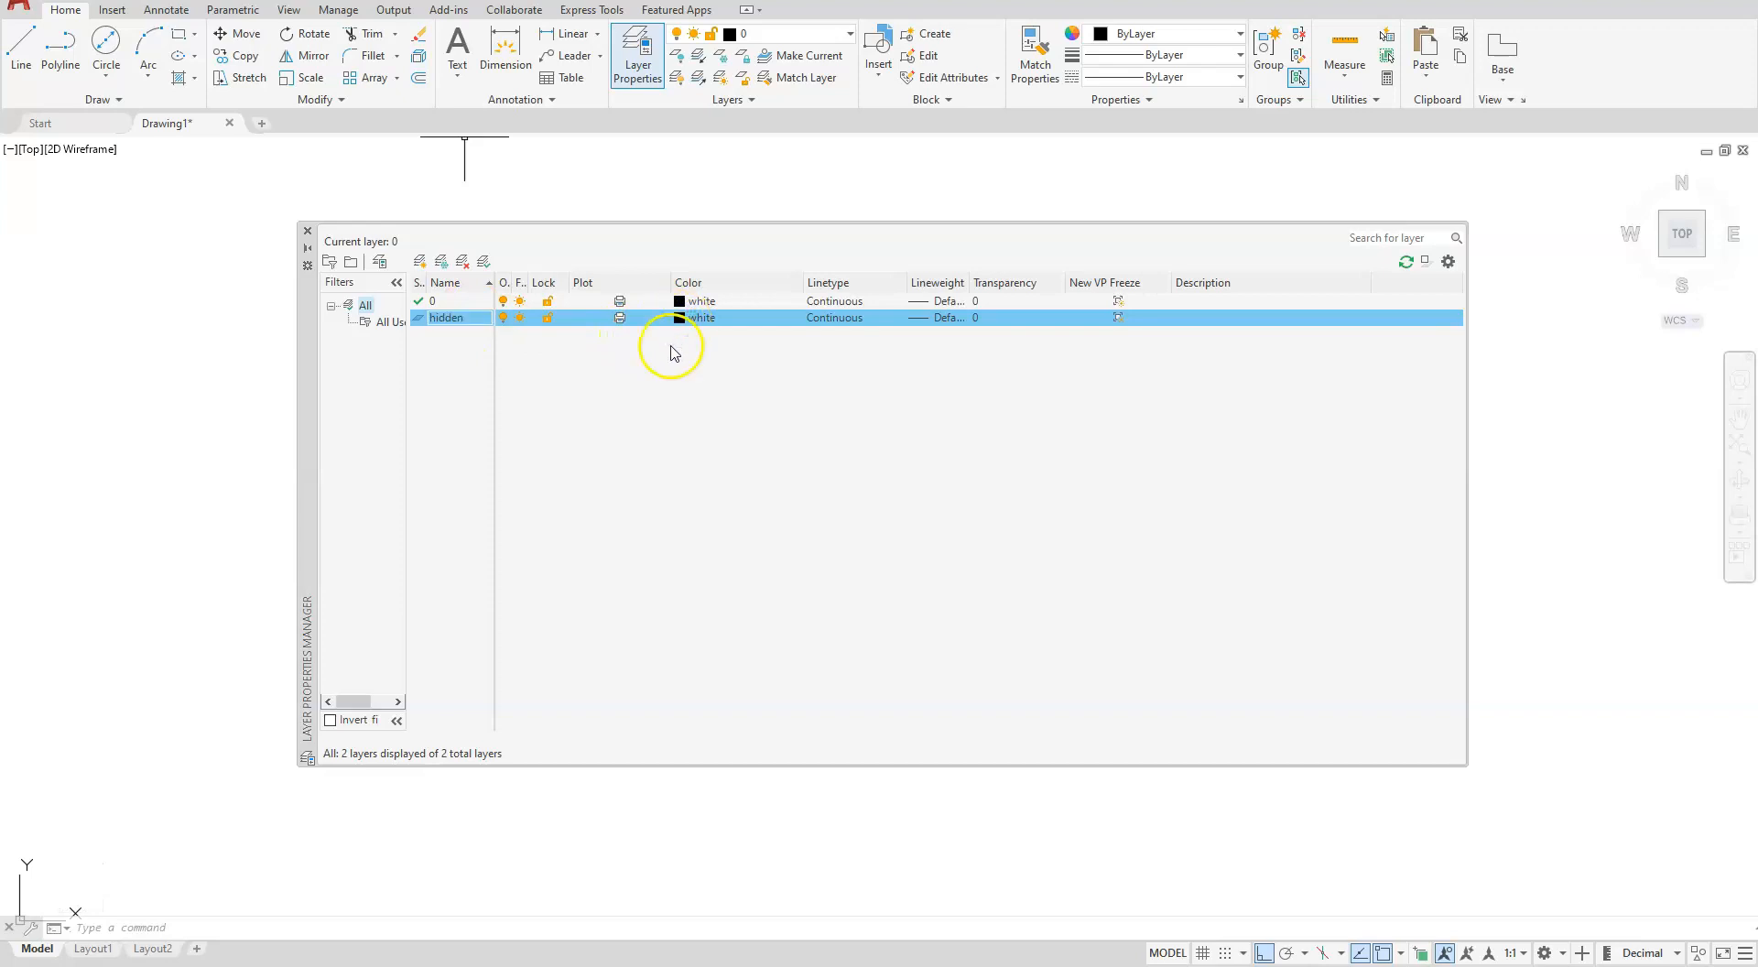
{"action": "left_click", "coordinate": [678, 318]}
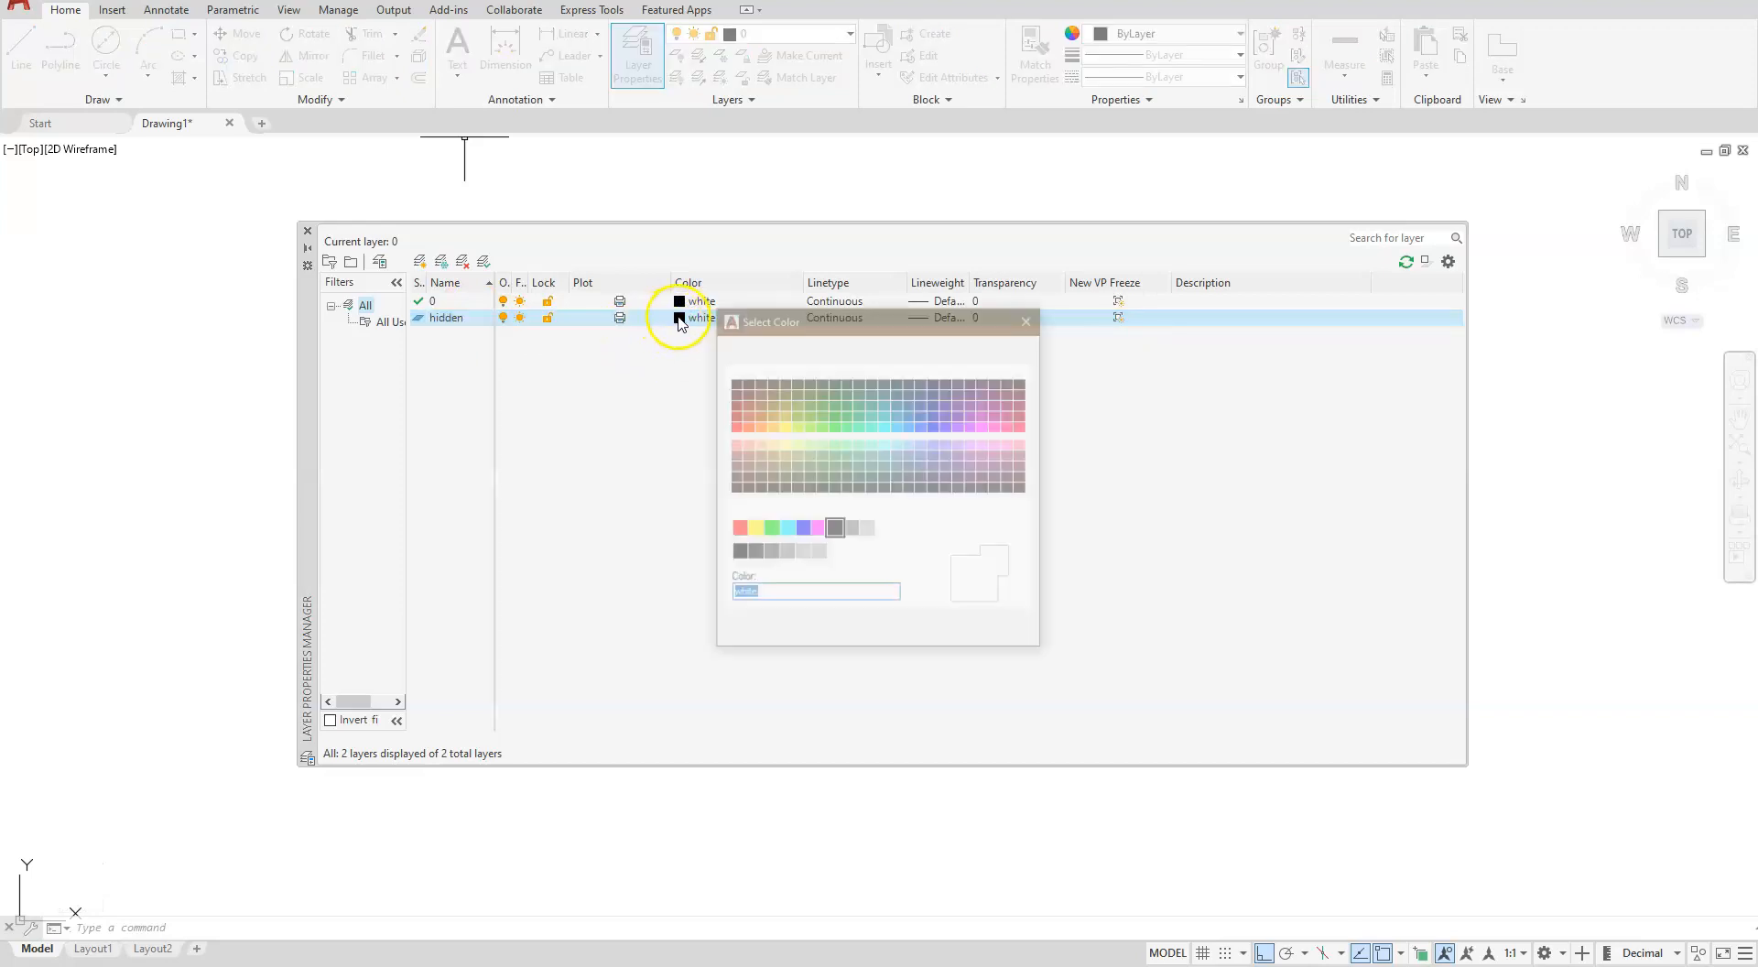
{"action": "left_click", "coordinate": [736, 529]}
{"action": "left_click", "coordinate": [851, 637]}
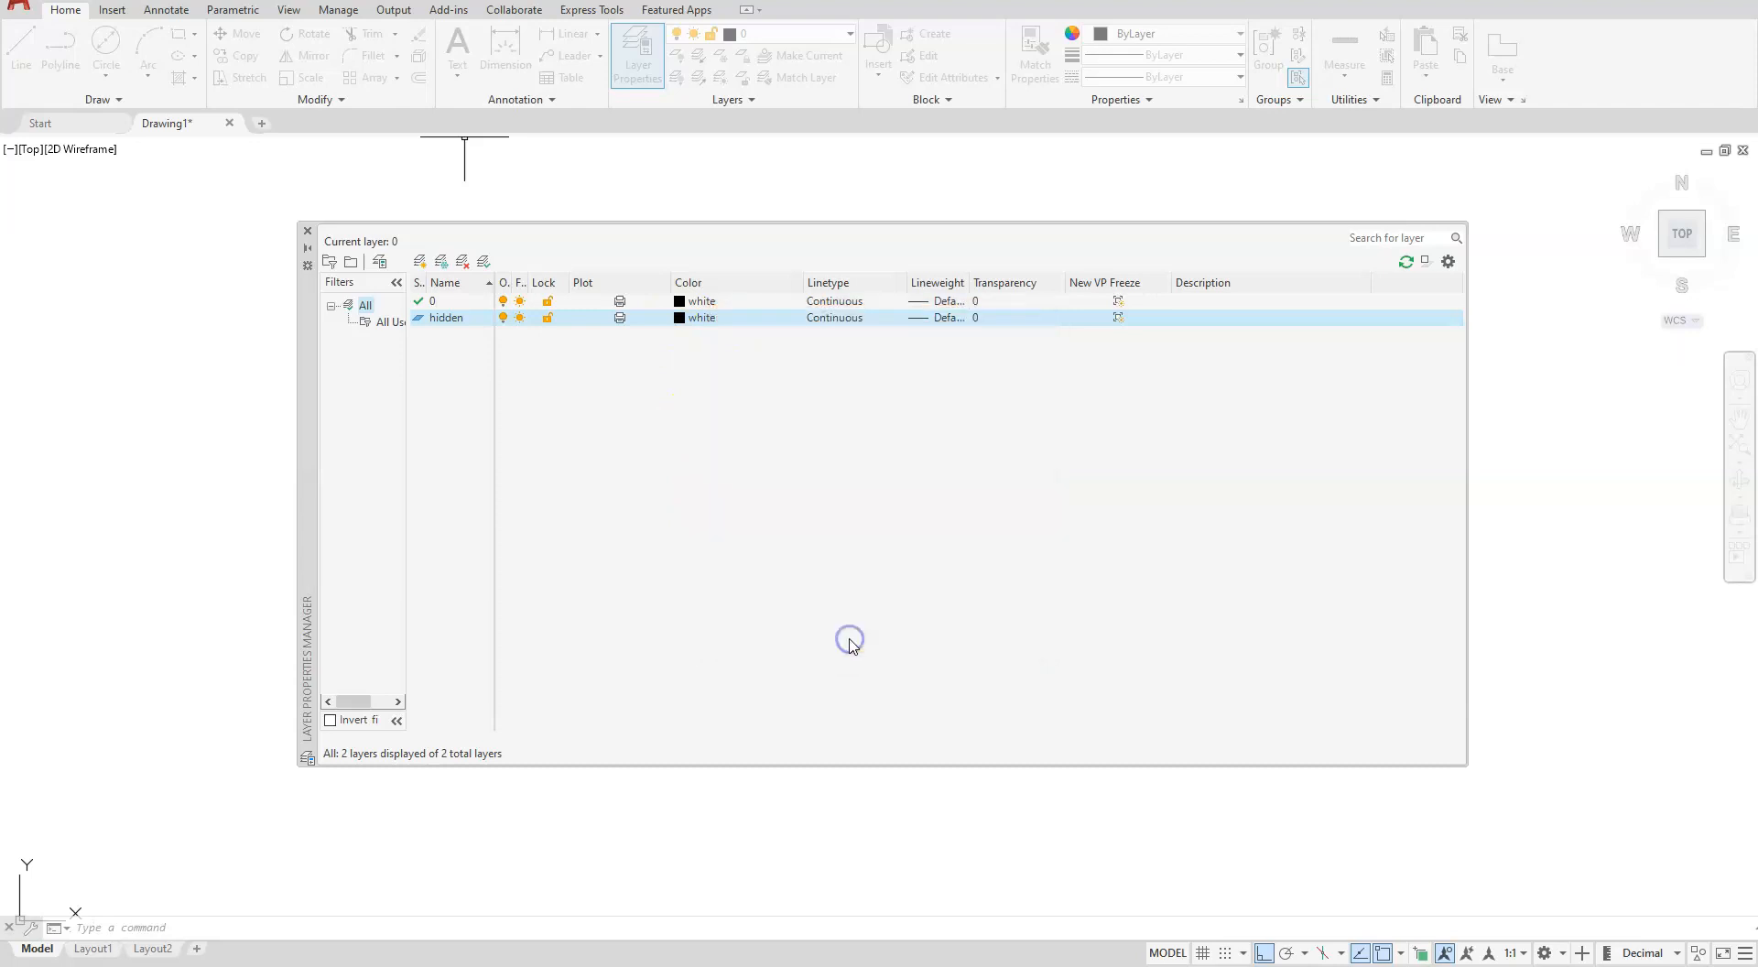
Step: Load the HIDDEN linetype from acad.lin, assign it to the hidden layer, and close the layer manager
{"action": "left_click", "coordinate": [838, 317]}
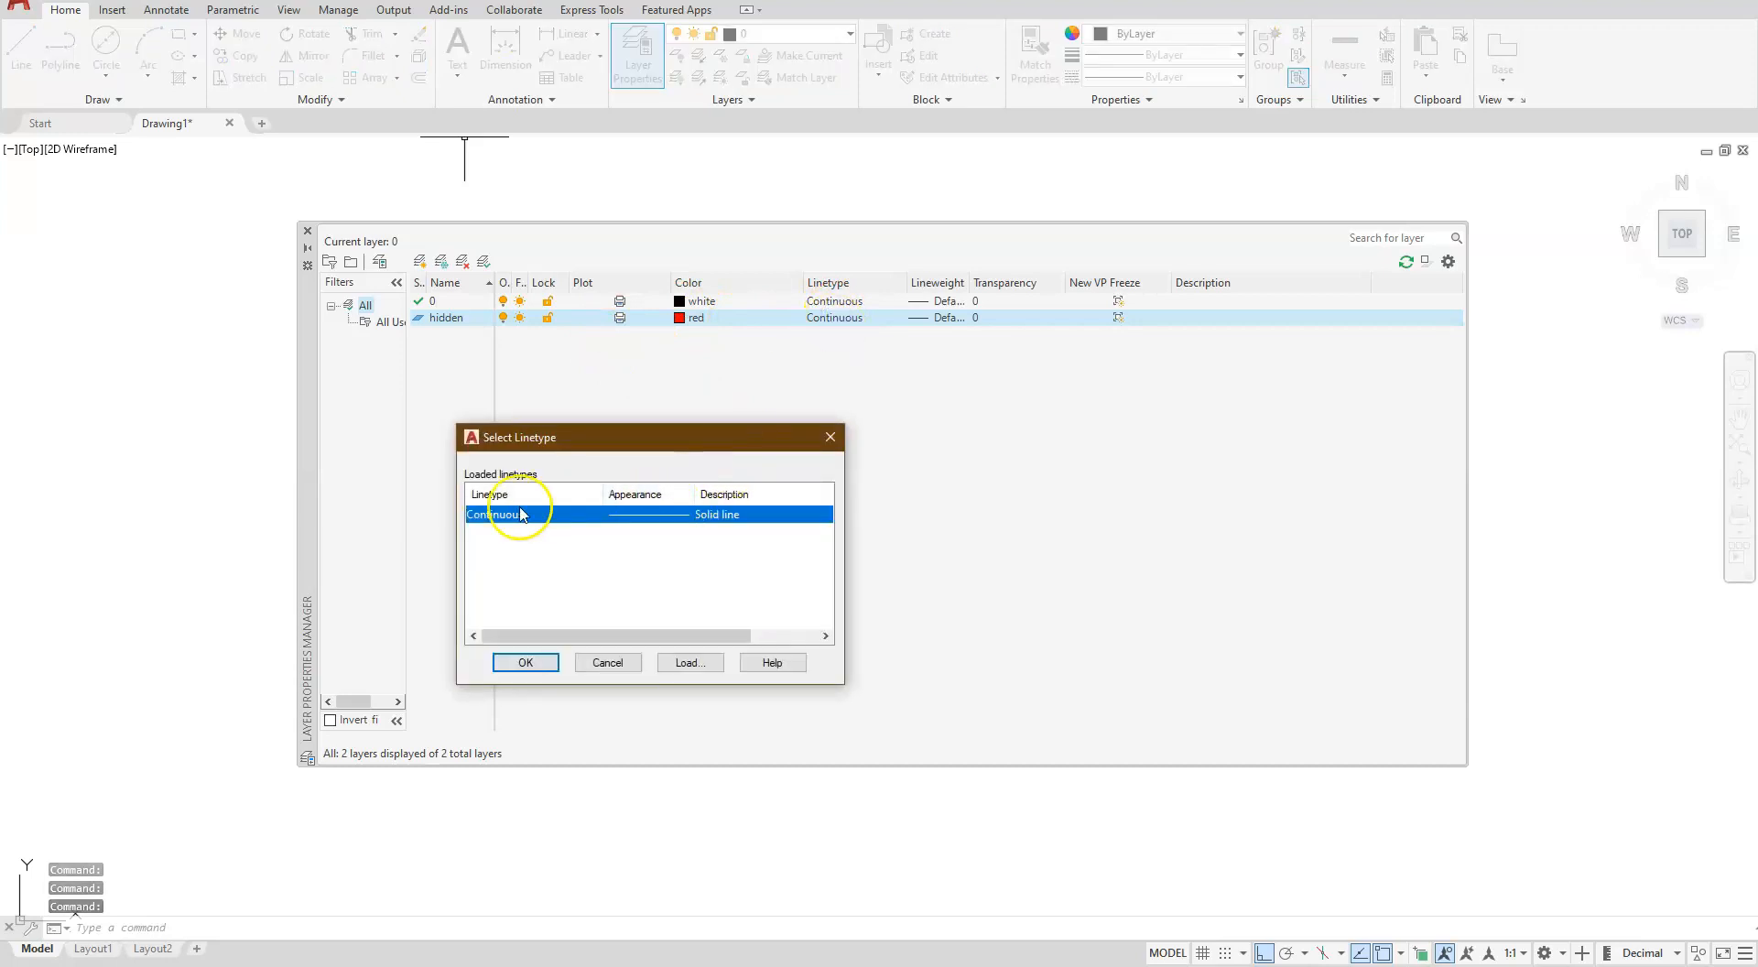
{"action": "left_click", "coordinate": [689, 663]}
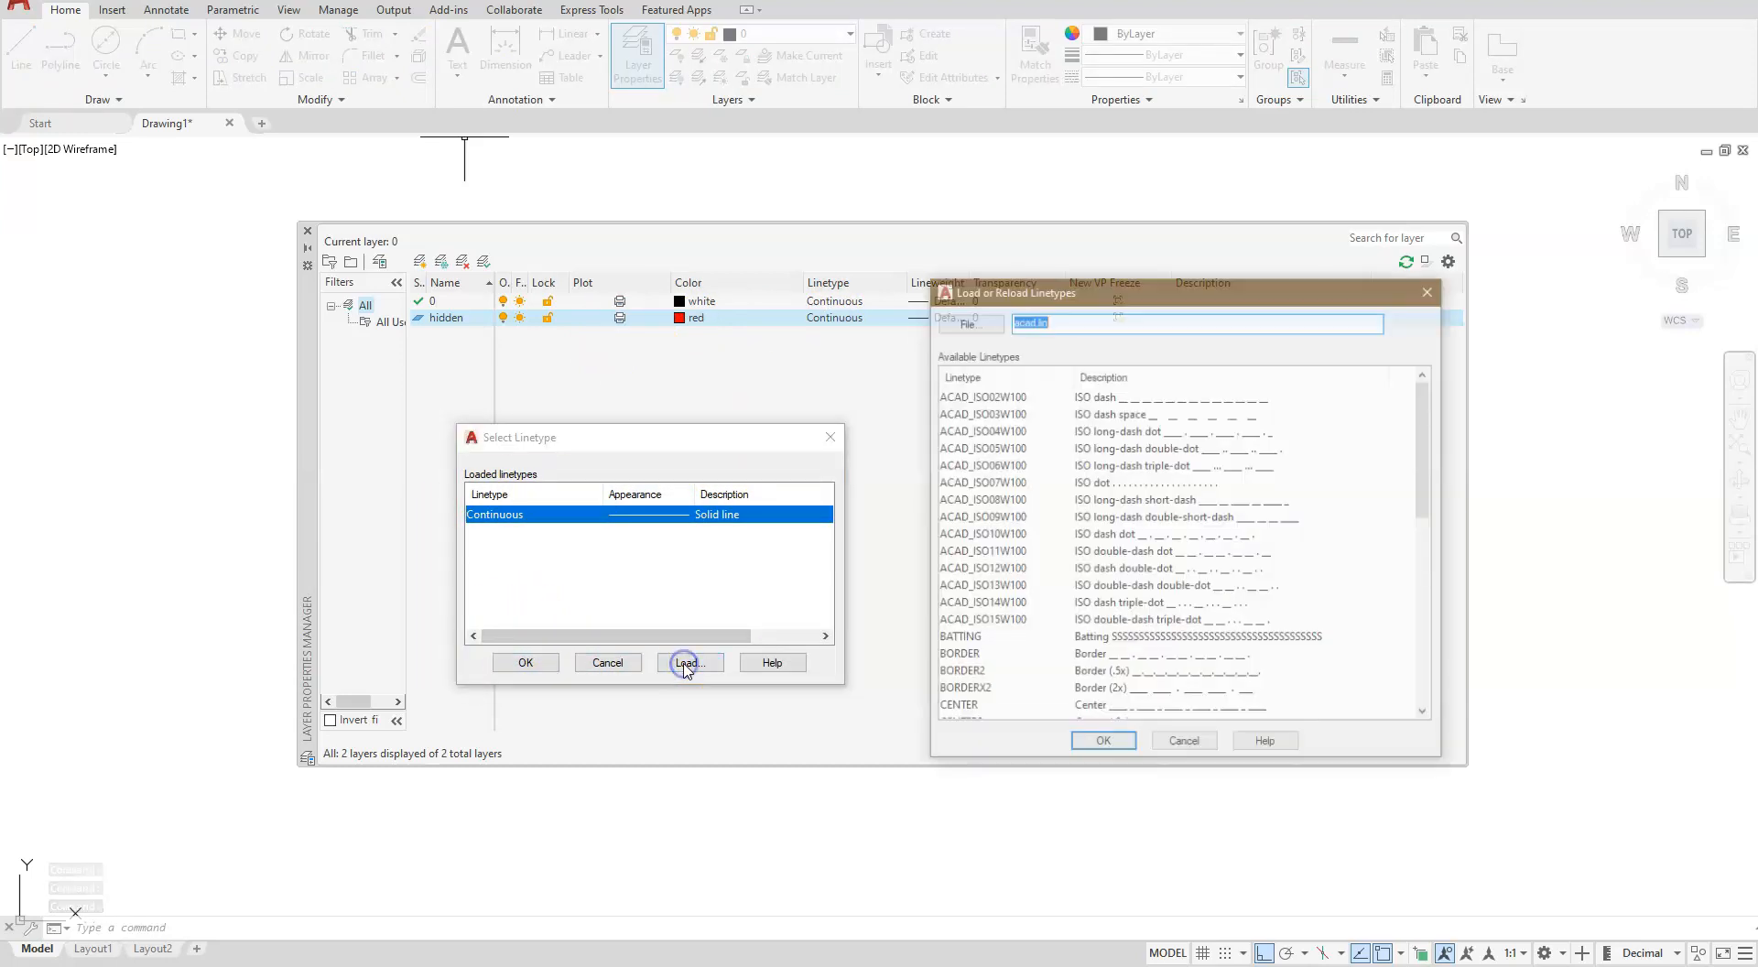
{"action": "scroll", "coordinate": [1019, 497], "scroll_direction": "down", "scroll_amount": 9}
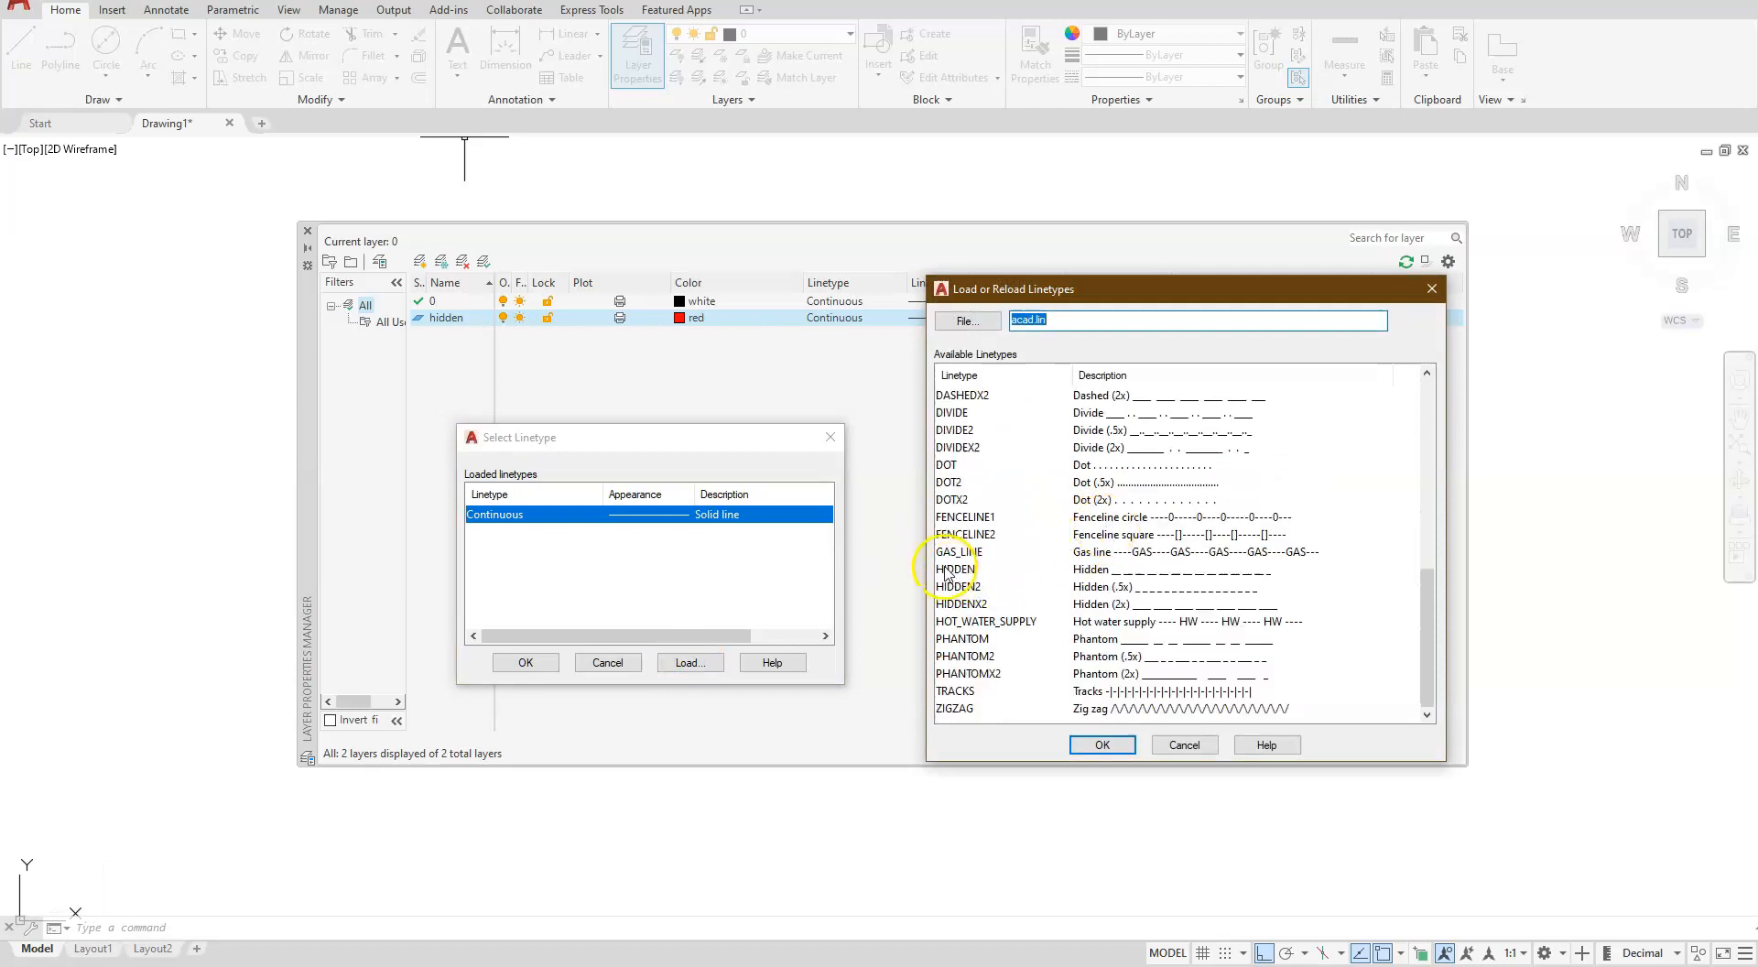
{"action": "left_click", "coordinate": [1119, 749]}
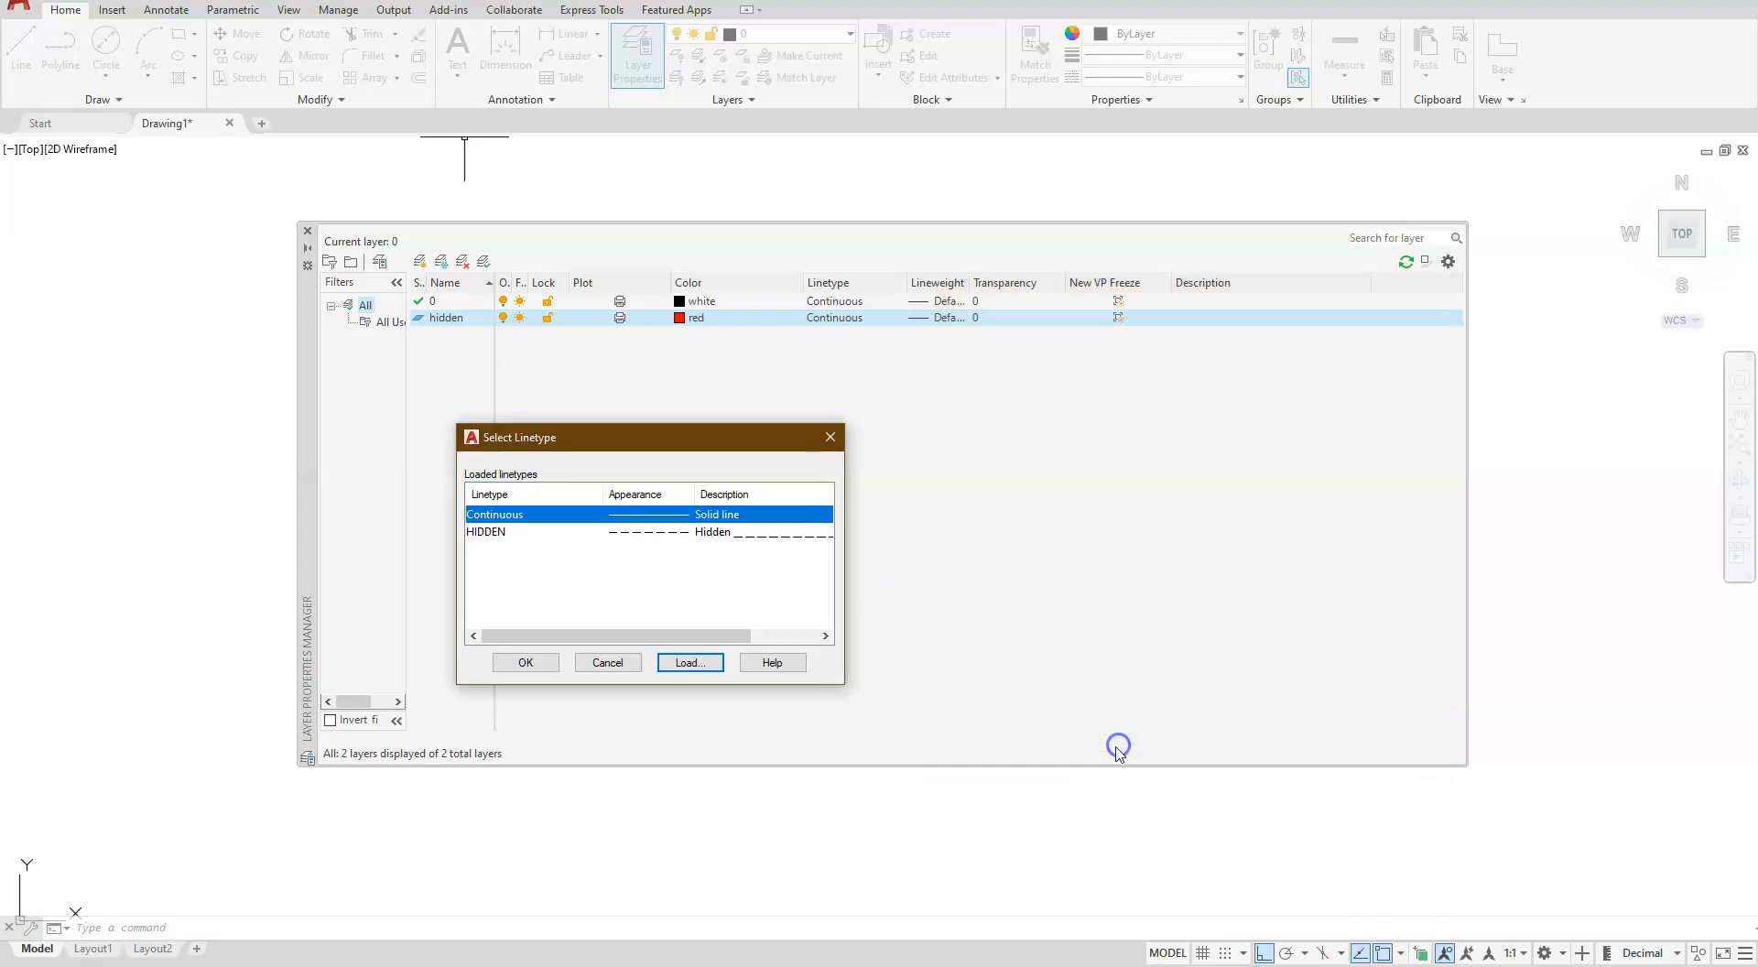
{"action": "left_click", "coordinate": [722, 533]}
{"action": "left_click", "coordinate": [540, 663]}
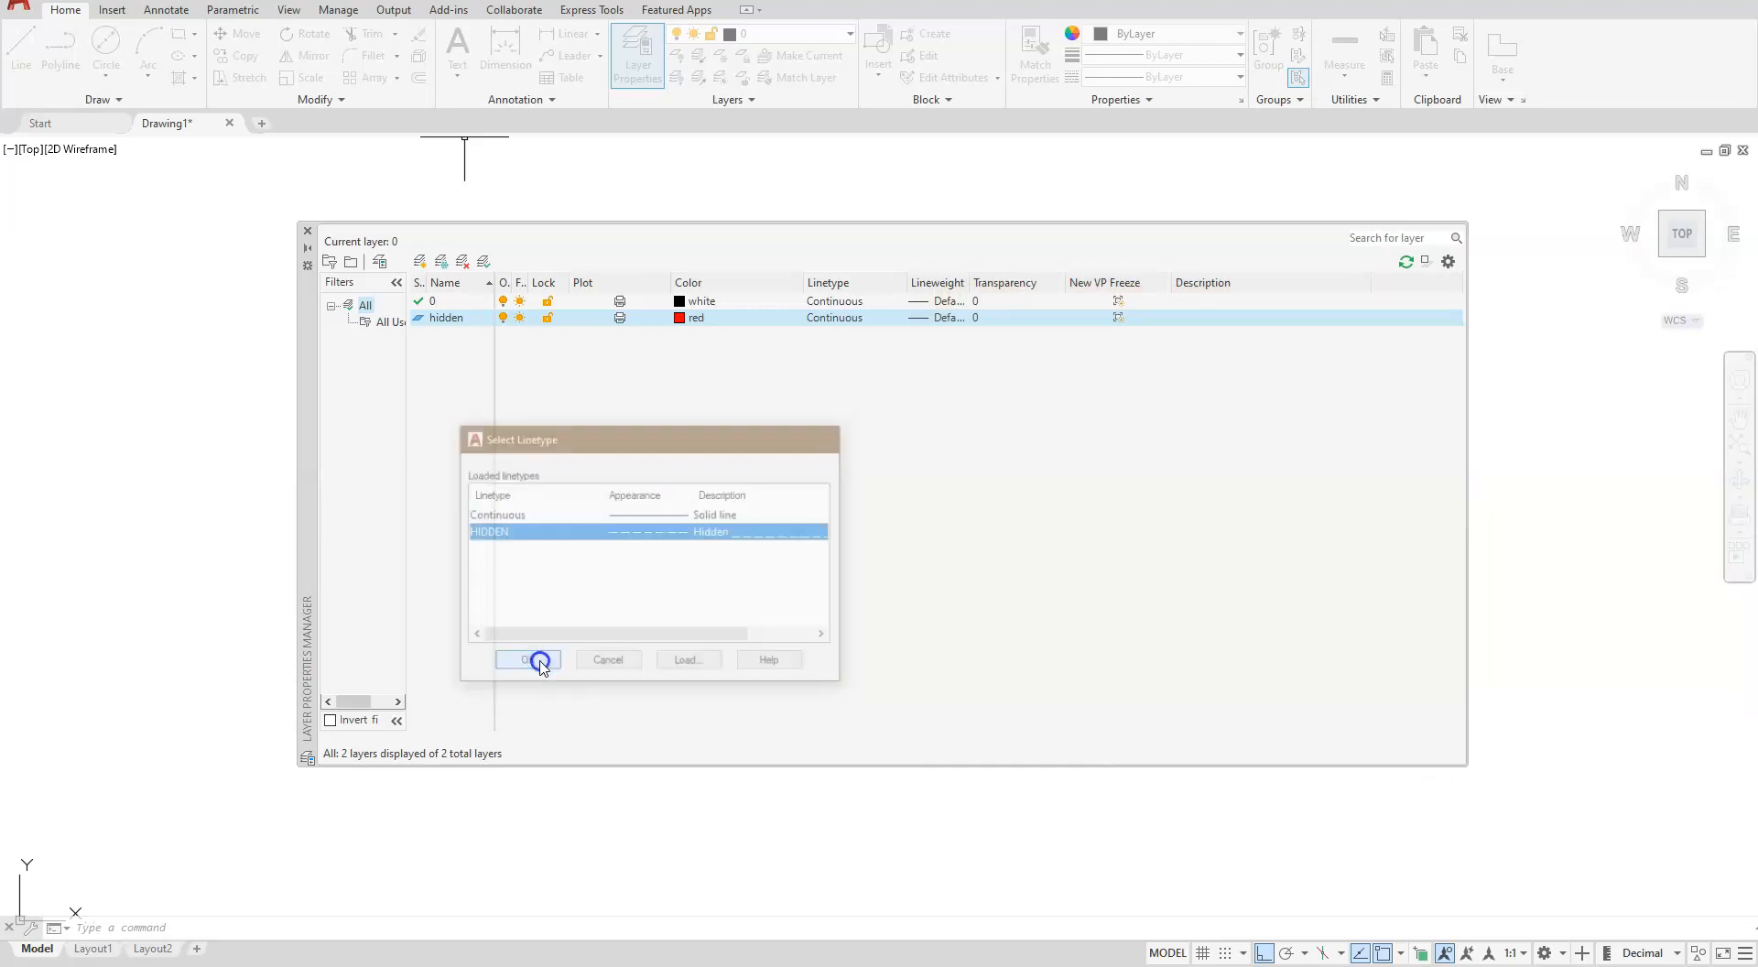
{"action": "left_click", "coordinate": [305, 228]}
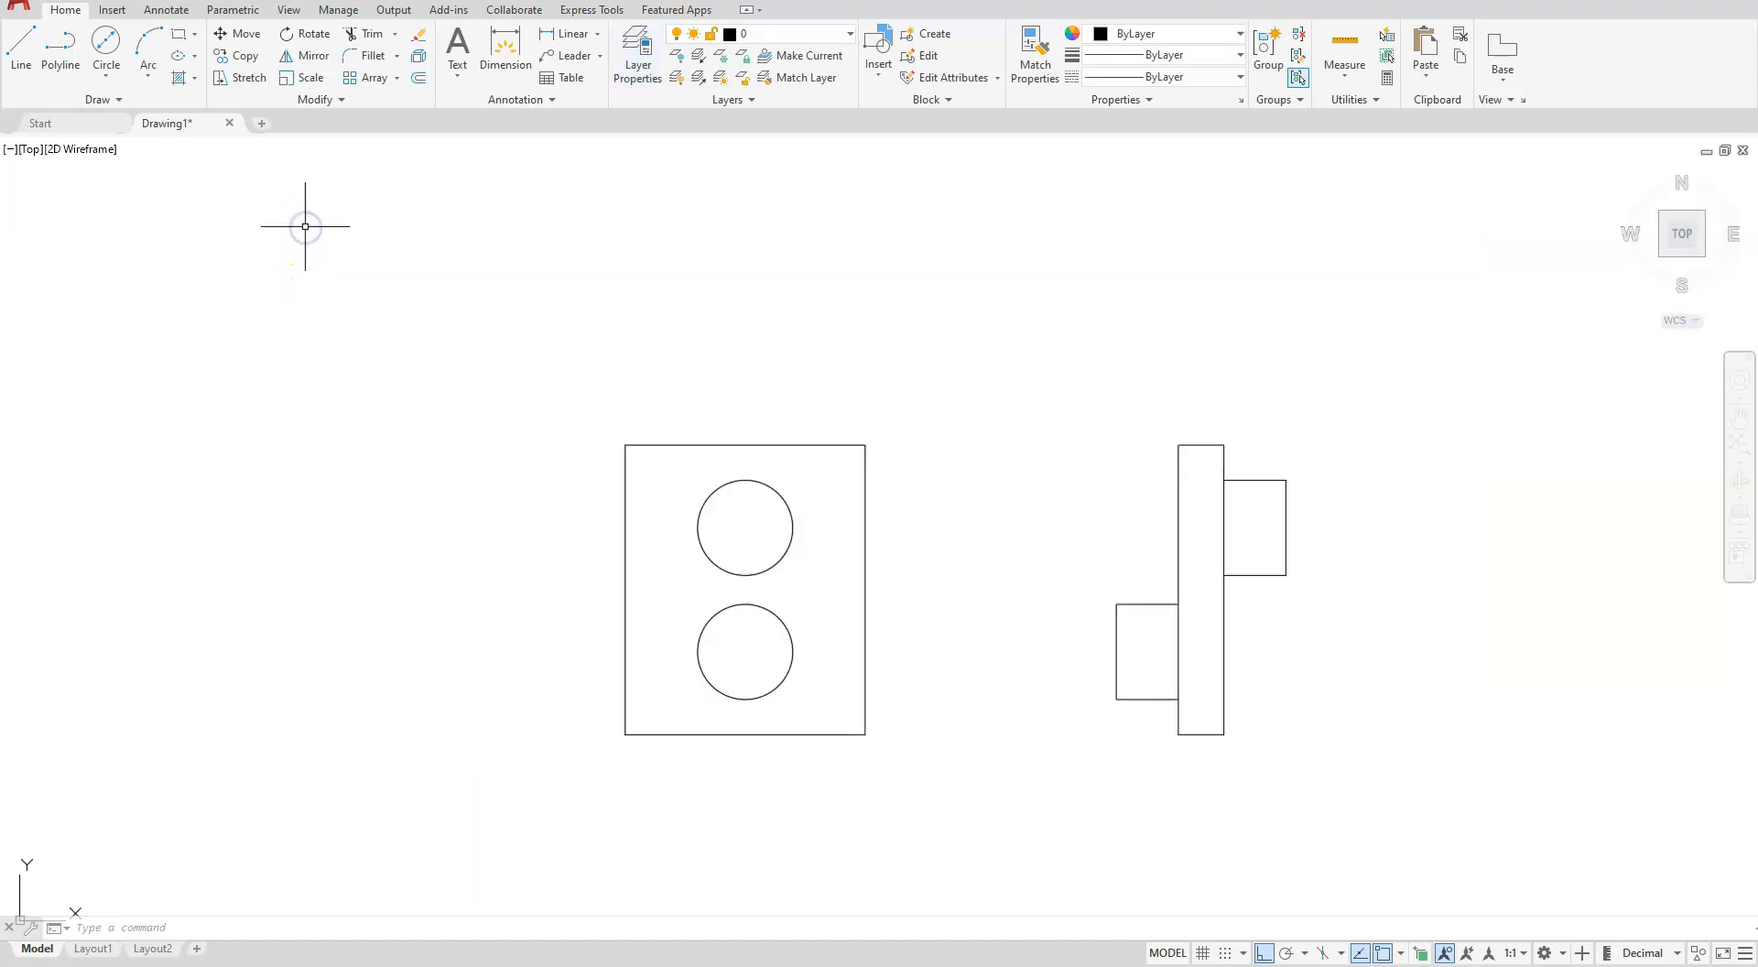
Step: Move the upper circle in the front view to the hidden layer and clear the selection
{"action": "left_click", "coordinate": [788, 506]}
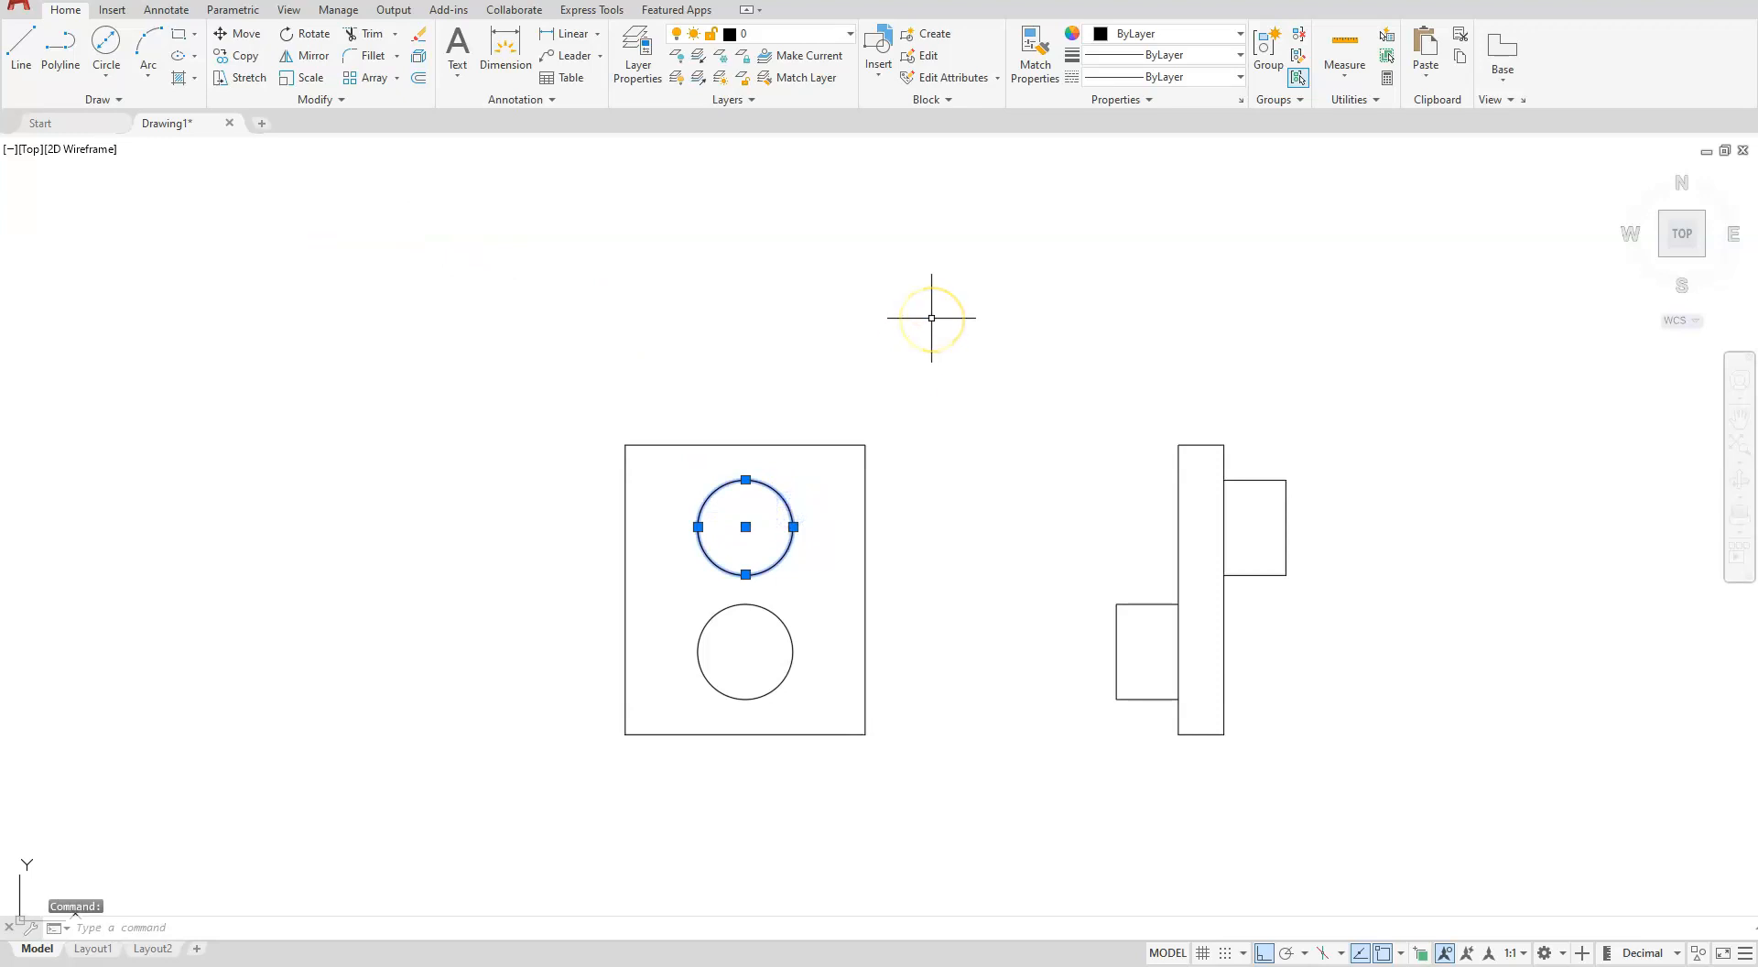
{"action": "left_click", "coordinate": [852, 35]}
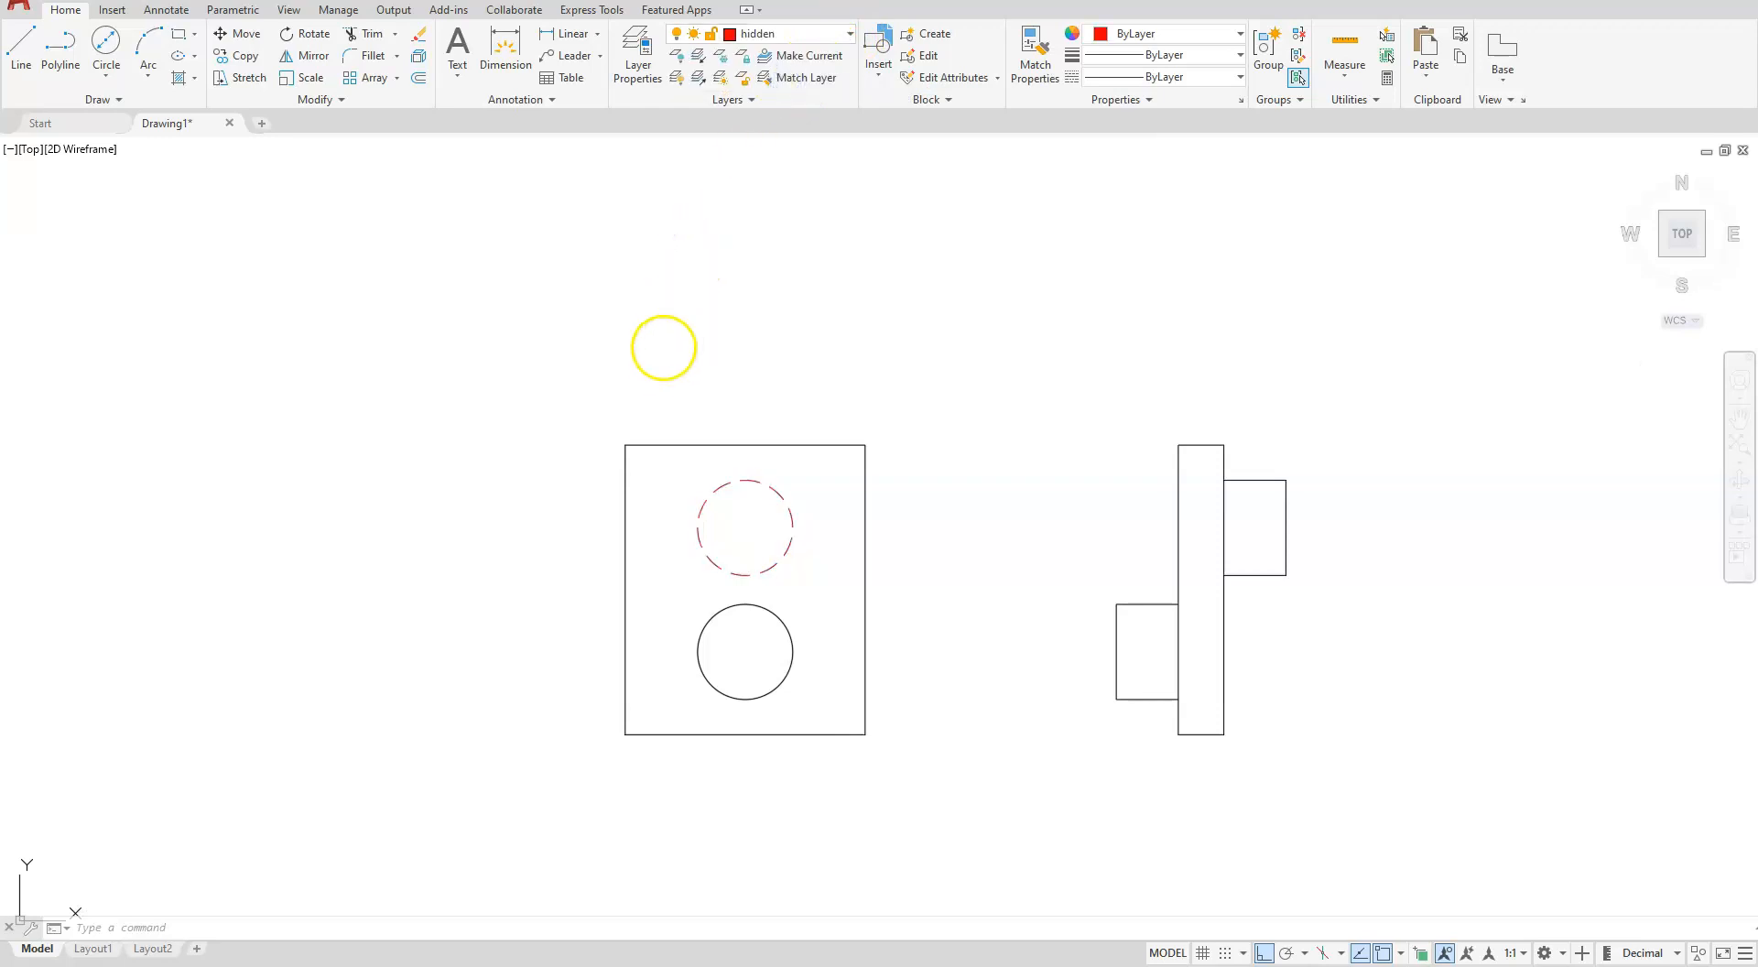
{"action": "key", "text": "Escape"}
{"action": "key", "text": "Escape"}
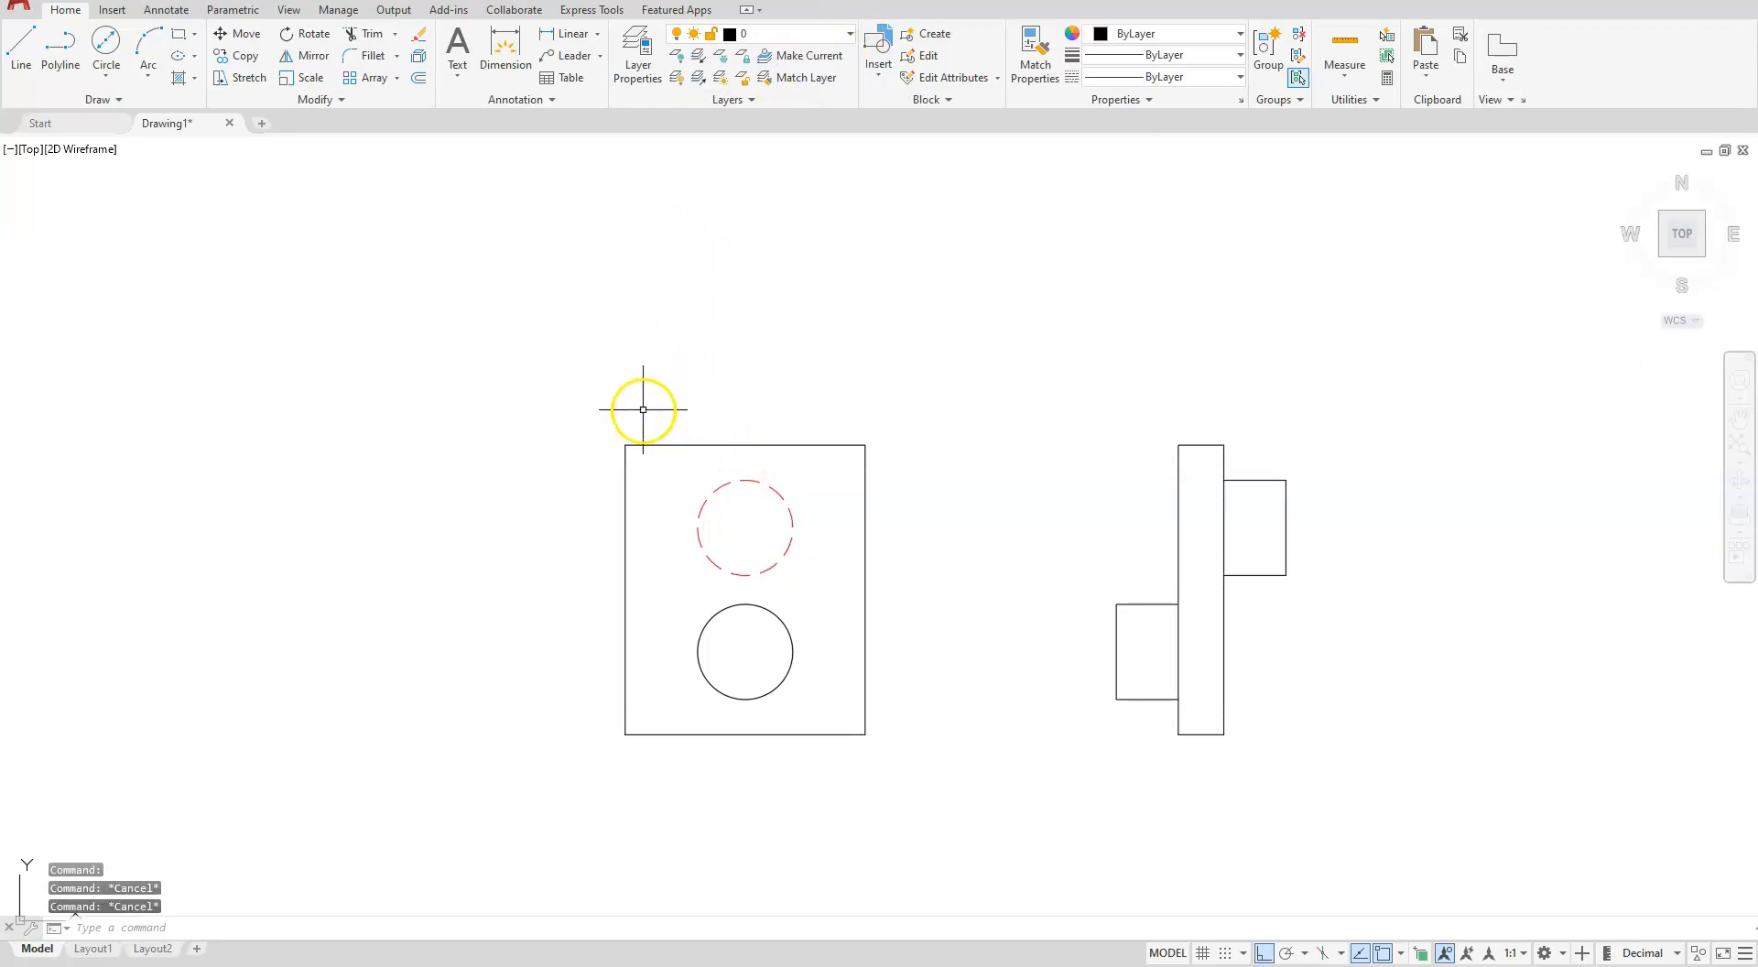